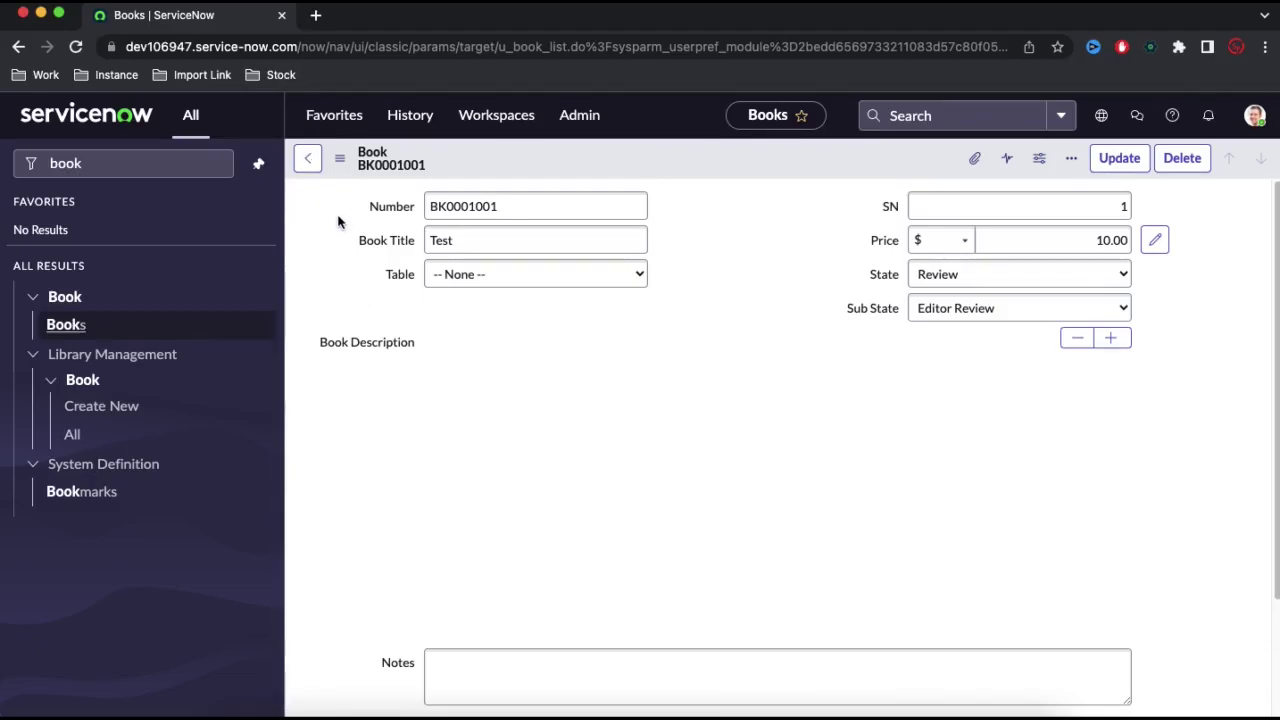
- Return to the Books list and impersonate the account named End User
left_click(307, 158)
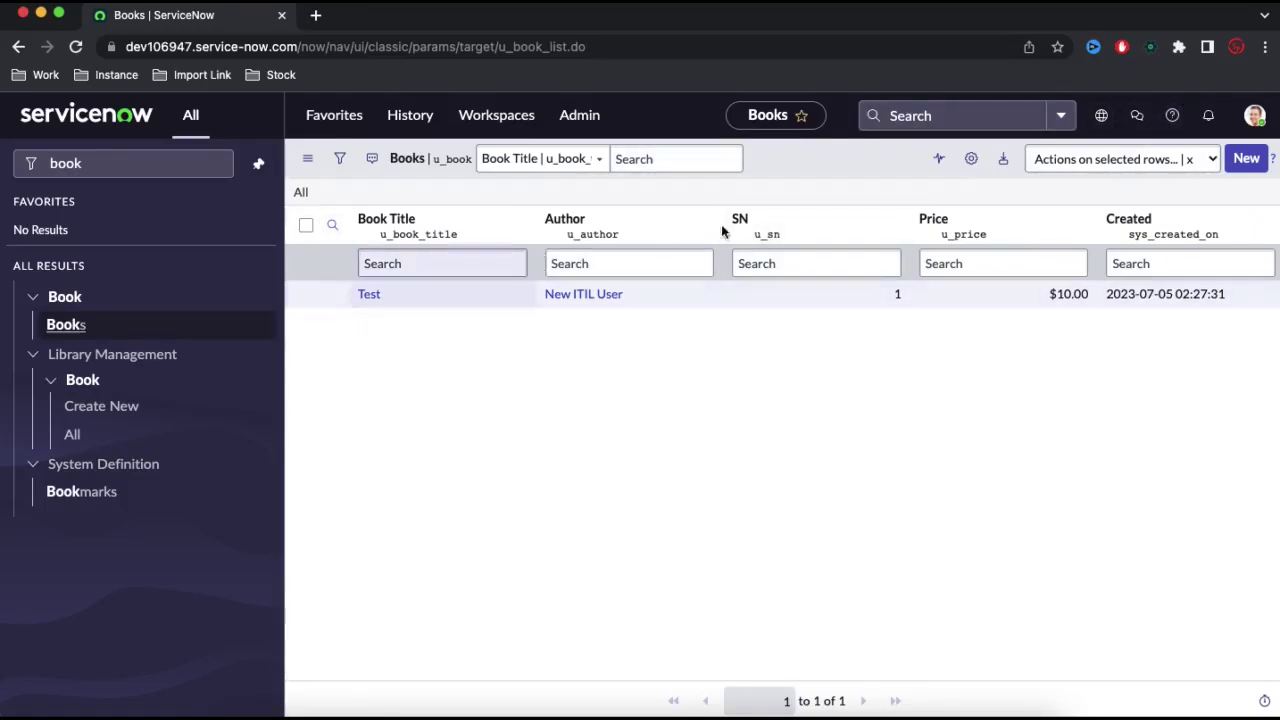
left_click(1254, 115)
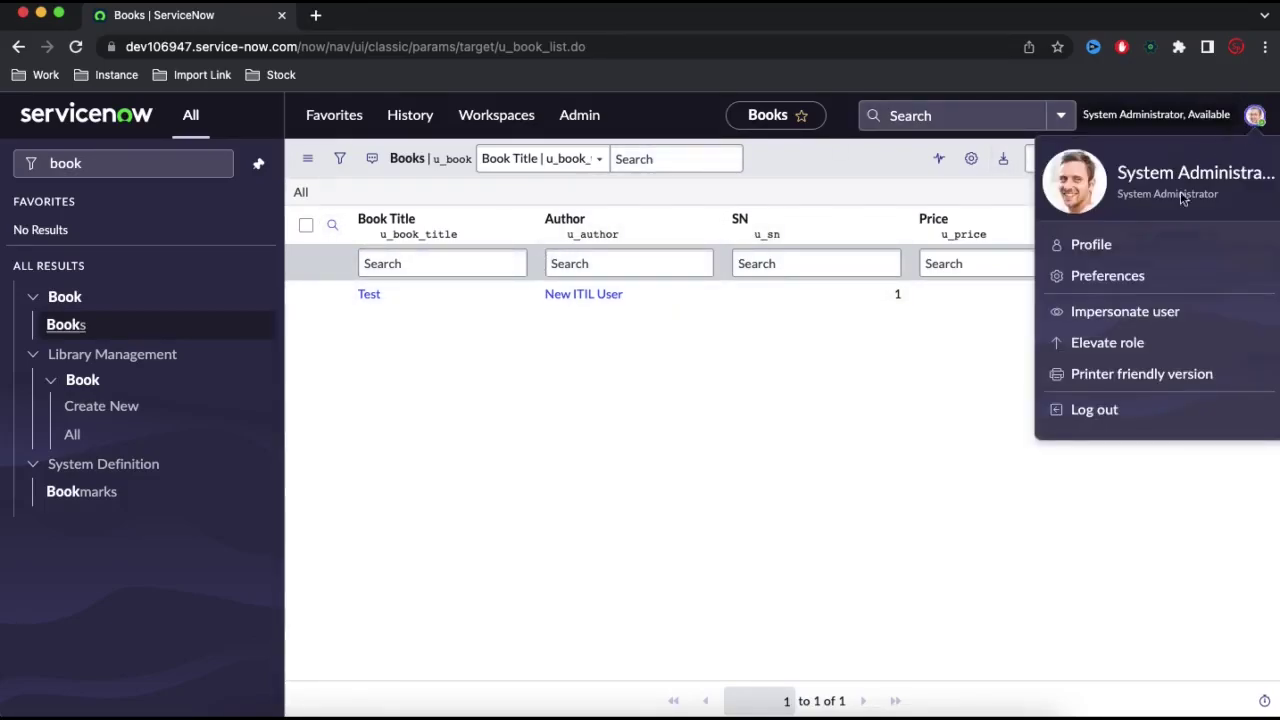
left_click(1137, 328)
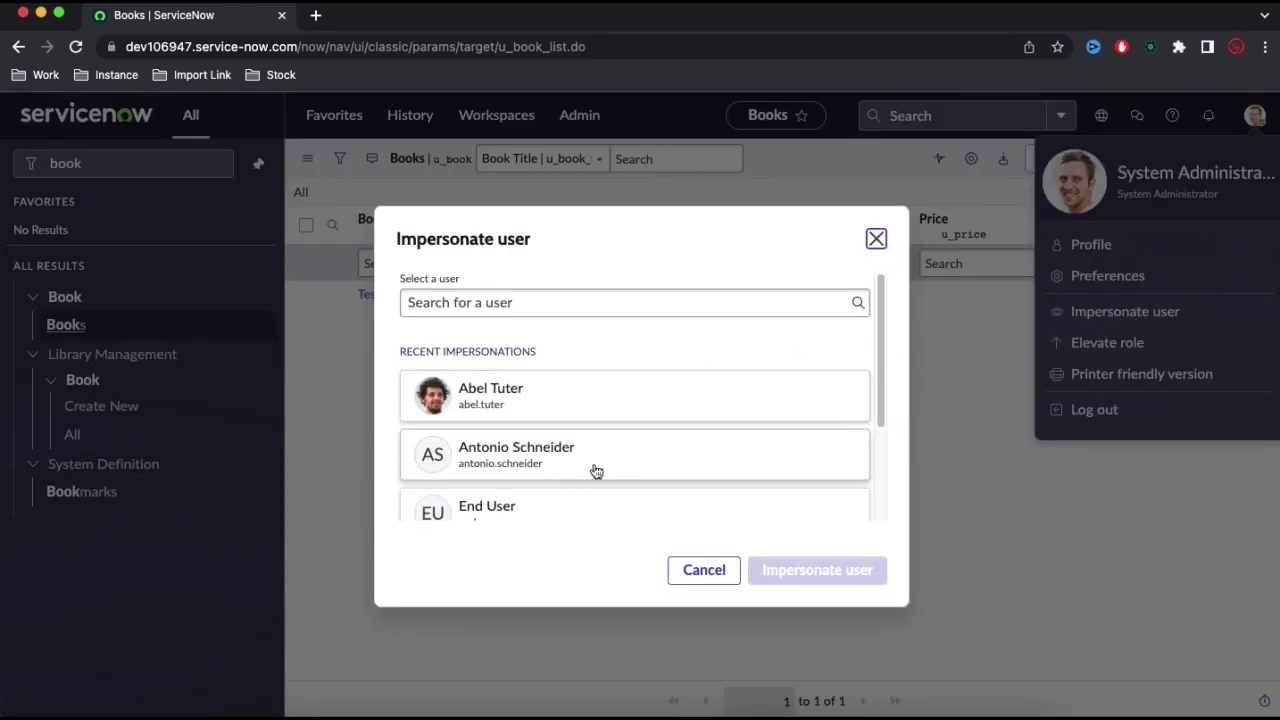
scroll(566, 477, "down", 1)
left_click(540, 485)
left_click(815, 569)
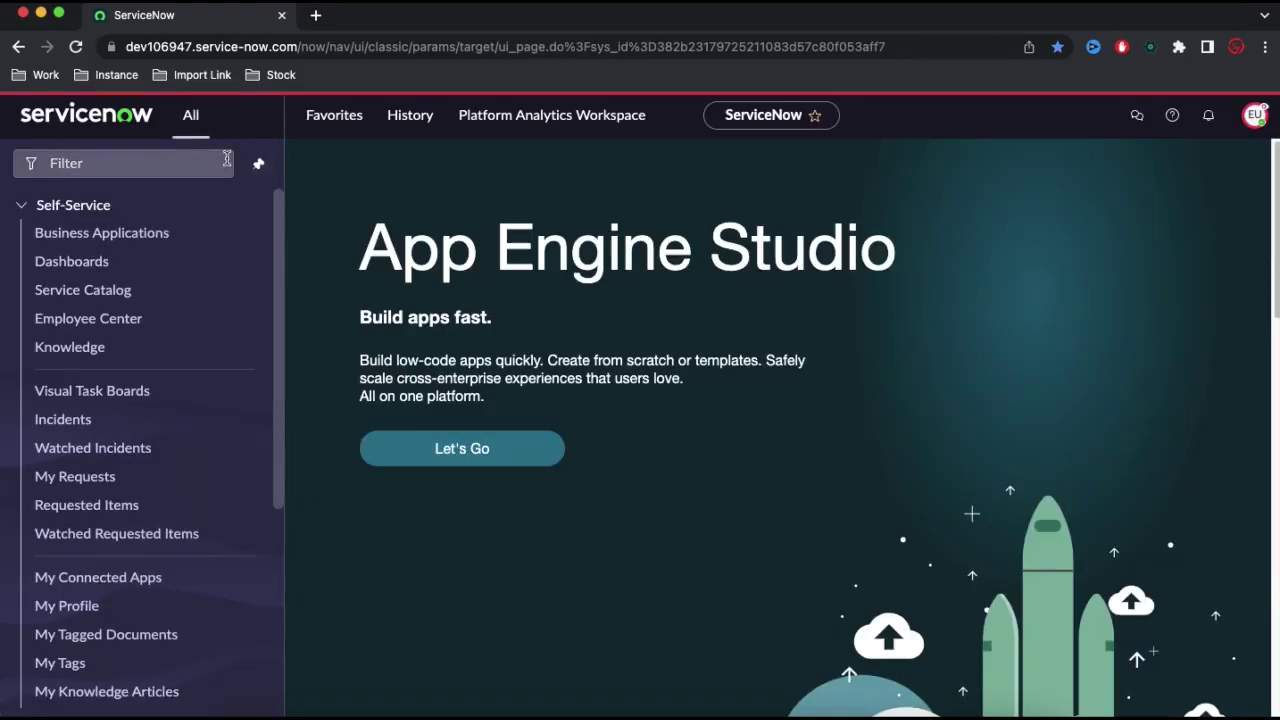
- Find the Books module with the filter "book" and try to open its list as the impersonated user
left_click(227, 160)
type("book")
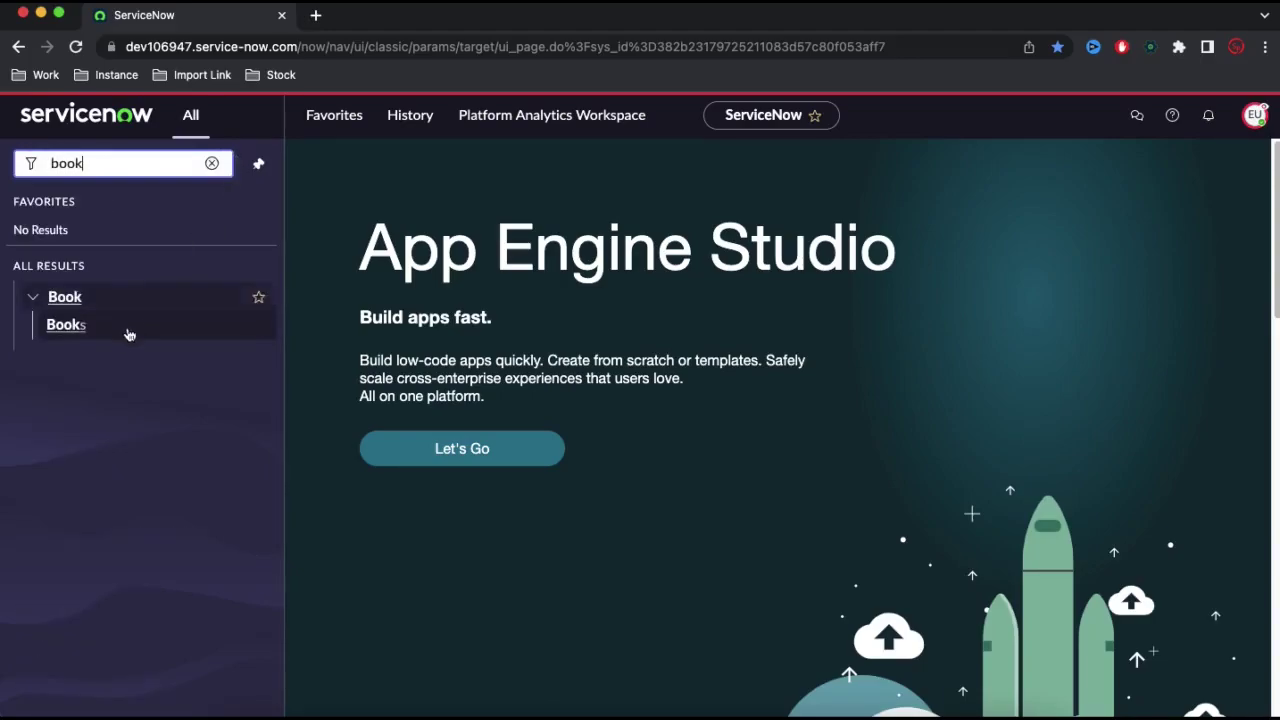
left_click(66, 325)
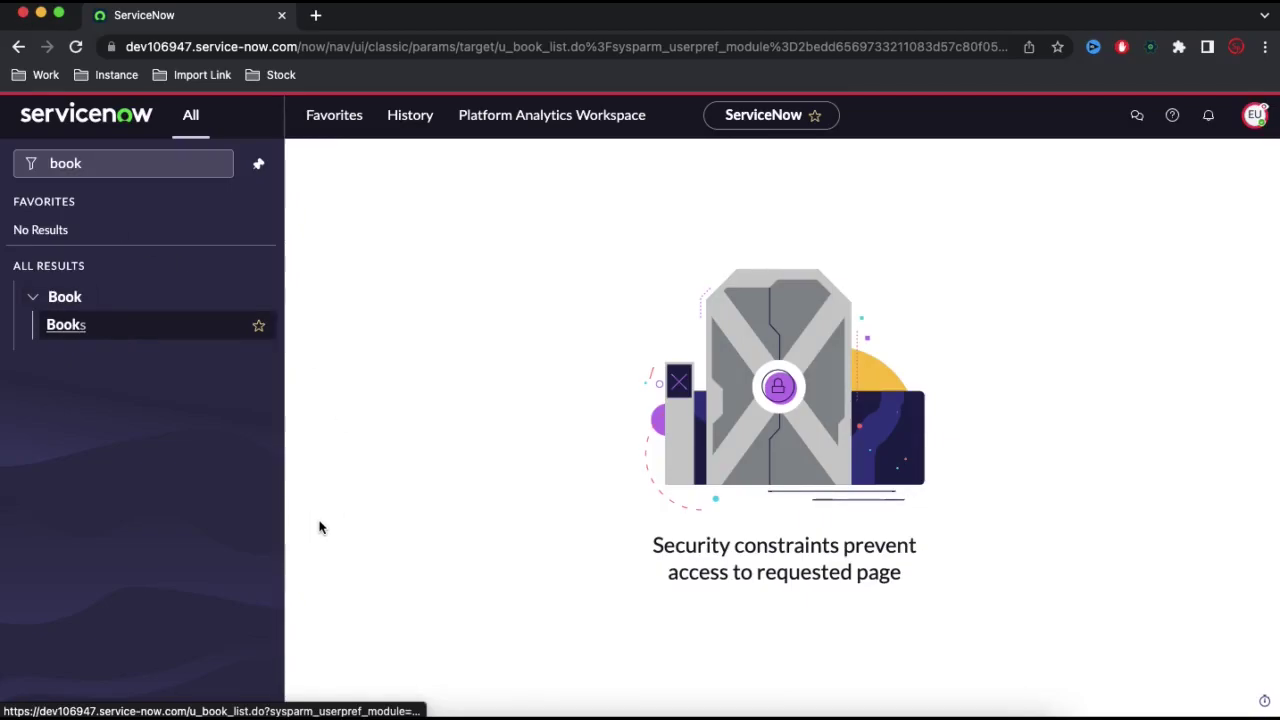
- Switch to CotEditor and add the line "ACL - END User - See Books" below the Book Table notes
left_click(322, 705)
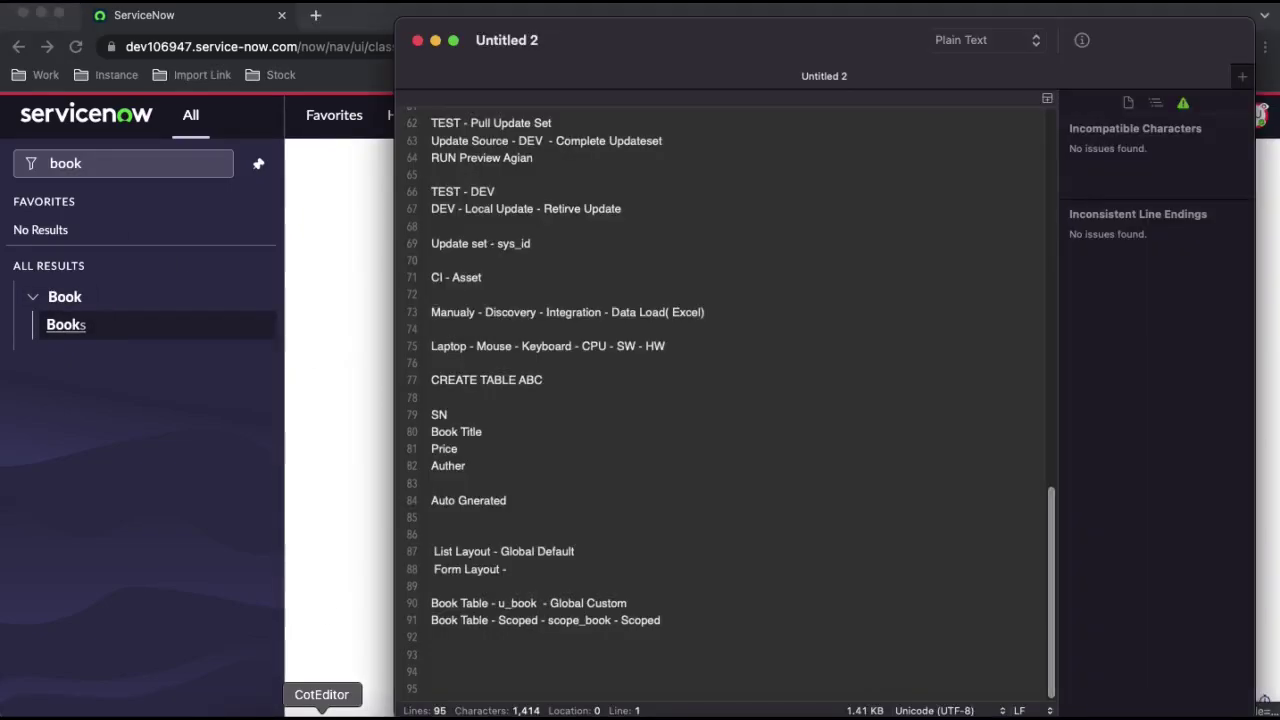
left_click(715, 613)
key("Return")
key("Return")
type("A")
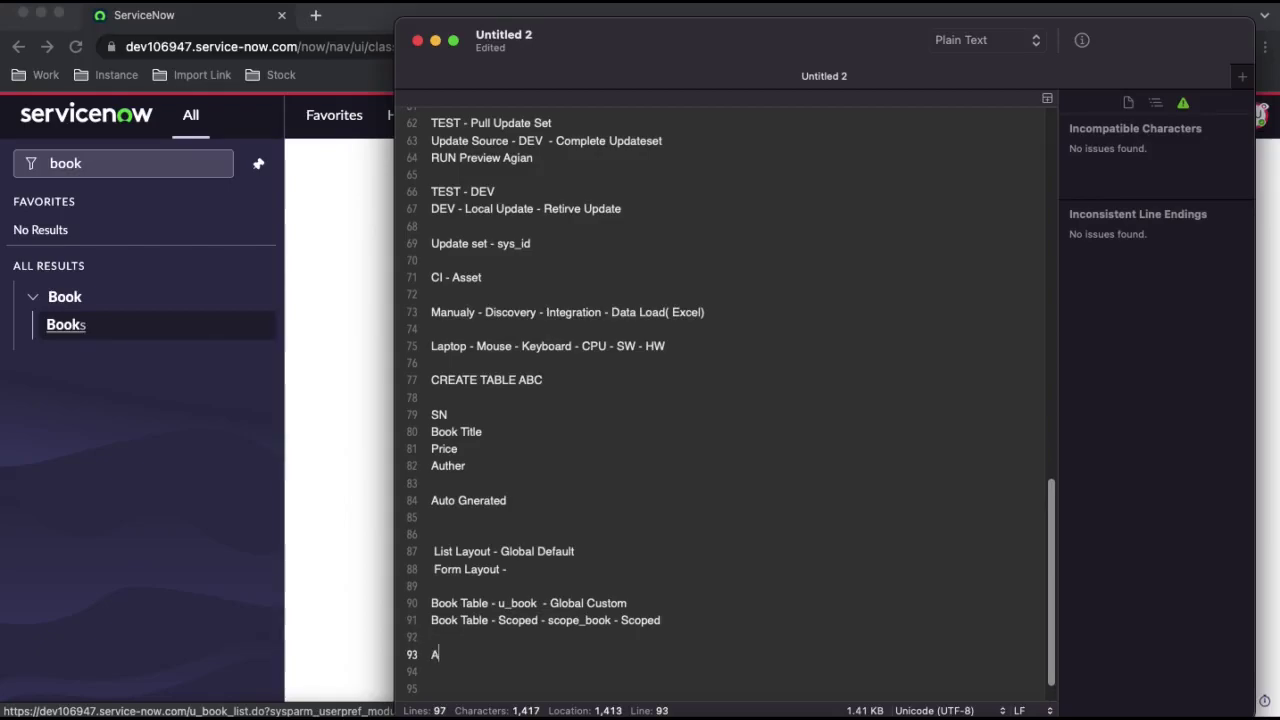
type("CL - END User - See")
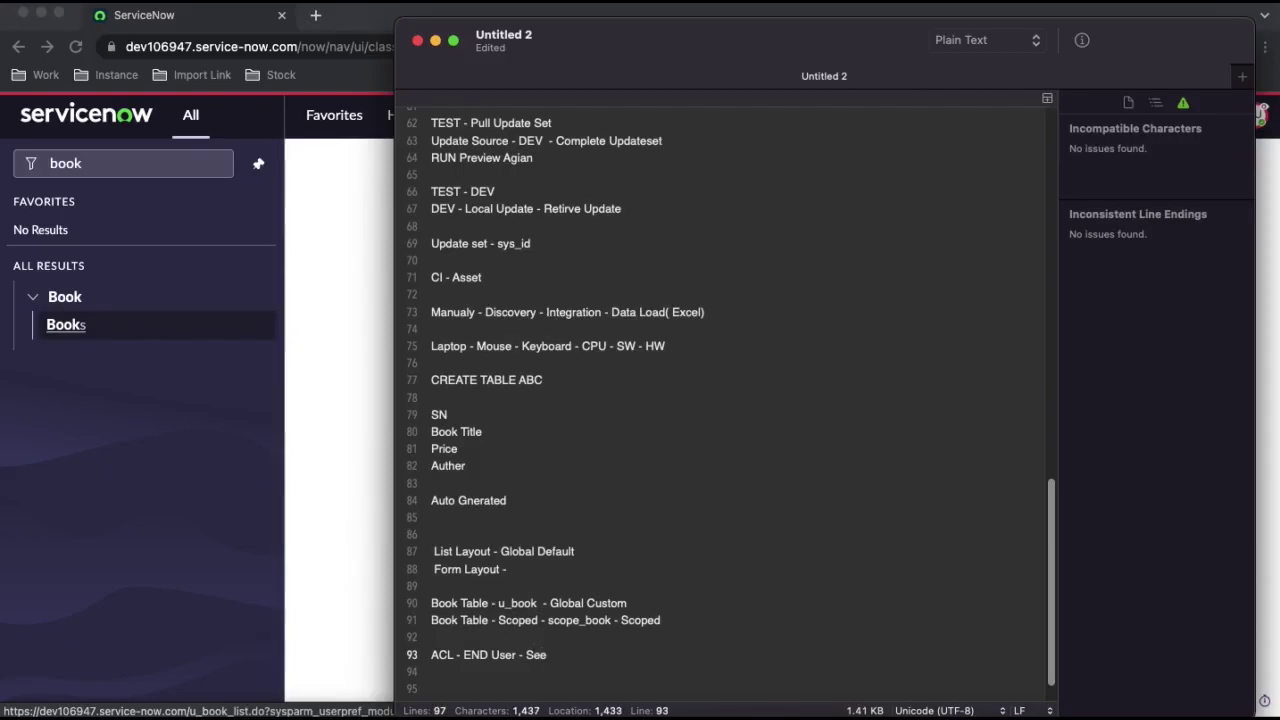
type(" Books")
- Switch back to ServiceNow in the browser and end the impersonation
left_click(348, 410)
left_click(1255, 115)
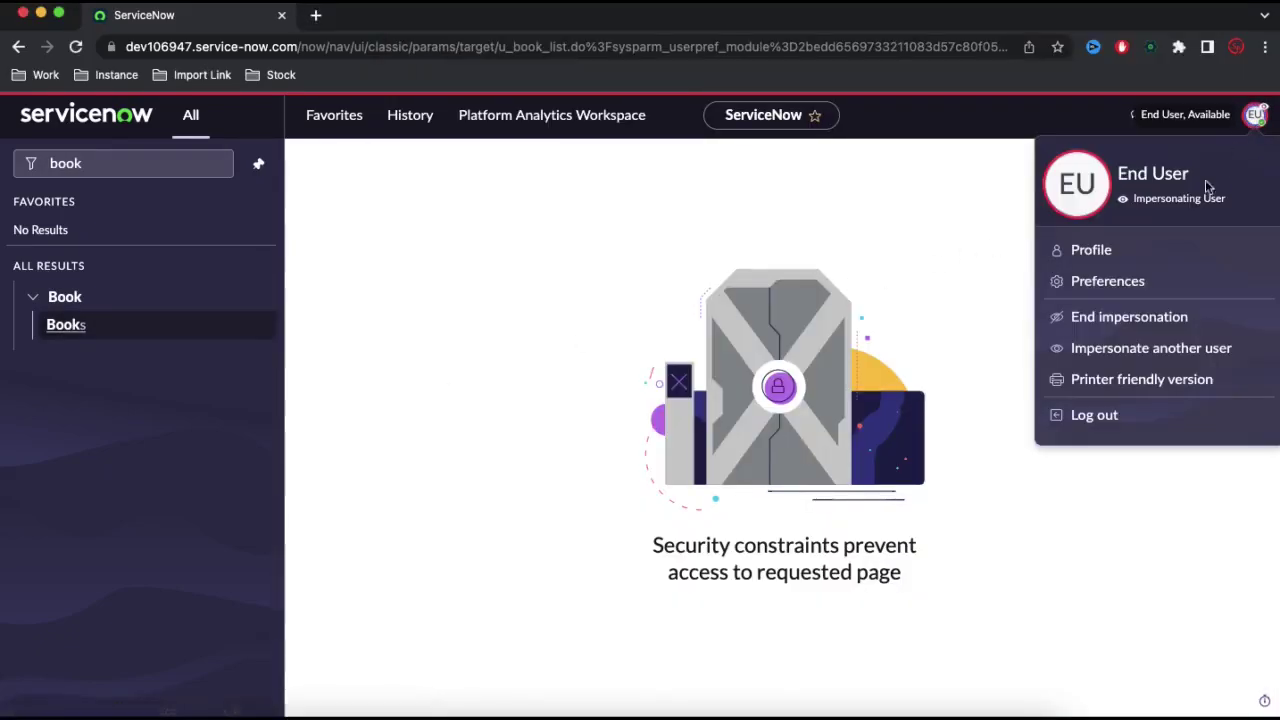
left_click(1107, 318)
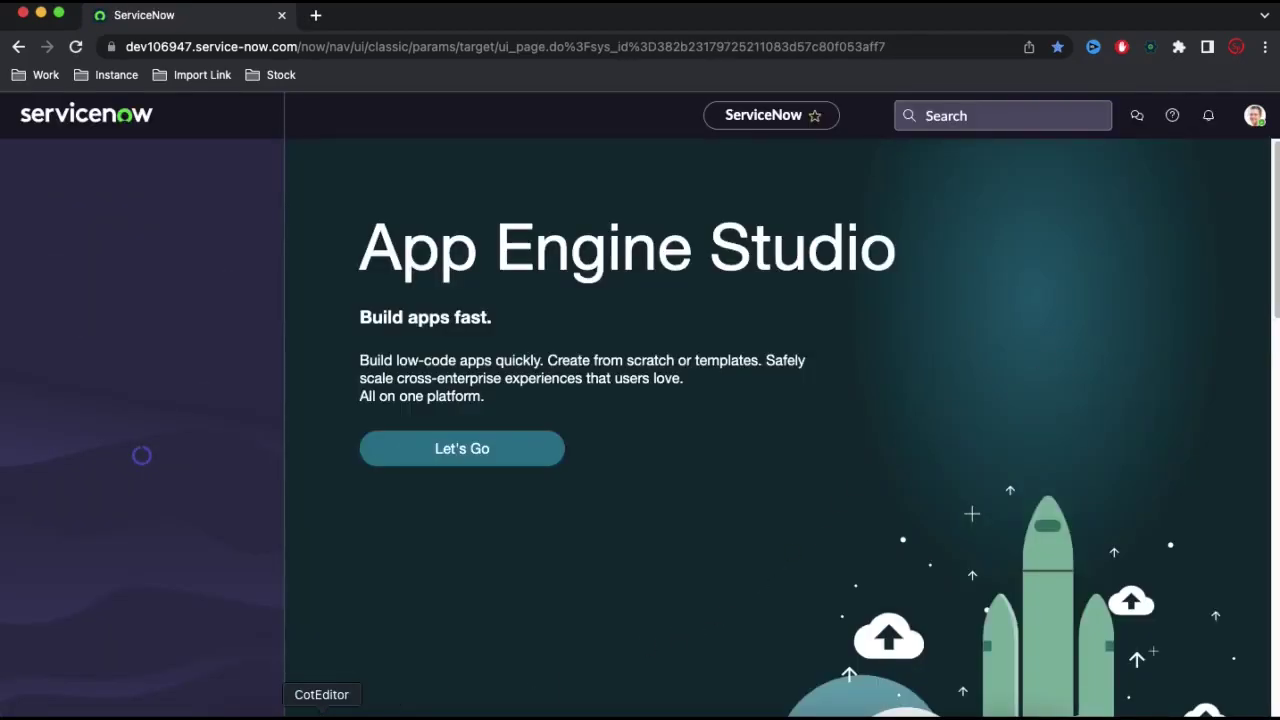
- In the CotEditor notes, append a dash to the ACL line and add "Book - 4 ACL" on the line below
left_click(321, 712)
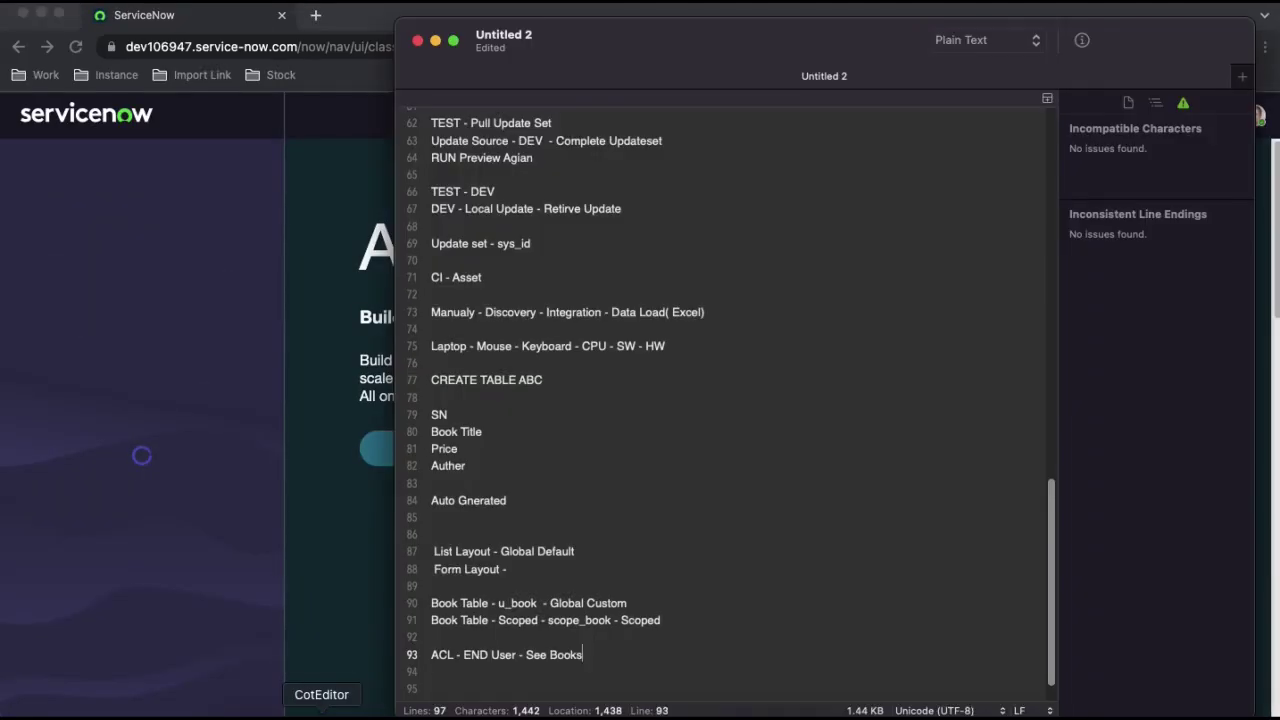
type("-")
key("Return")
type("Book - 4 ACL")
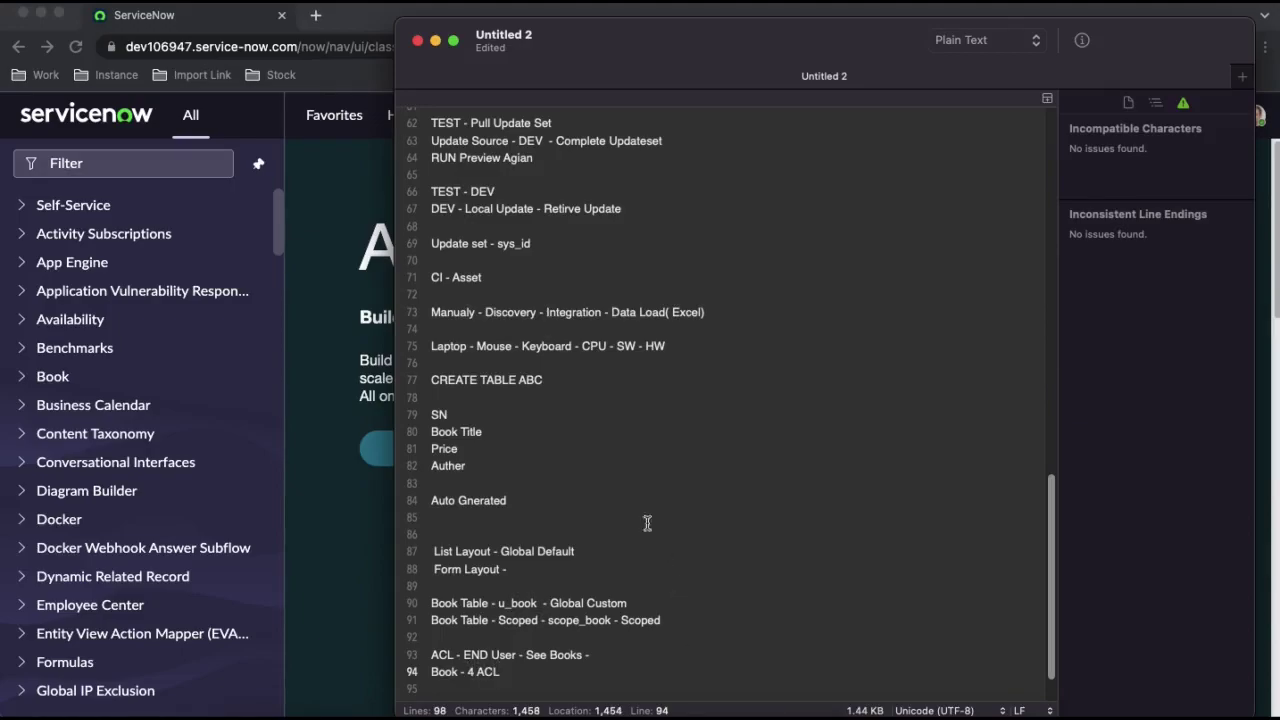
- Back in ServiceNow, find the Books list with the filter "book" and open the configuration of its table
left_click(340, 240)
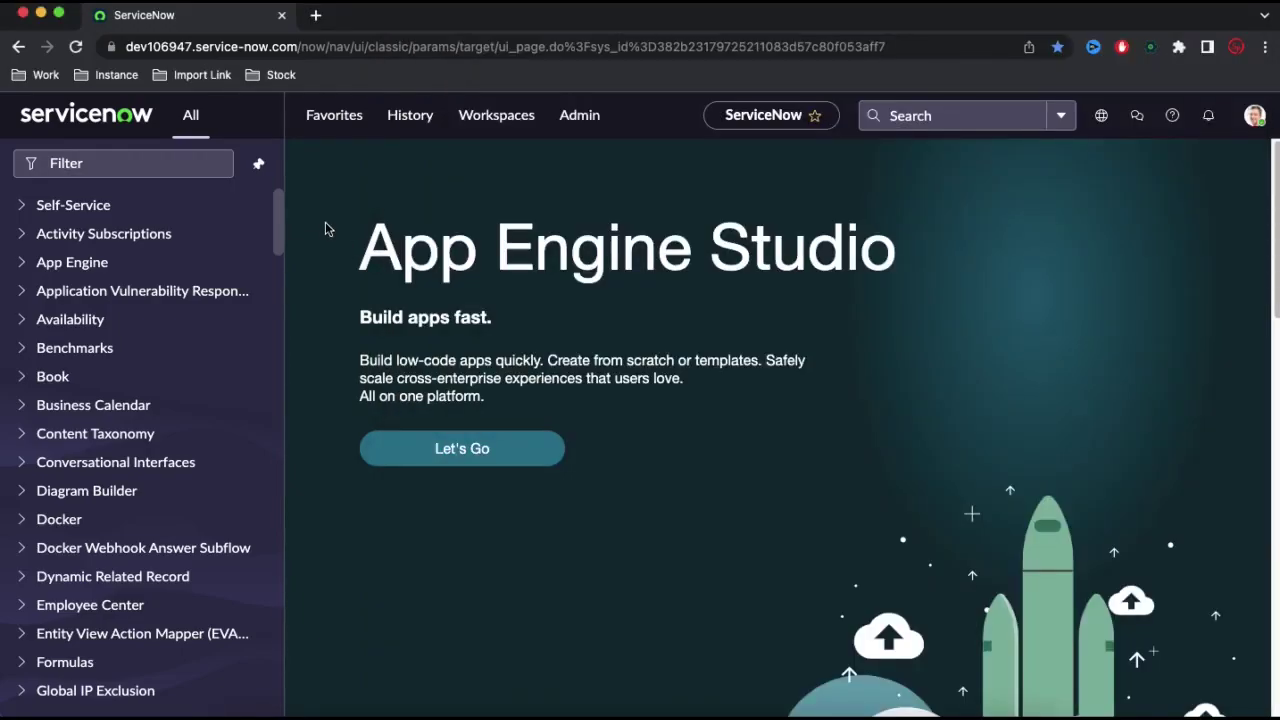
left_click(168, 170)
type("book")
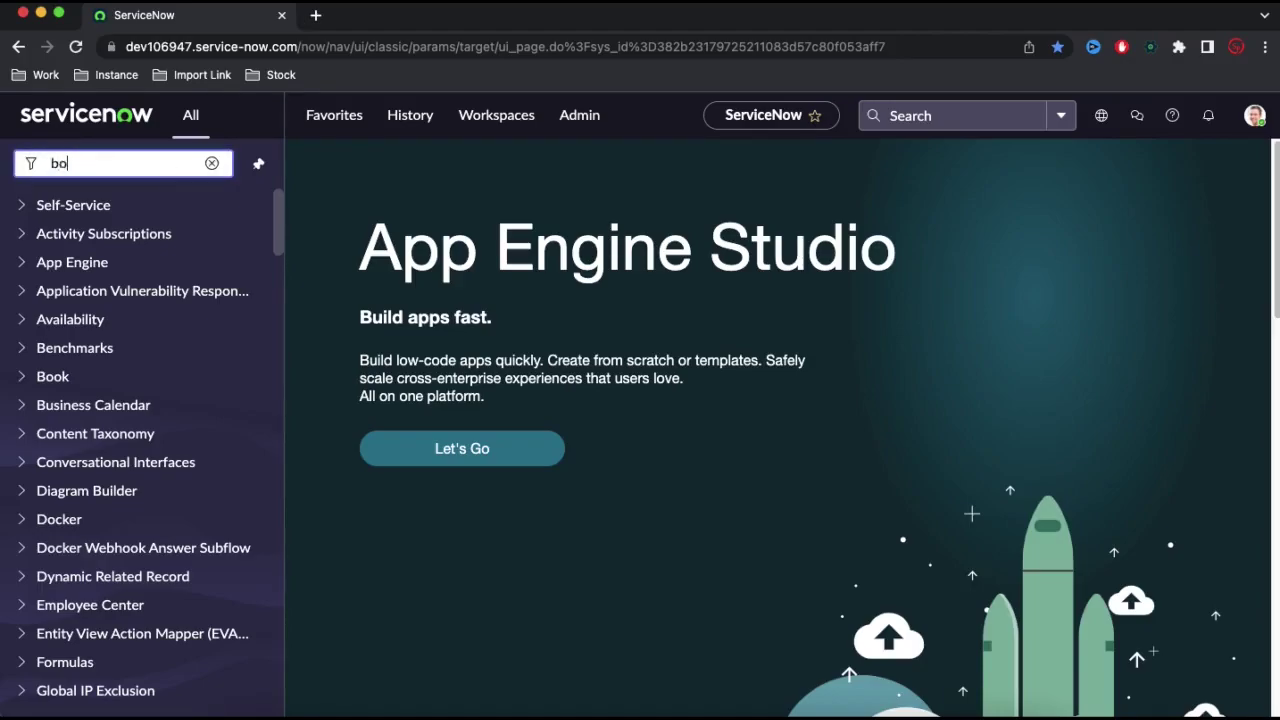
left_click(131, 331)
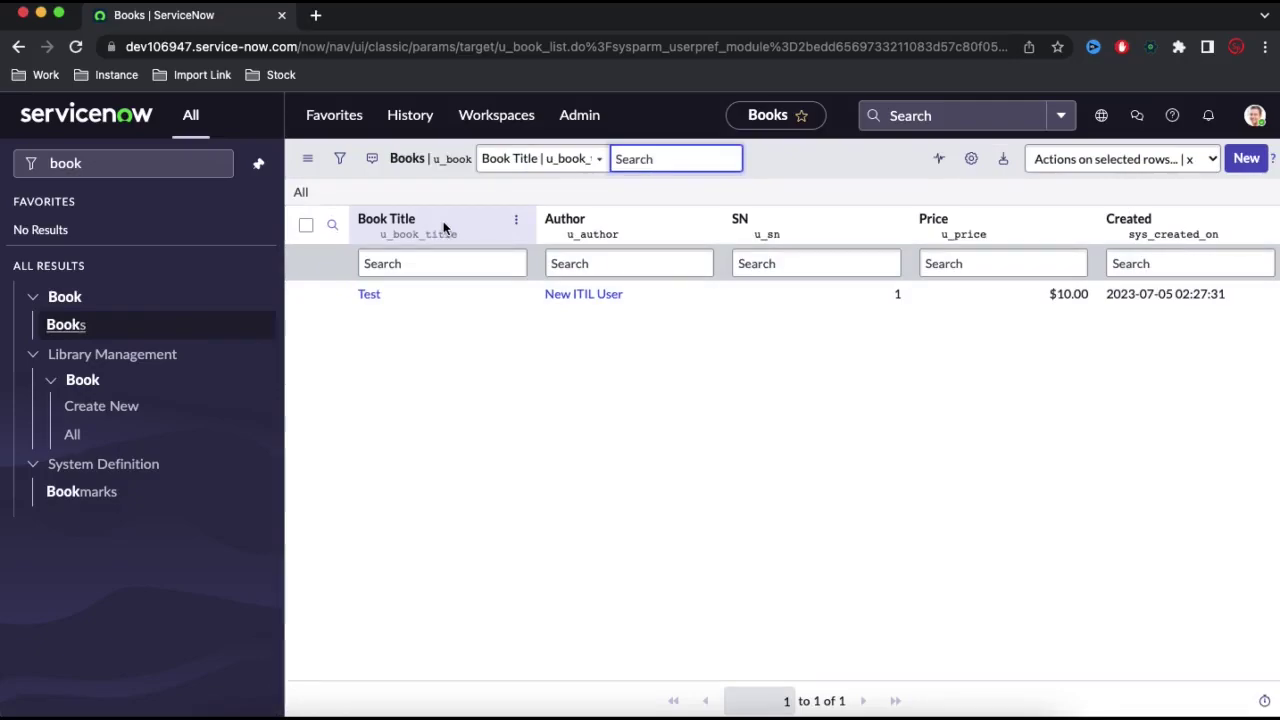
right_click(444, 224)
mouse_move(573, 387)
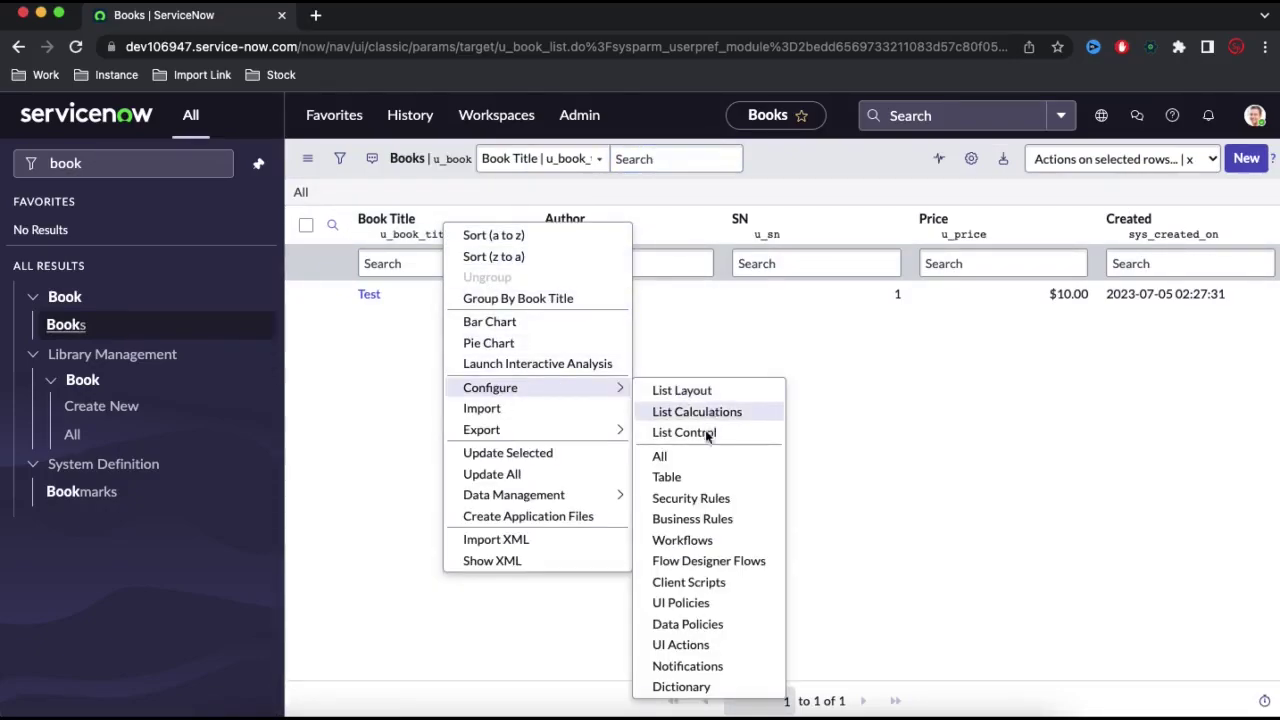
left_click(690, 479)
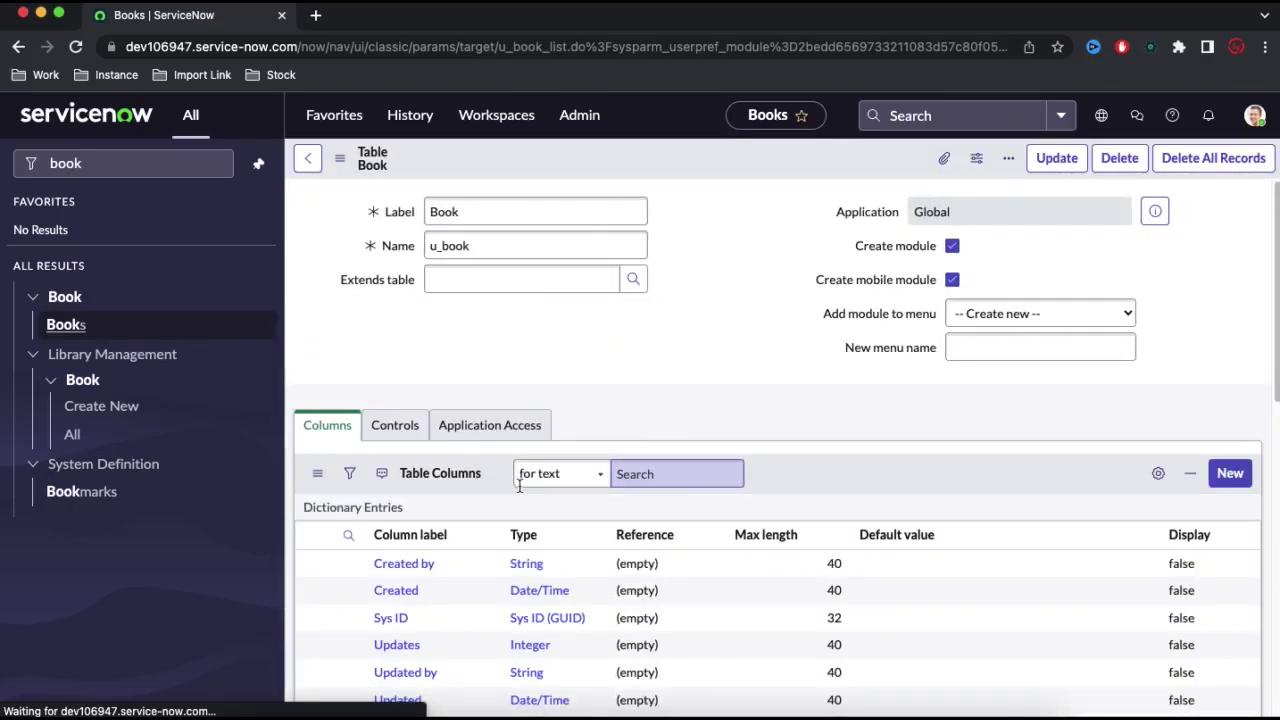
- Examine the access control option and the user role in the Book table's control settings
left_click(403, 422)
scroll(613, 475, "down", 5)
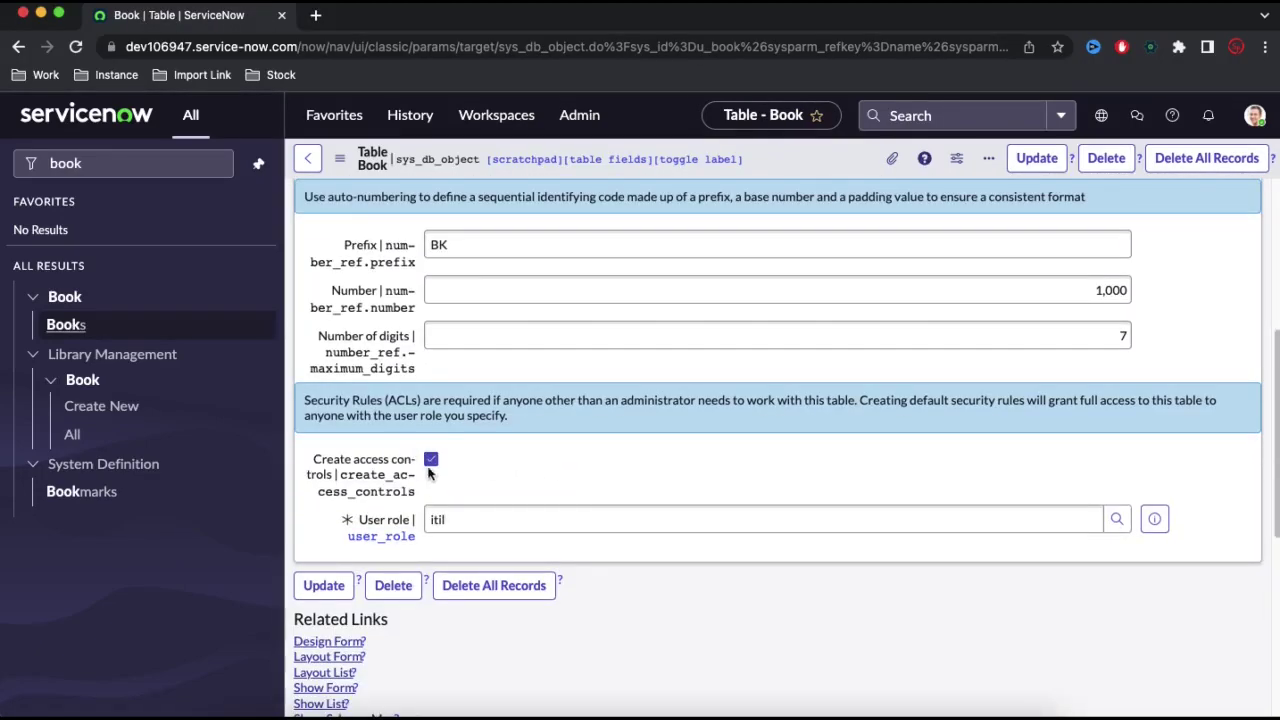
left_click(442, 516)
left_click_drag(446, 519, 430, 520)
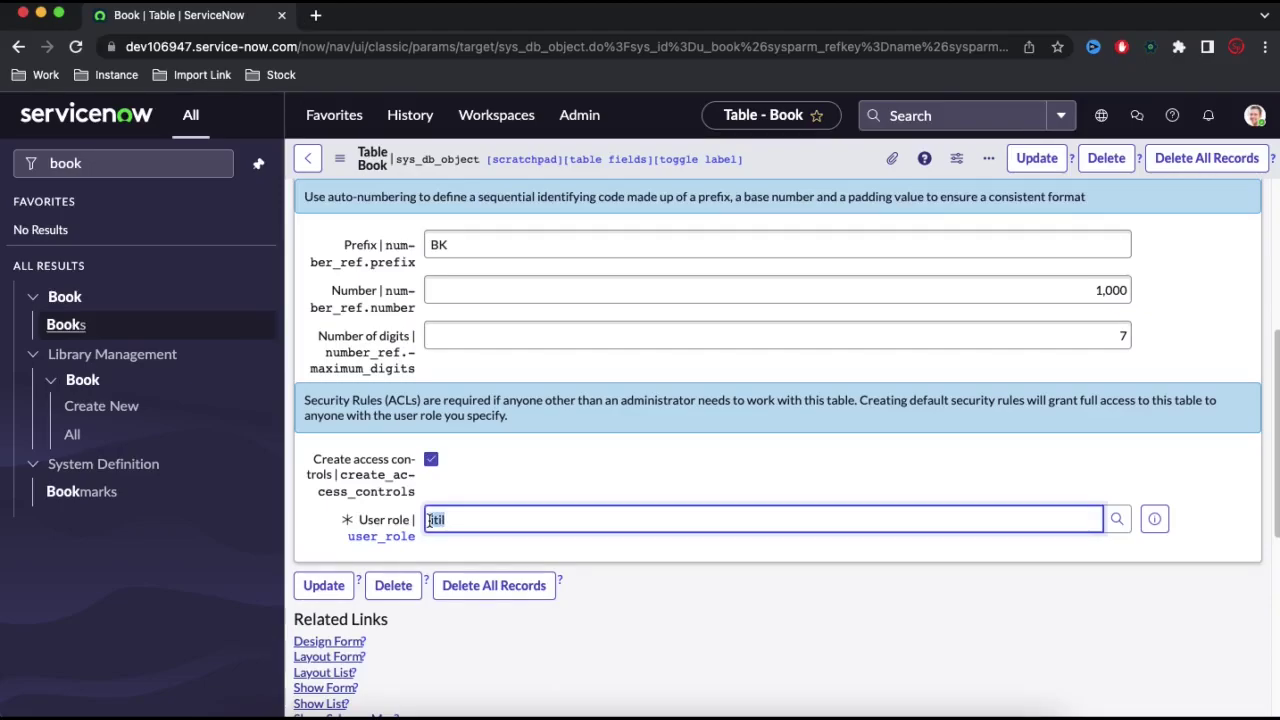
- In the CotEditor notes, extend the "Book - 4 ACL" line with "- ITIL - Create Read Write Delete"
left_click(340, 712)
scroll(668, 647, "down", 1)
type("- ITIL")
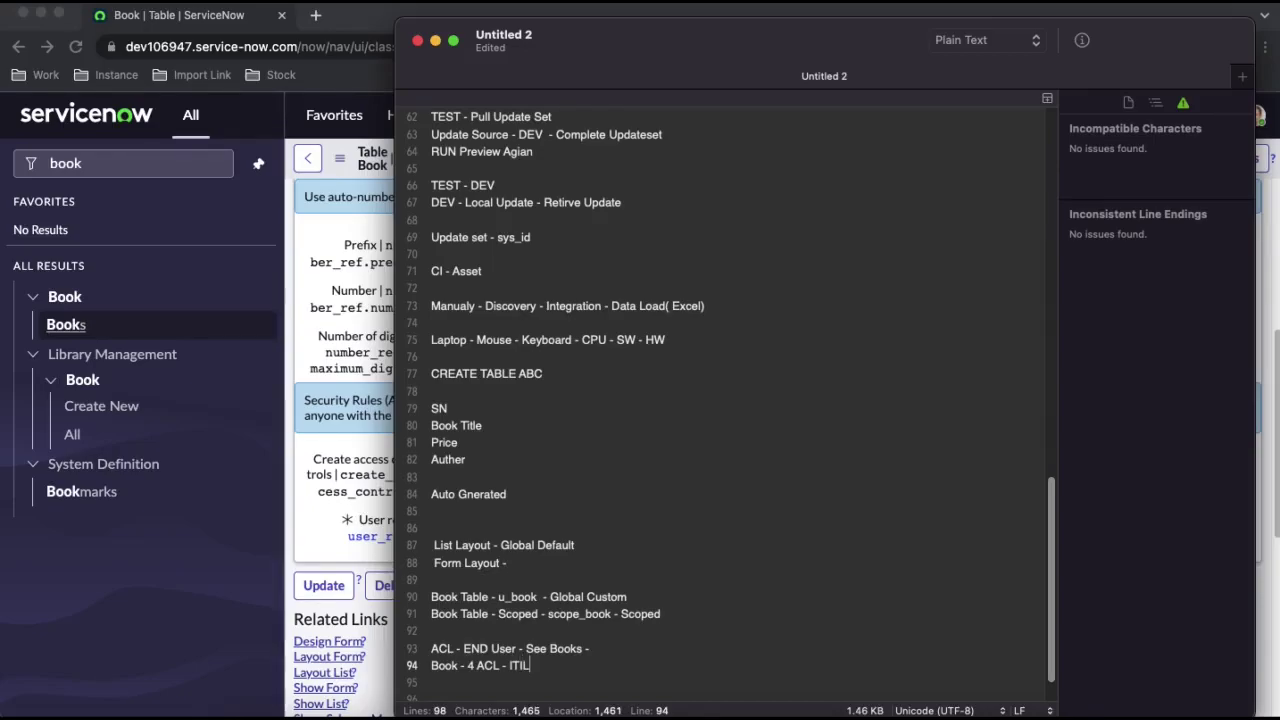
type(" - Create Read ")
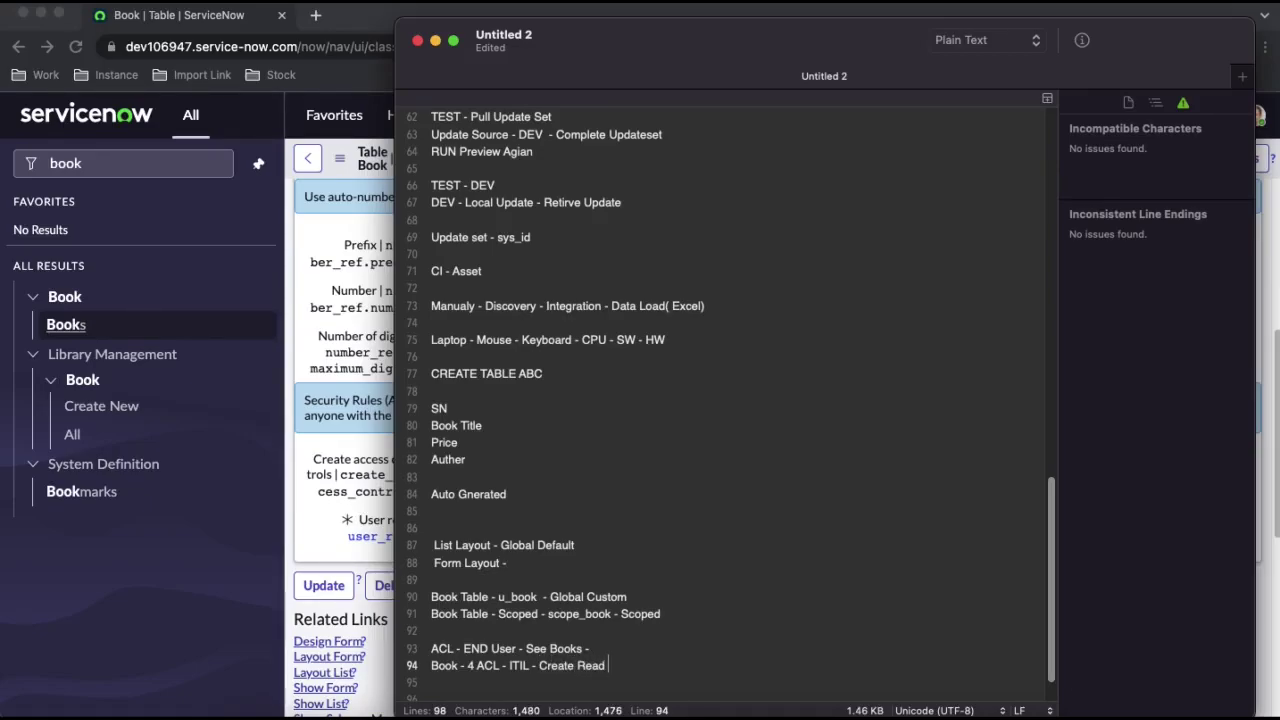
type("Write Delete")
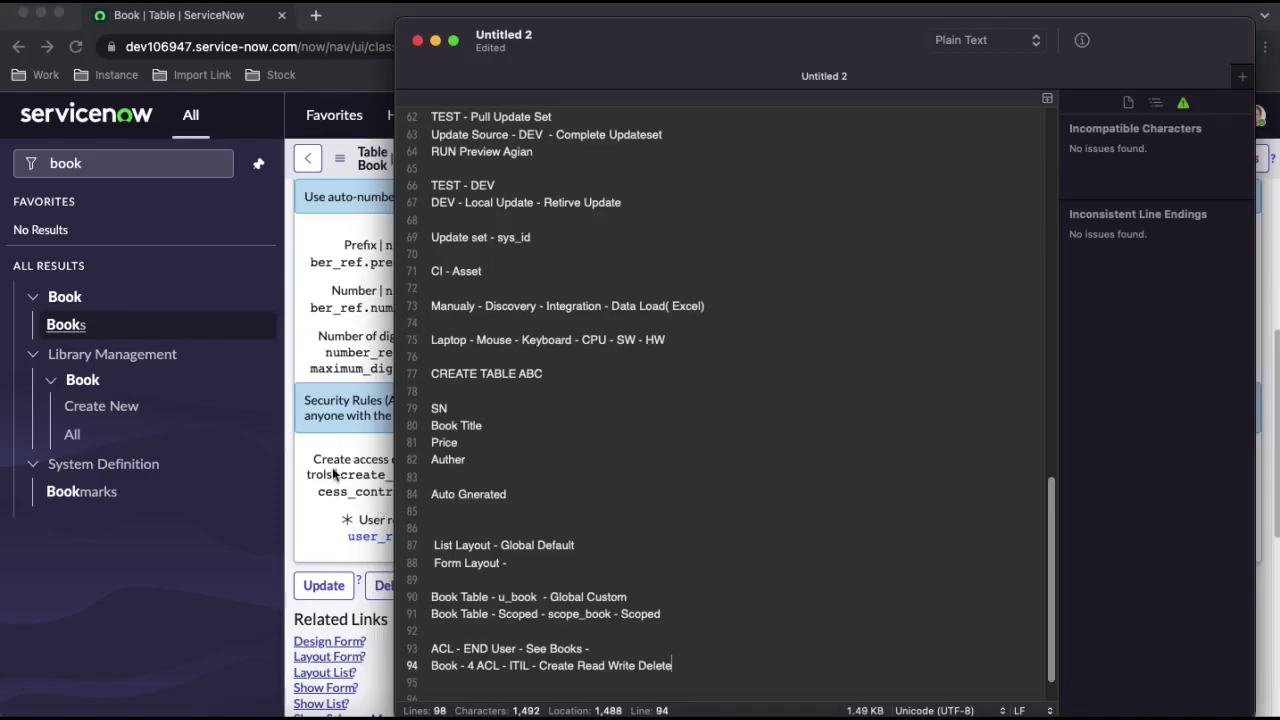
- Return to ServiceNow and examine the access controls listed for the Book table
key("super+Tab")
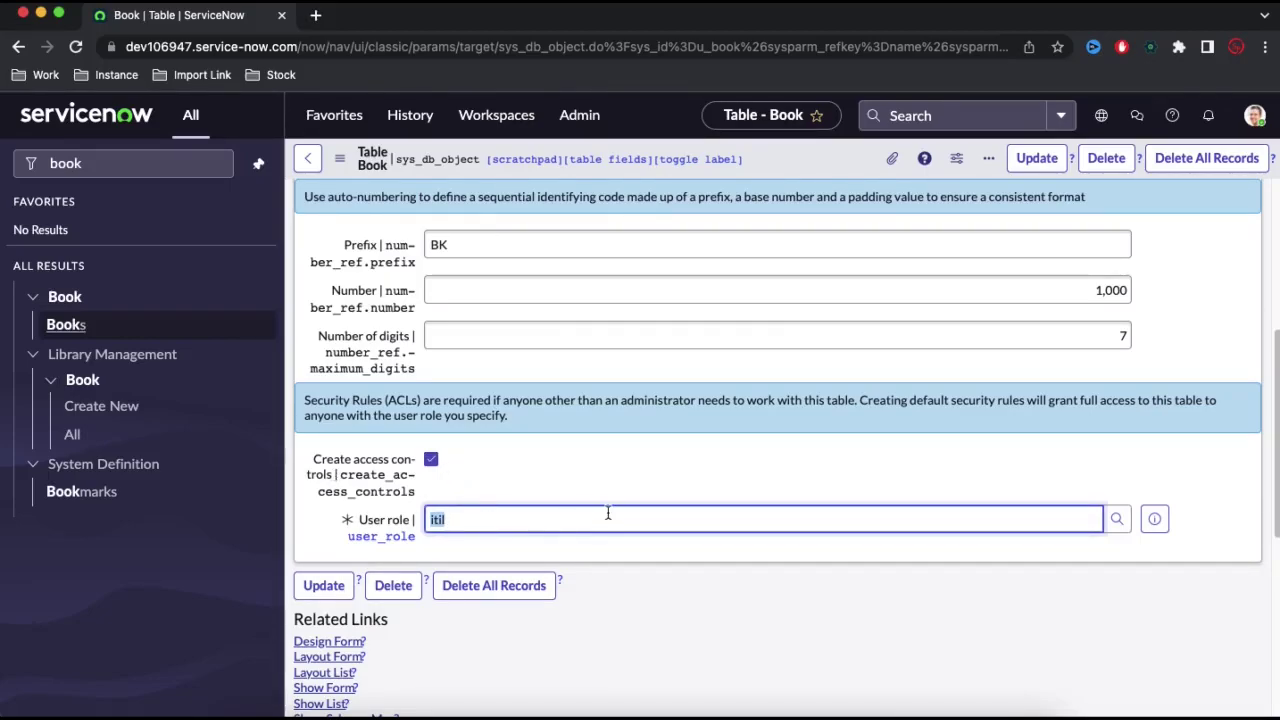
scroll(715, 548, "down", 5)
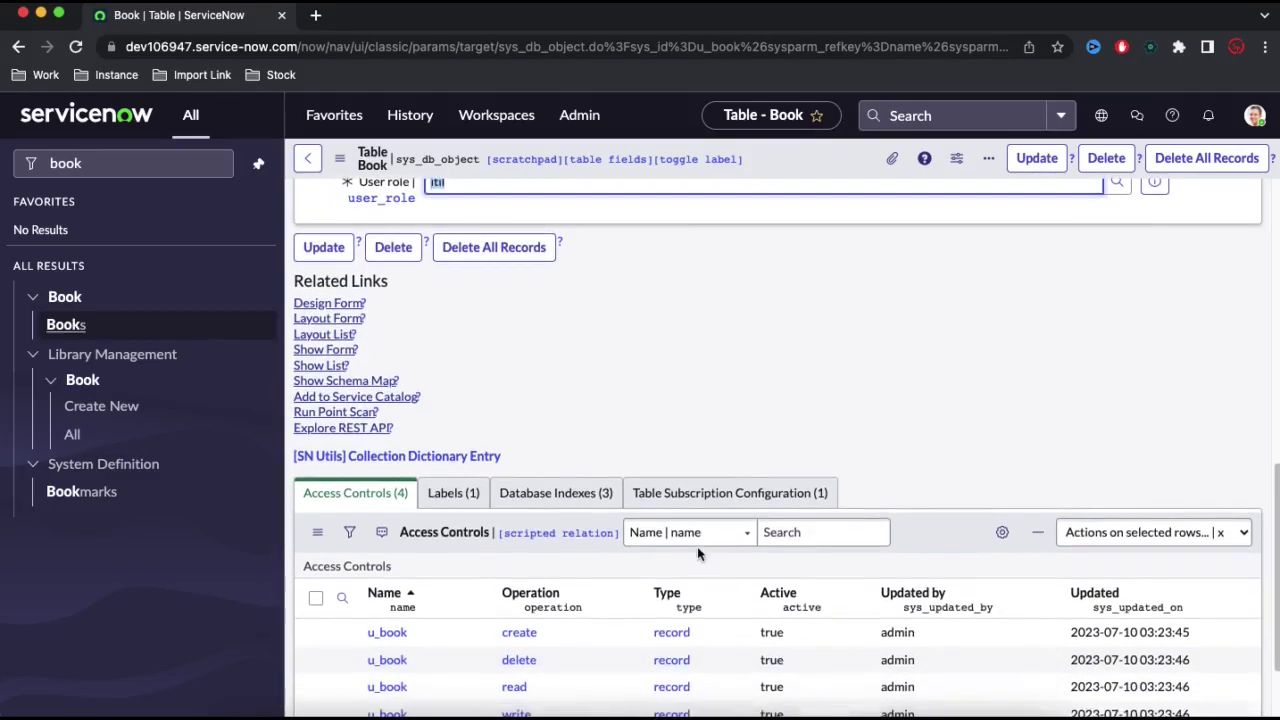
scroll(707, 555, "down", 2)
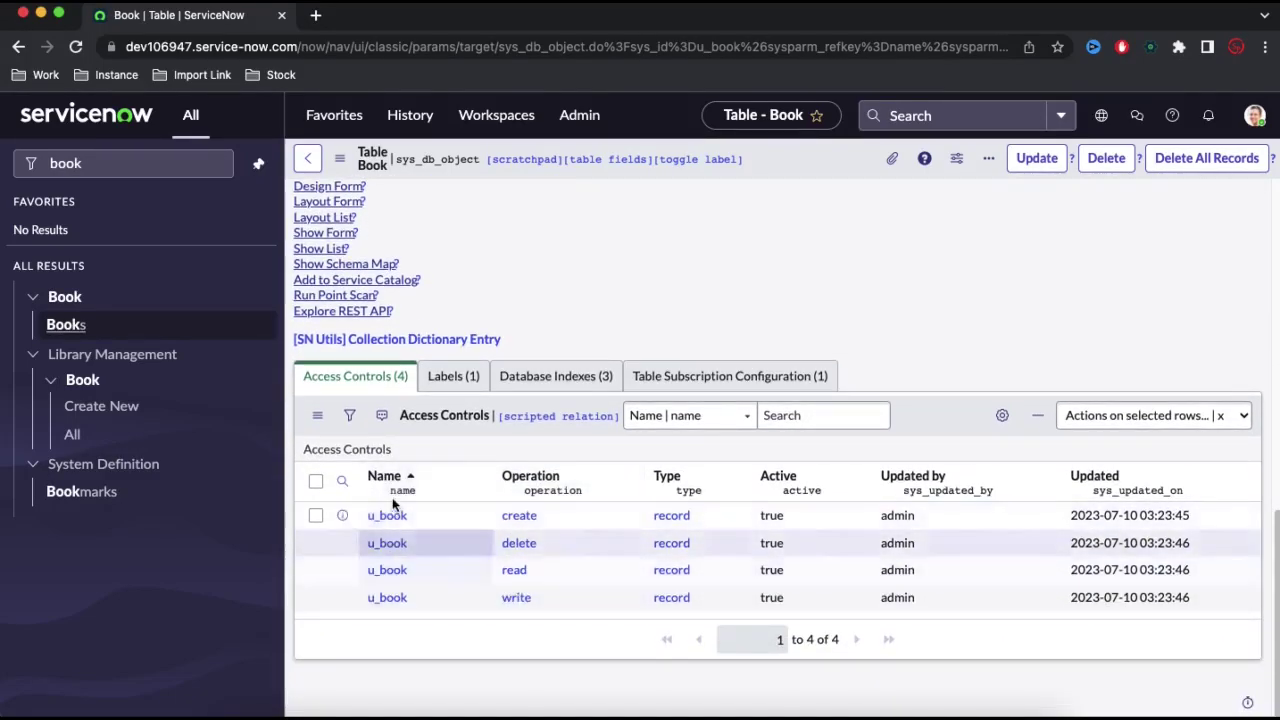
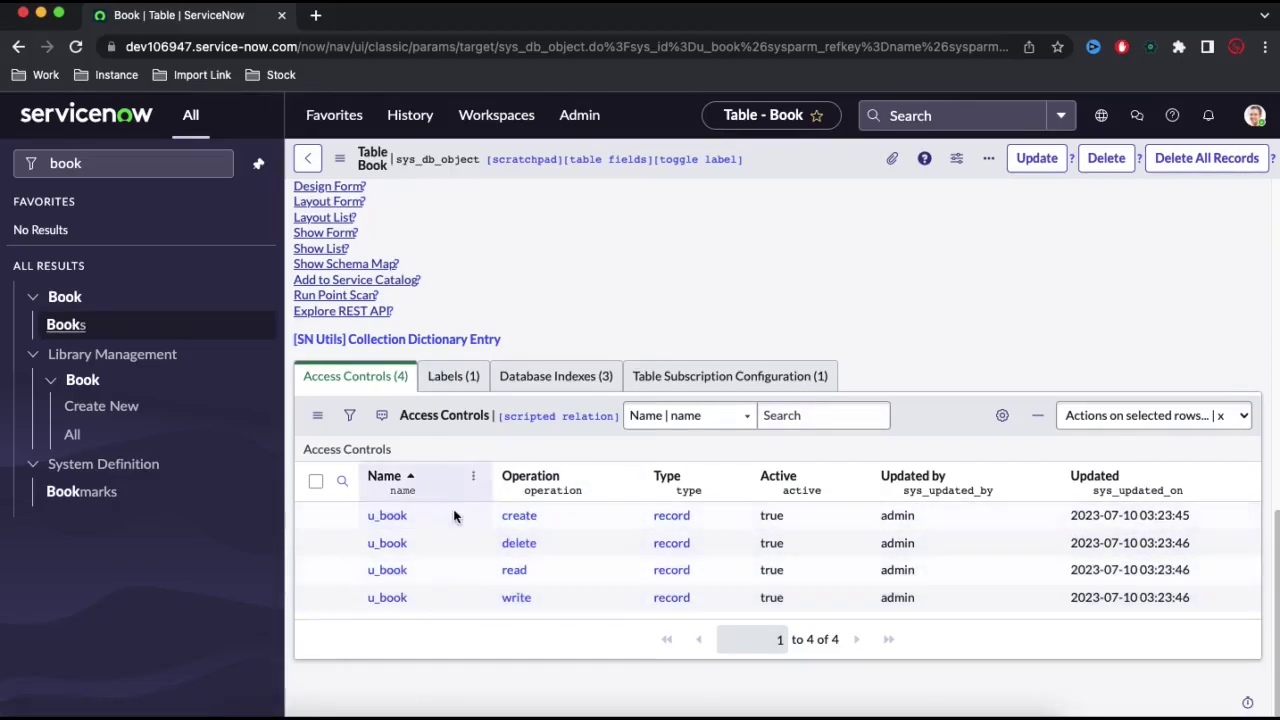
left_click(1253, 117)
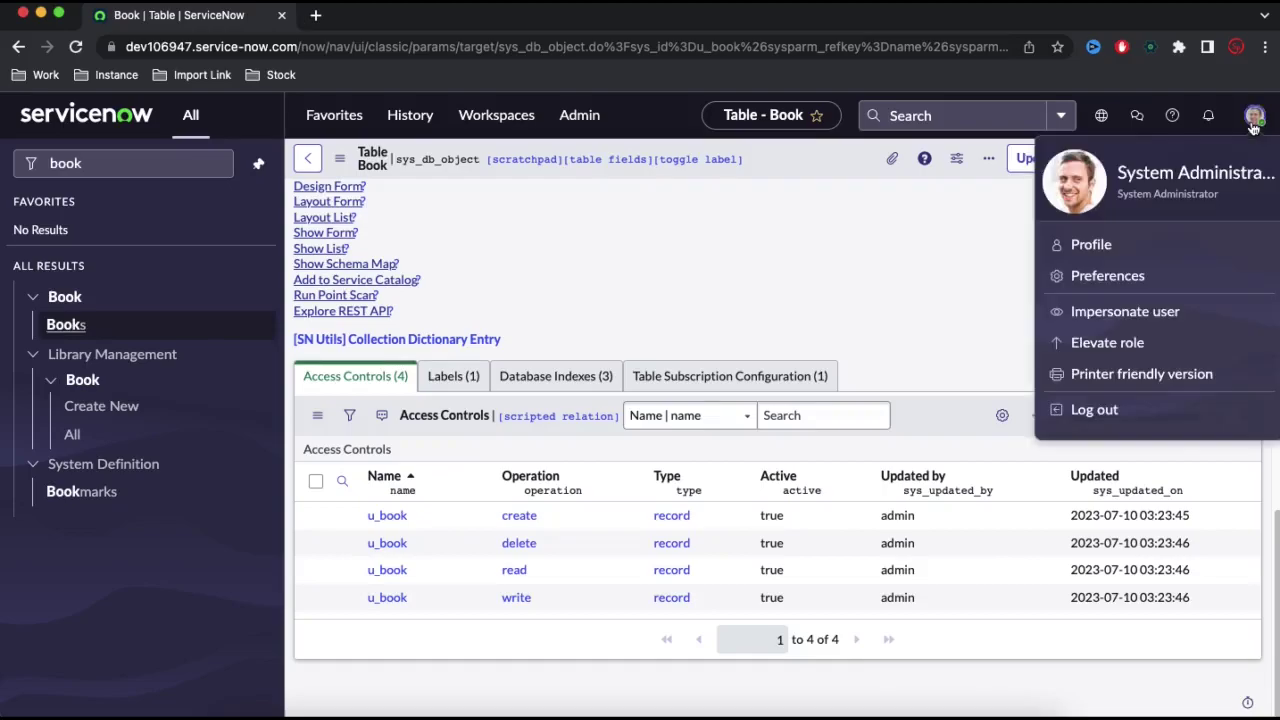
left_click(1098, 345)
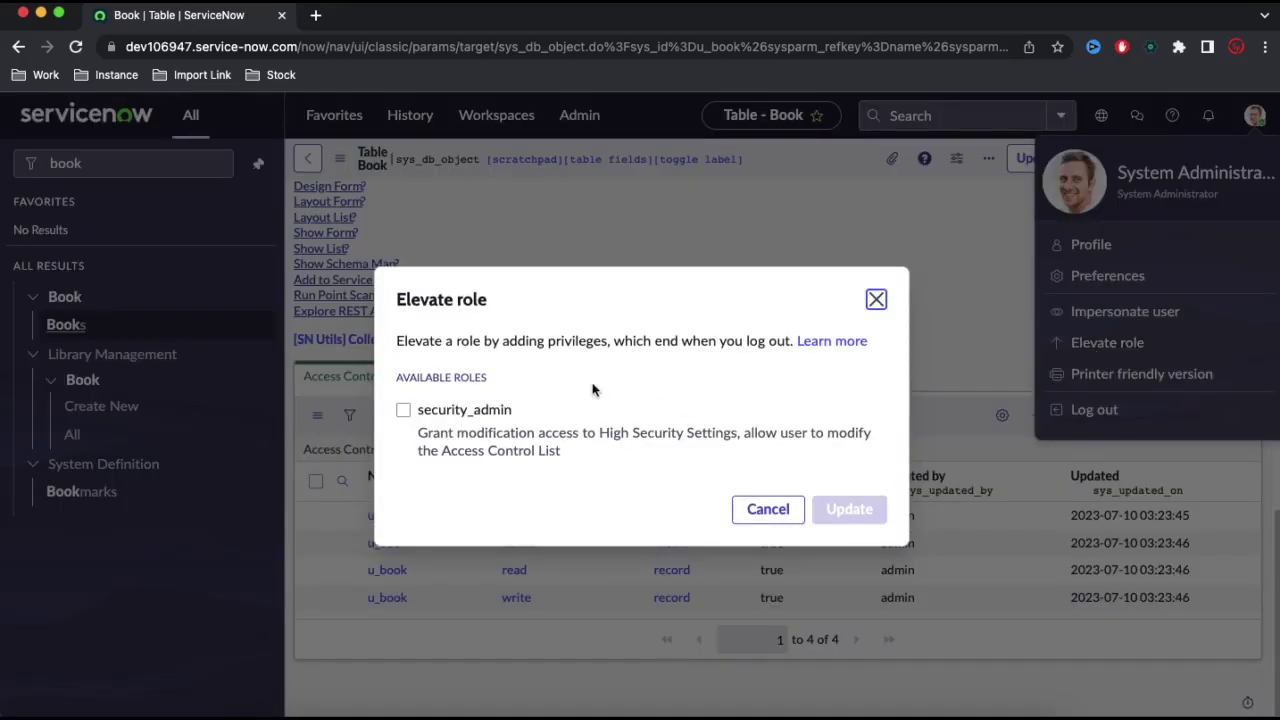
left_click(876, 300)
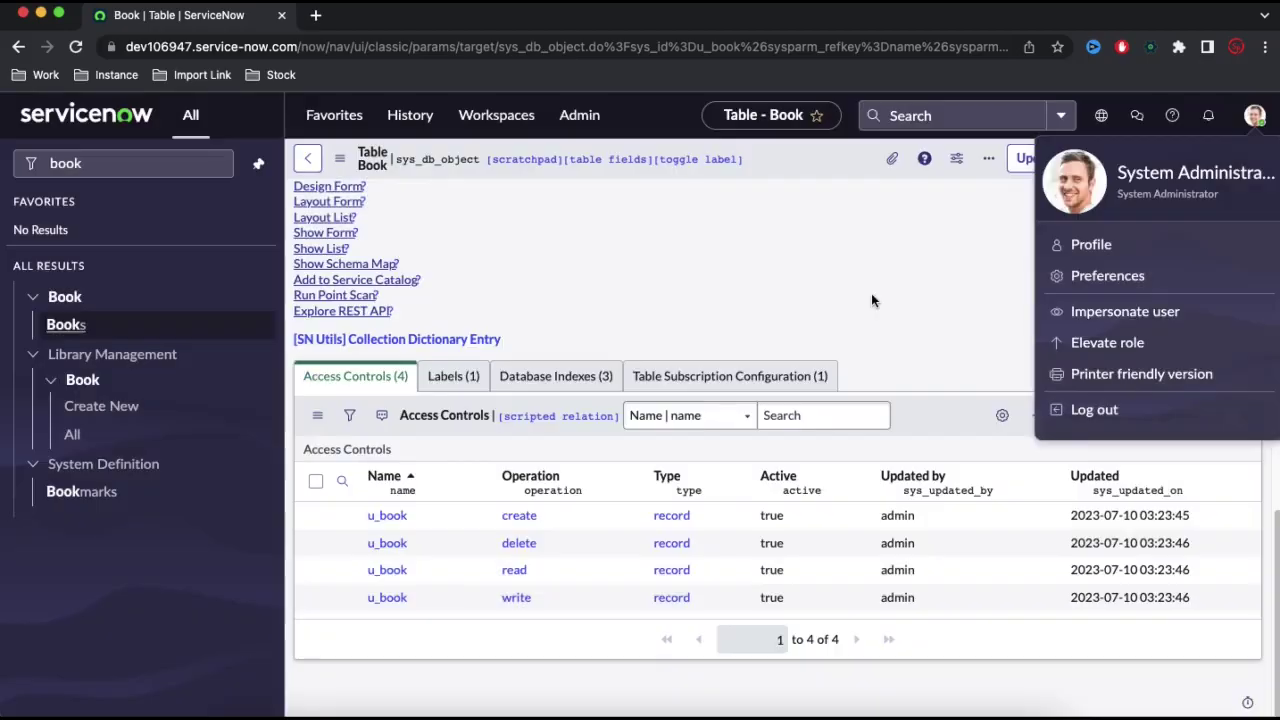
left_click(1084, 345)
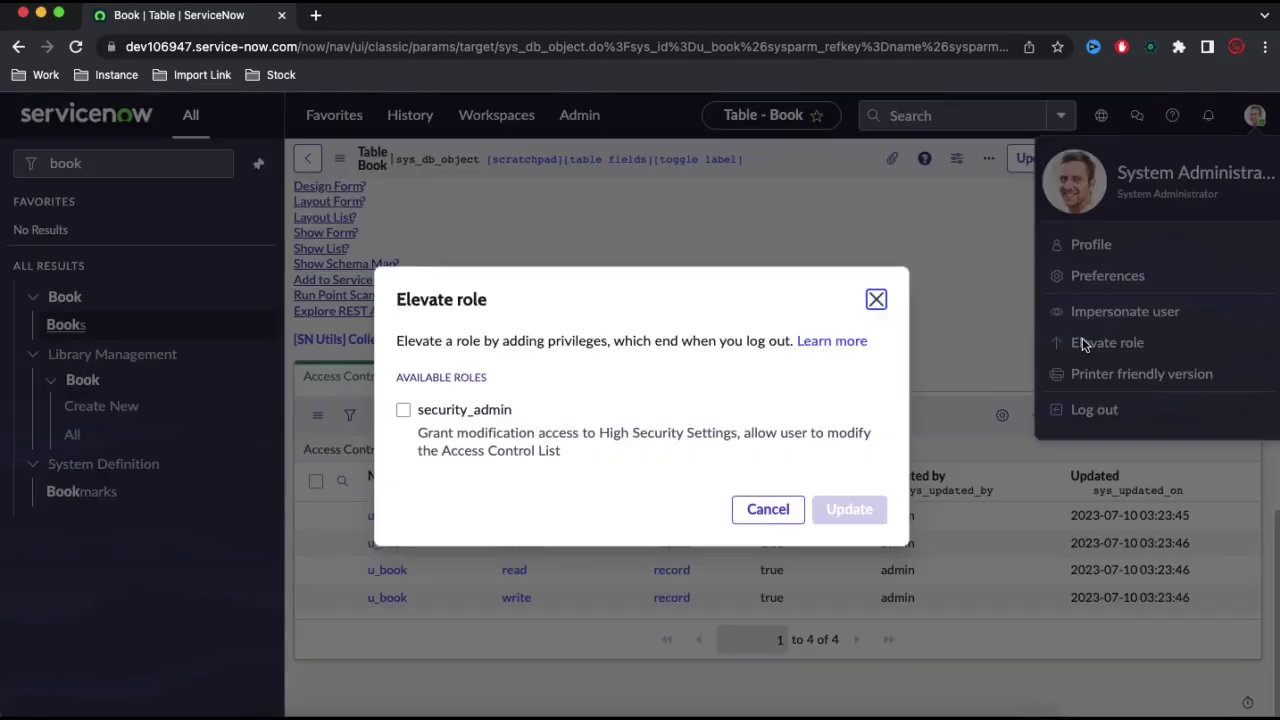
left_click(403, 412)
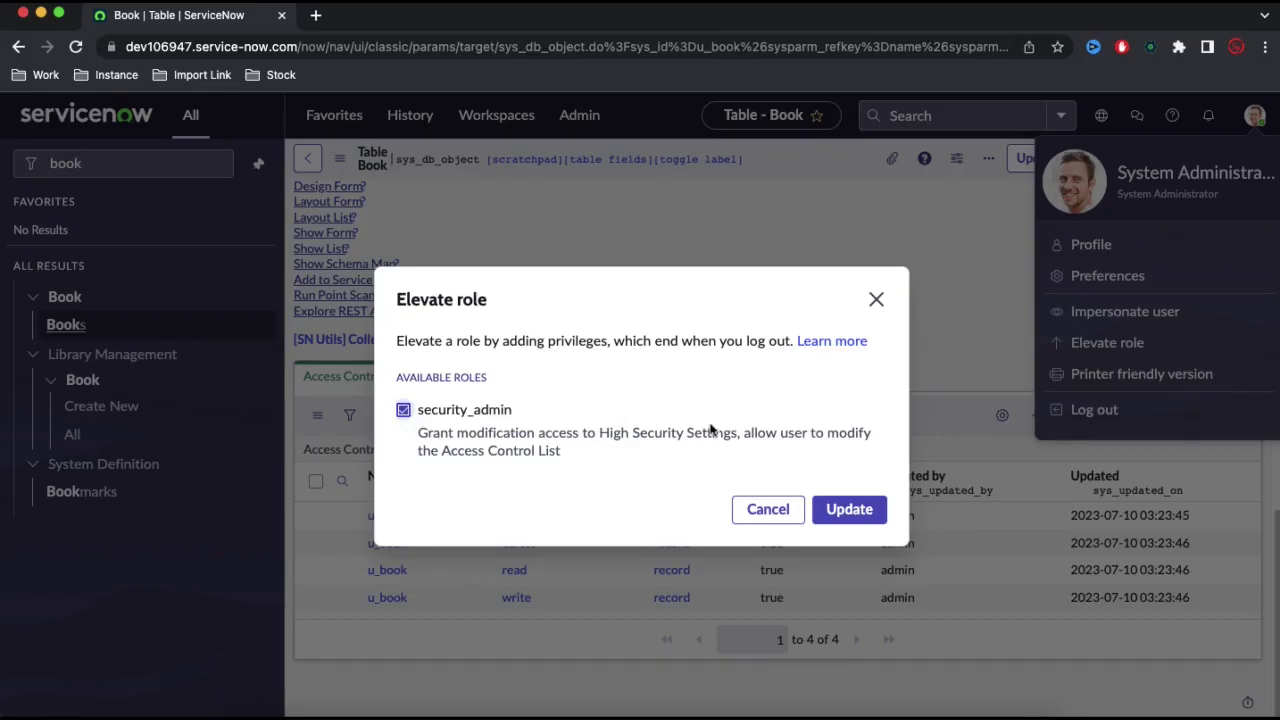
left_click(768, 510)
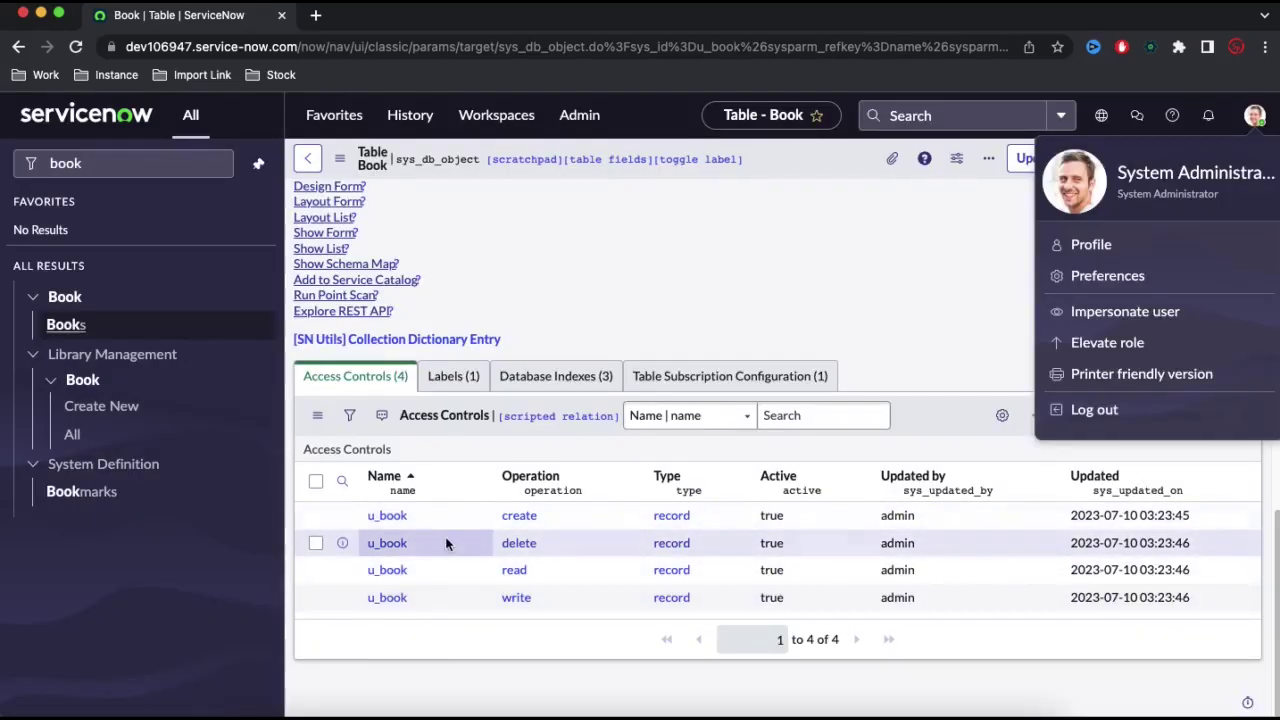
- Open the u_book access control for the read operation in a new browser tab and view it
left_click(392, 570, "super")
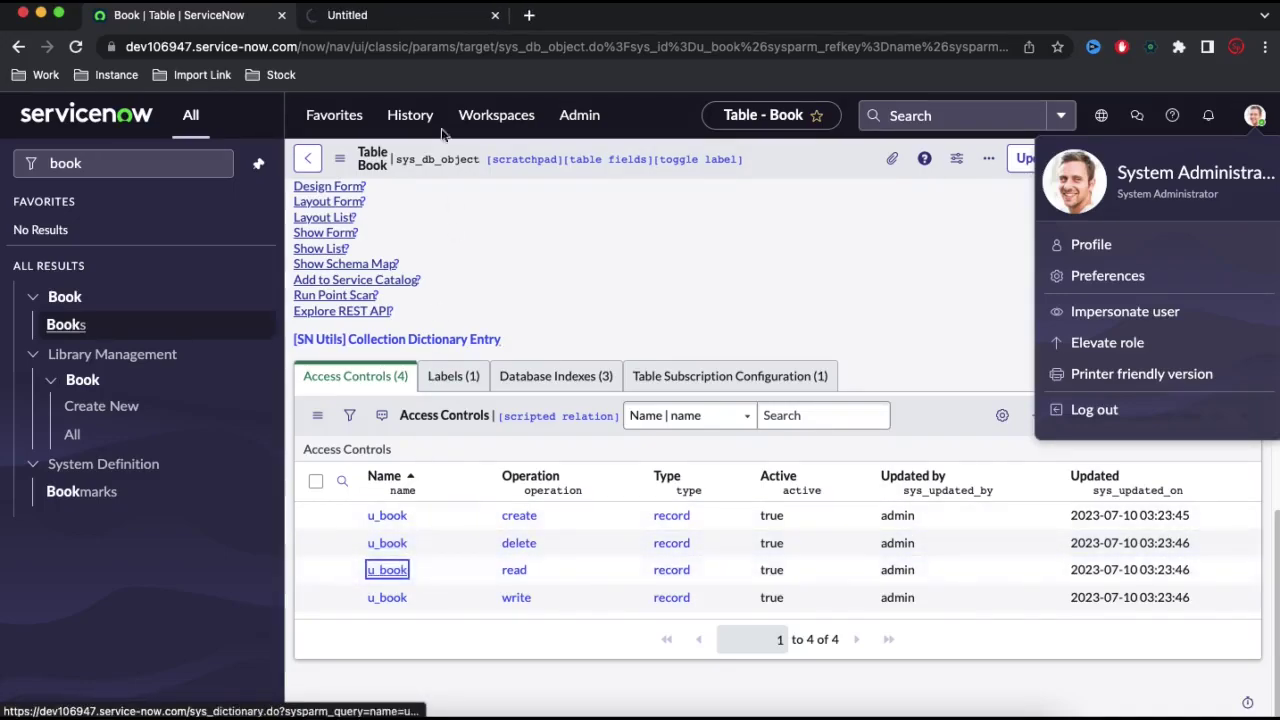
left_click(397, 28)
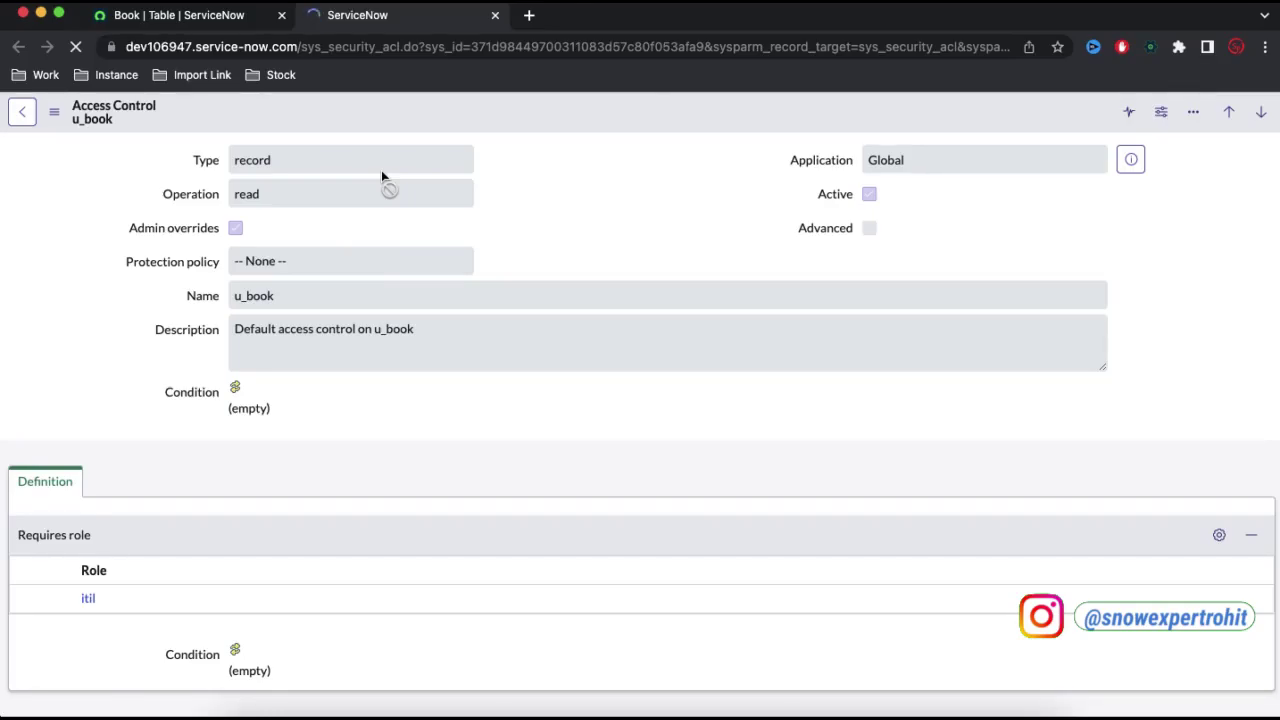
- Close the access control's browser tab and open the Access Control (ACL) list by searching the navigator for "acl"
key("super+w")
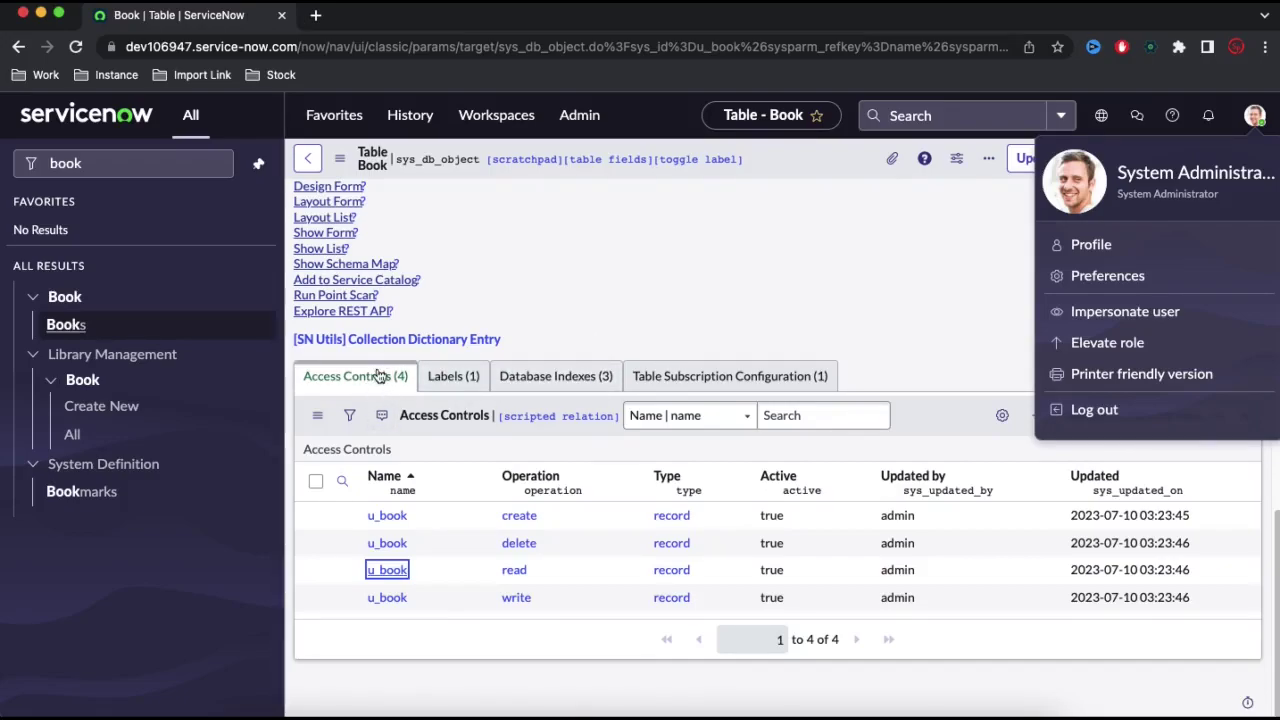
scroll(380, 375, "up", 10)
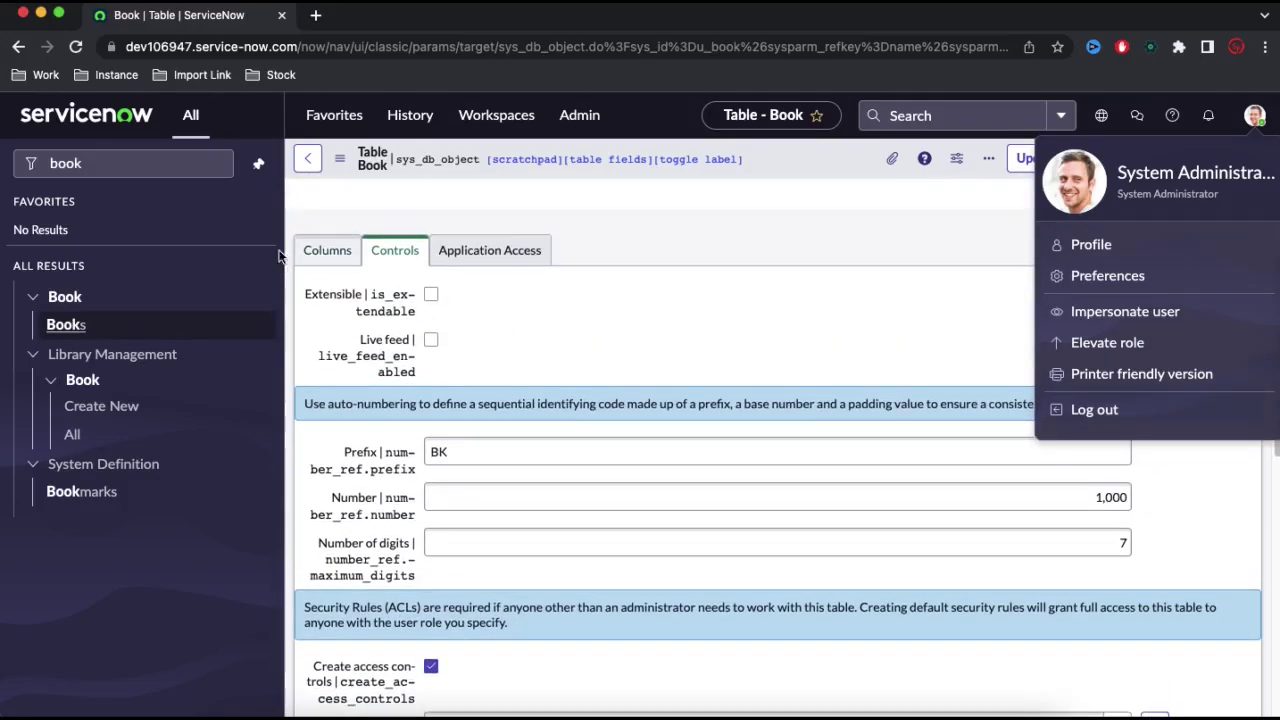
triple_click(178, 163)
type("acl")
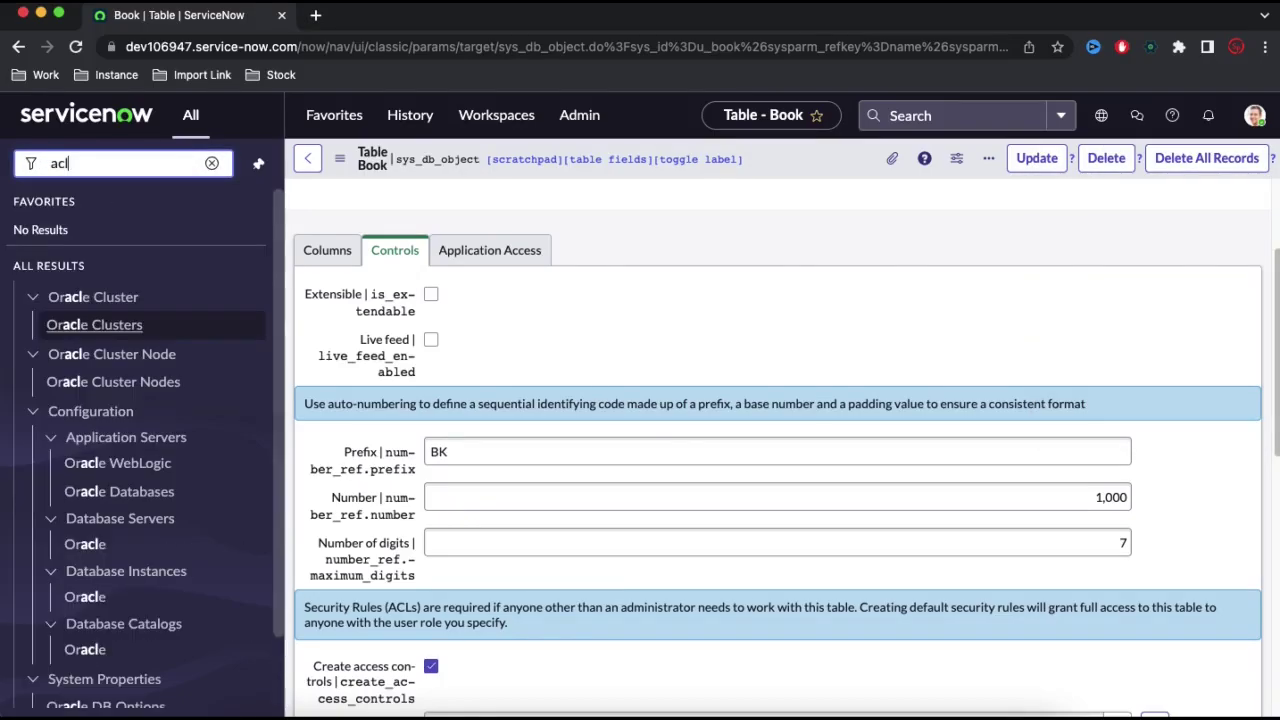
scroll(125, 486, "down", 2)
left_click(137, 688)
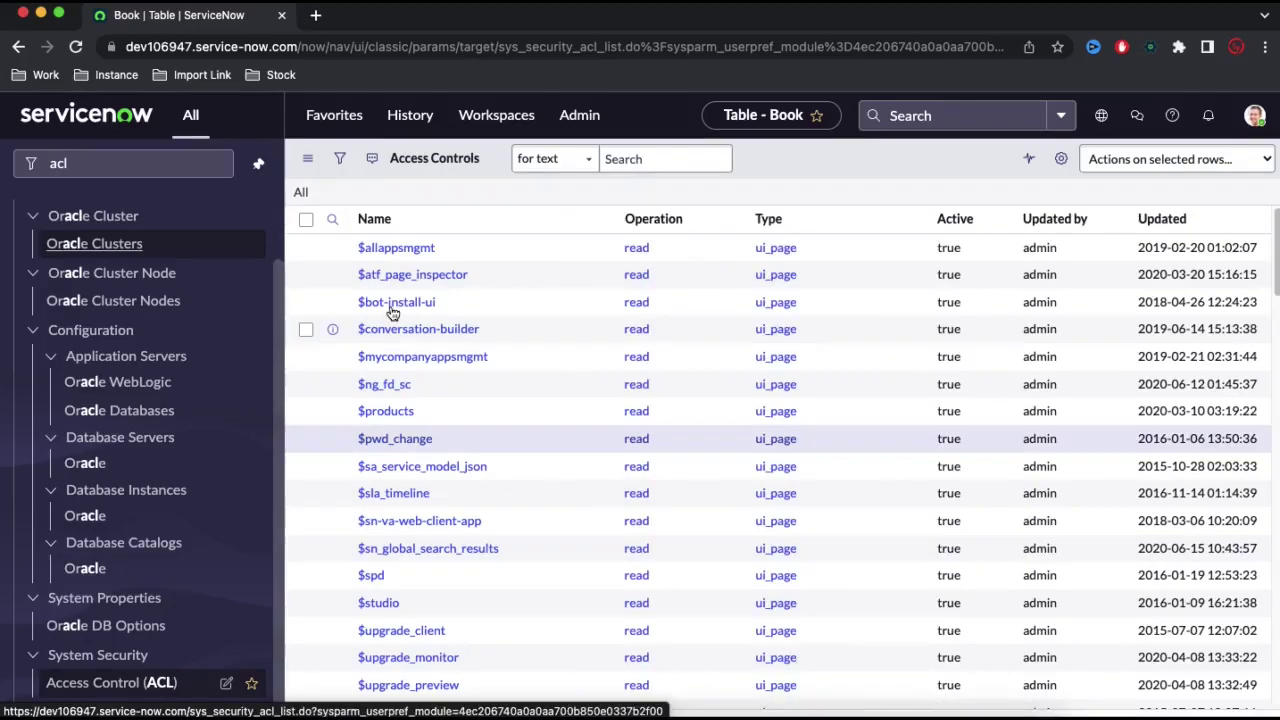
- Filter the Access Controls list to names starting with "u_book"
left_click(417, 262)
type("u_bbo")
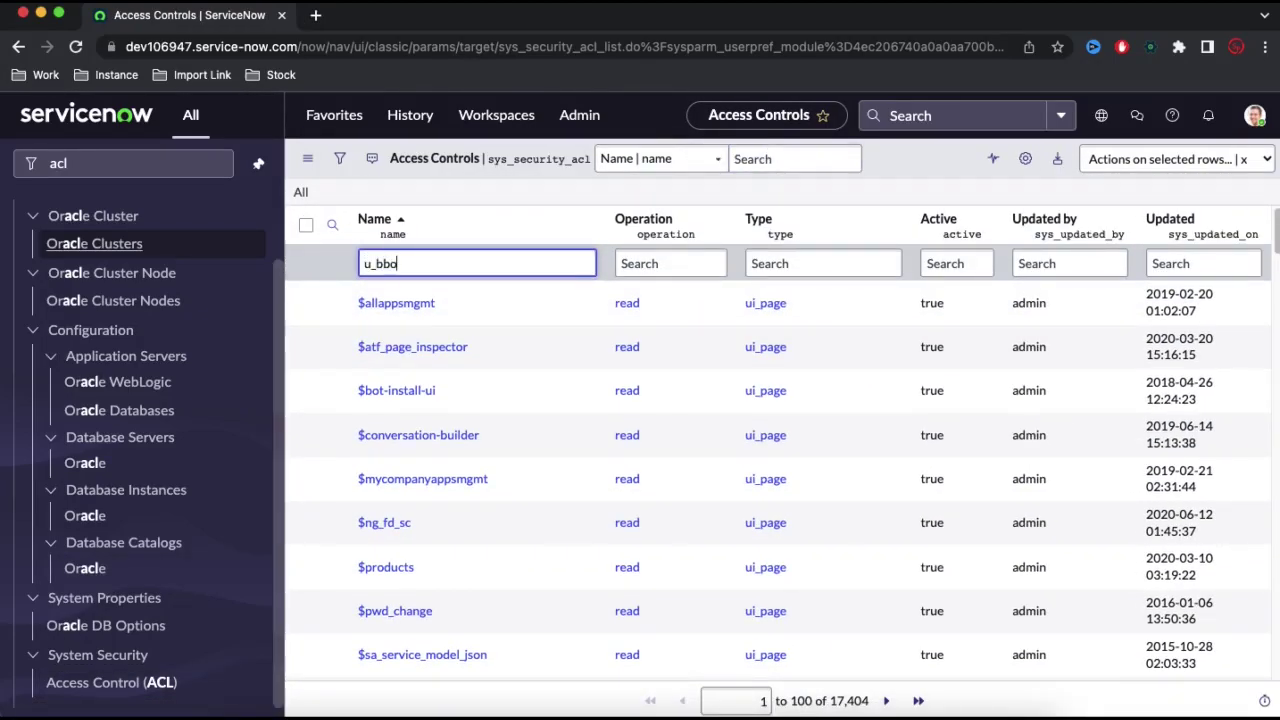
key("BackSpace")
key("BackSpace")
type("ook")
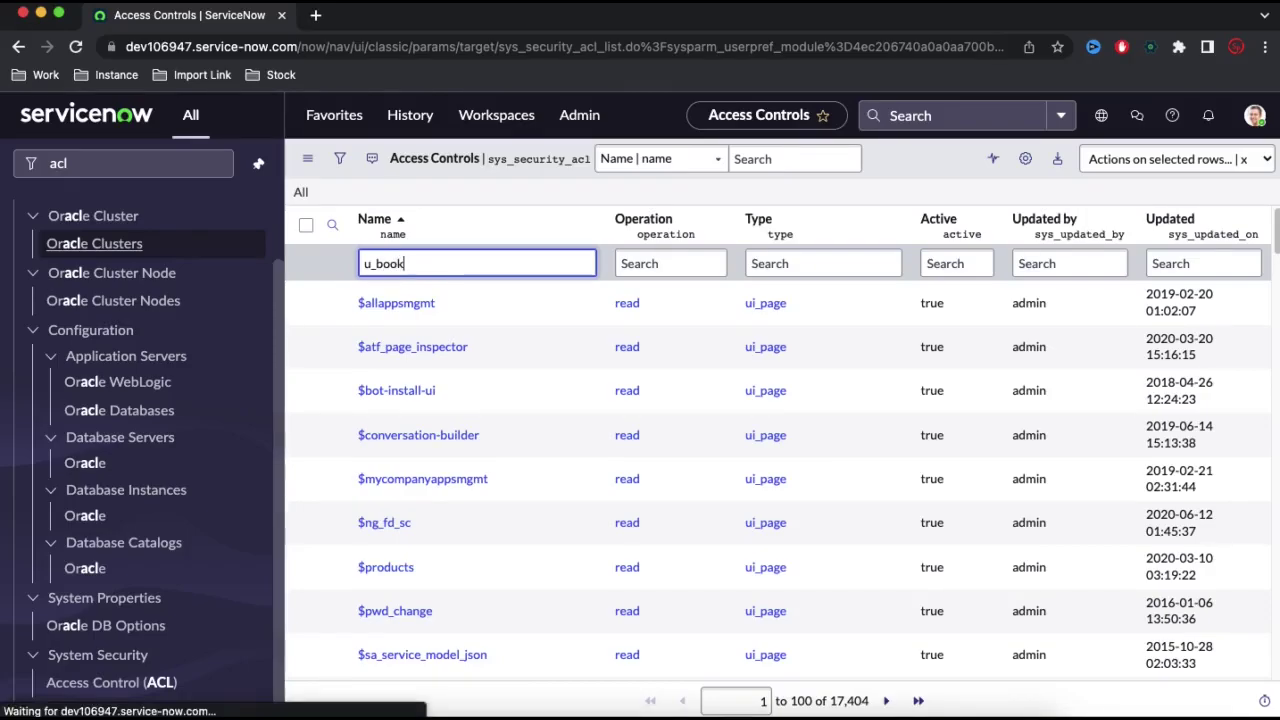
key("Return")
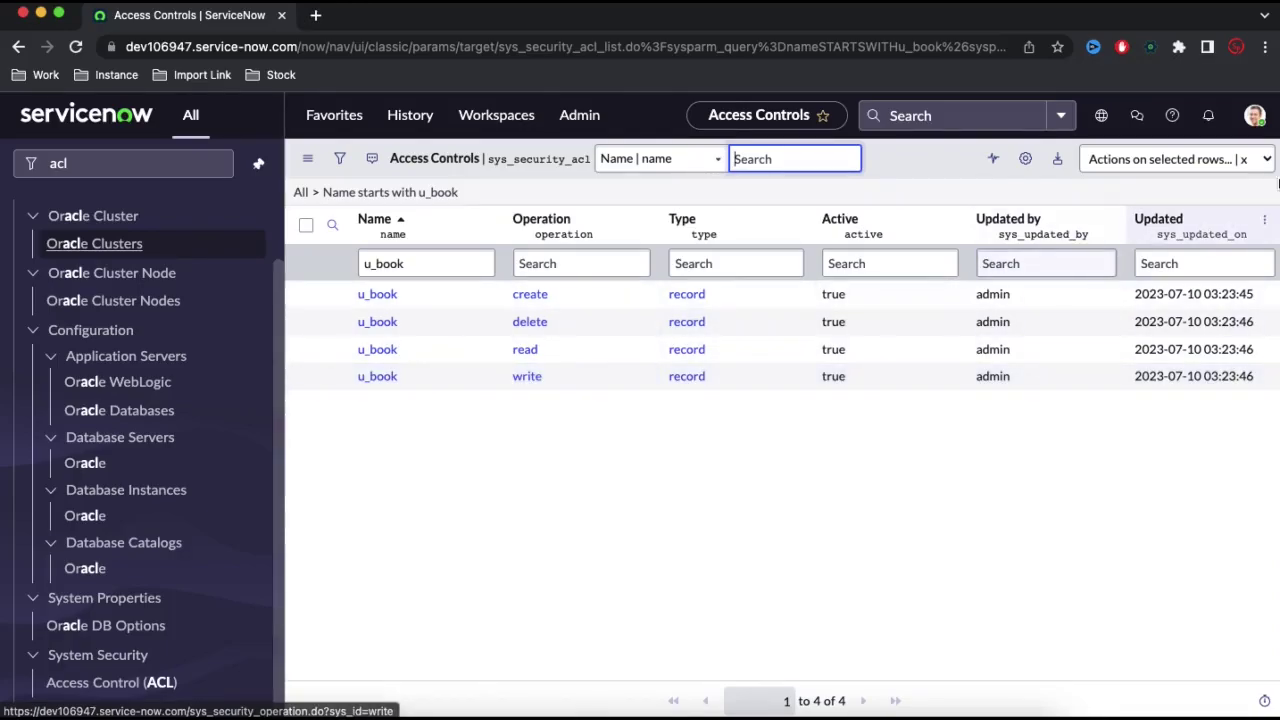
left_click(1255, 122)
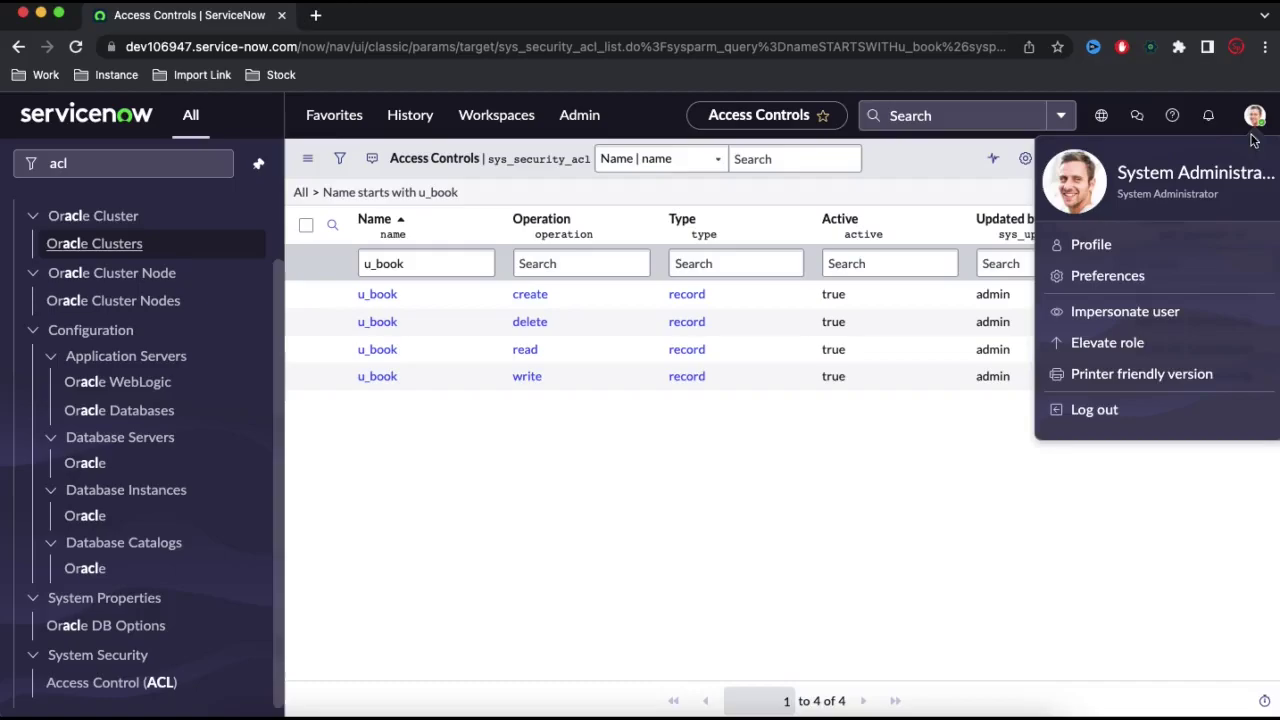
left_click(1122, 346)
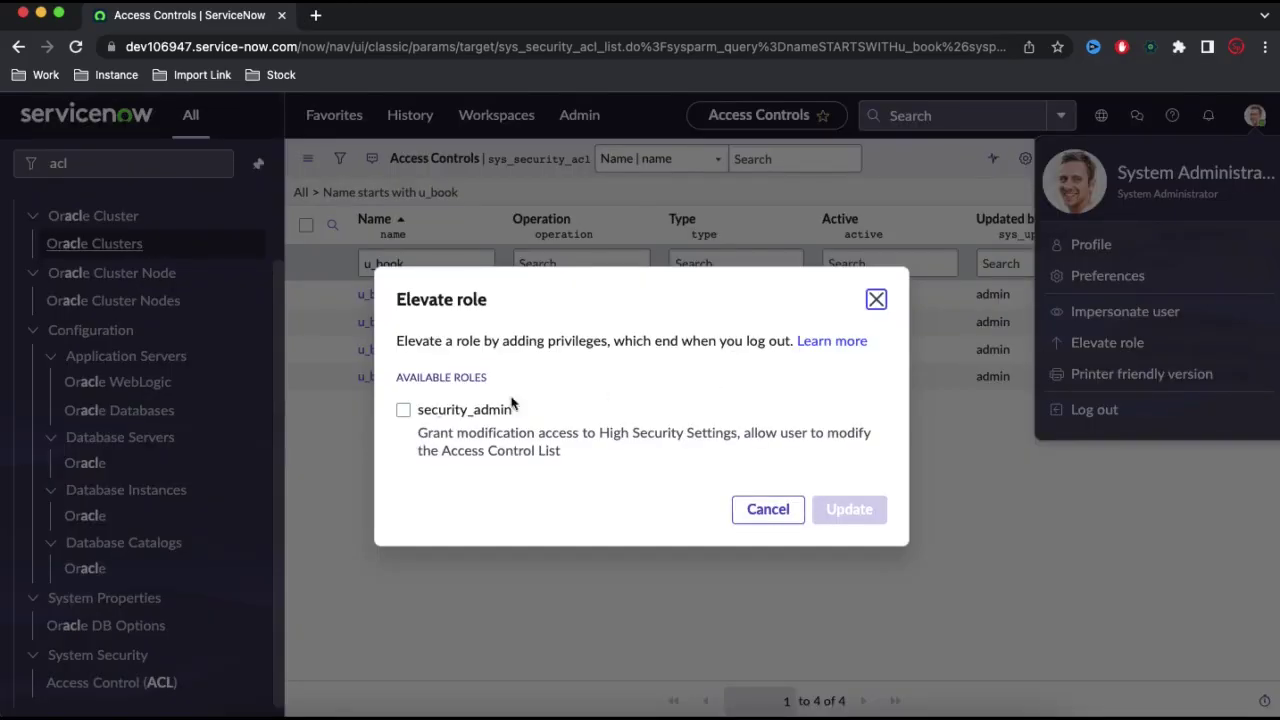
left_click(403, 410)
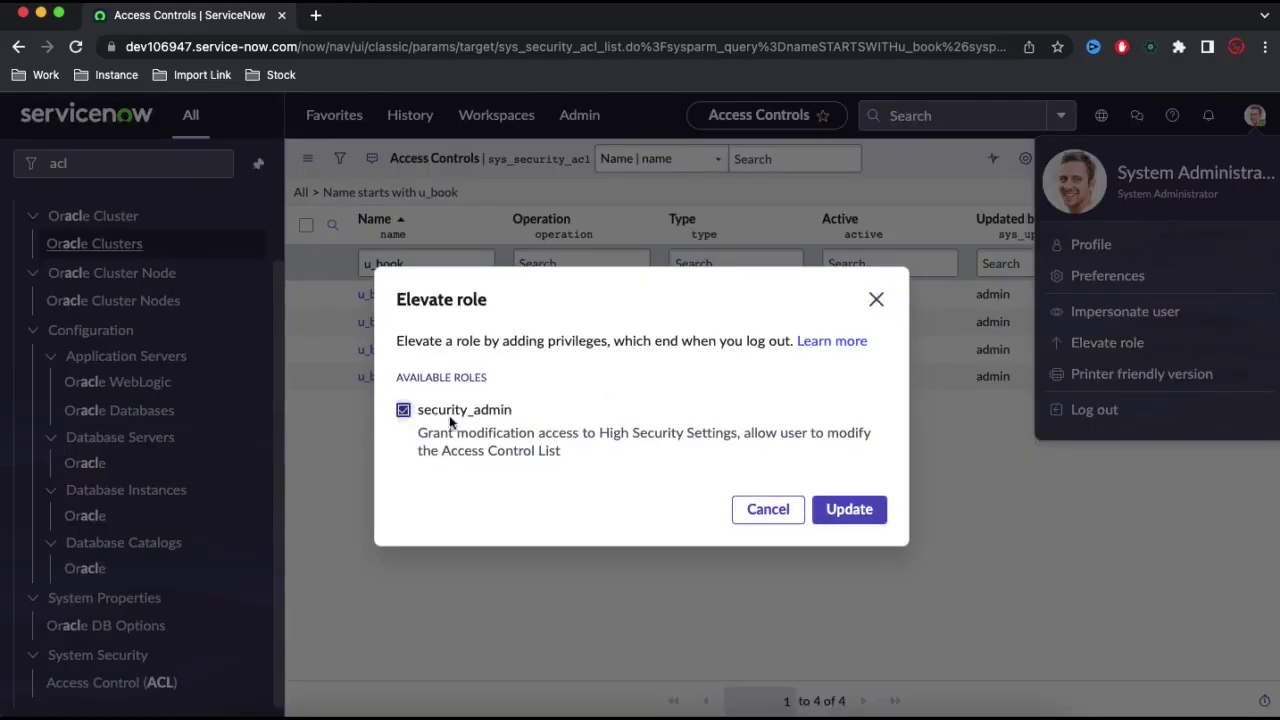
left_click(797, 513)
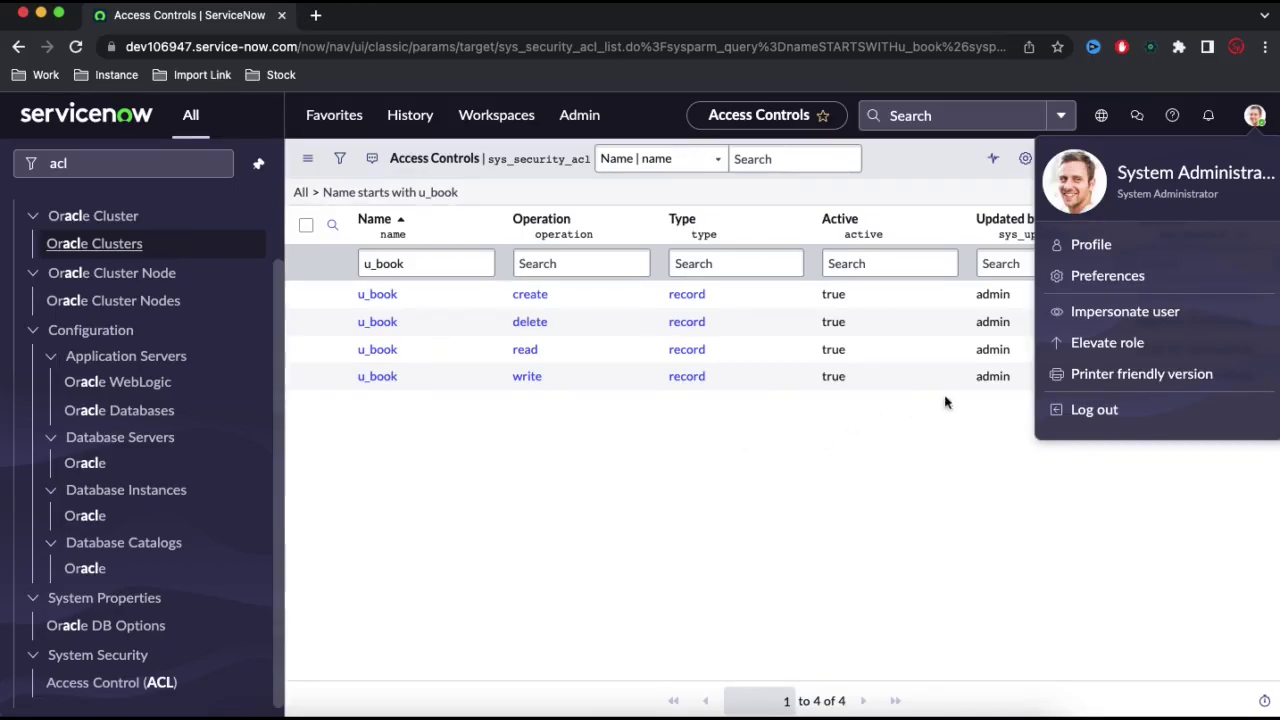
- Elevate the current session's privileges with the security_admin role
left_click(1096, 352)
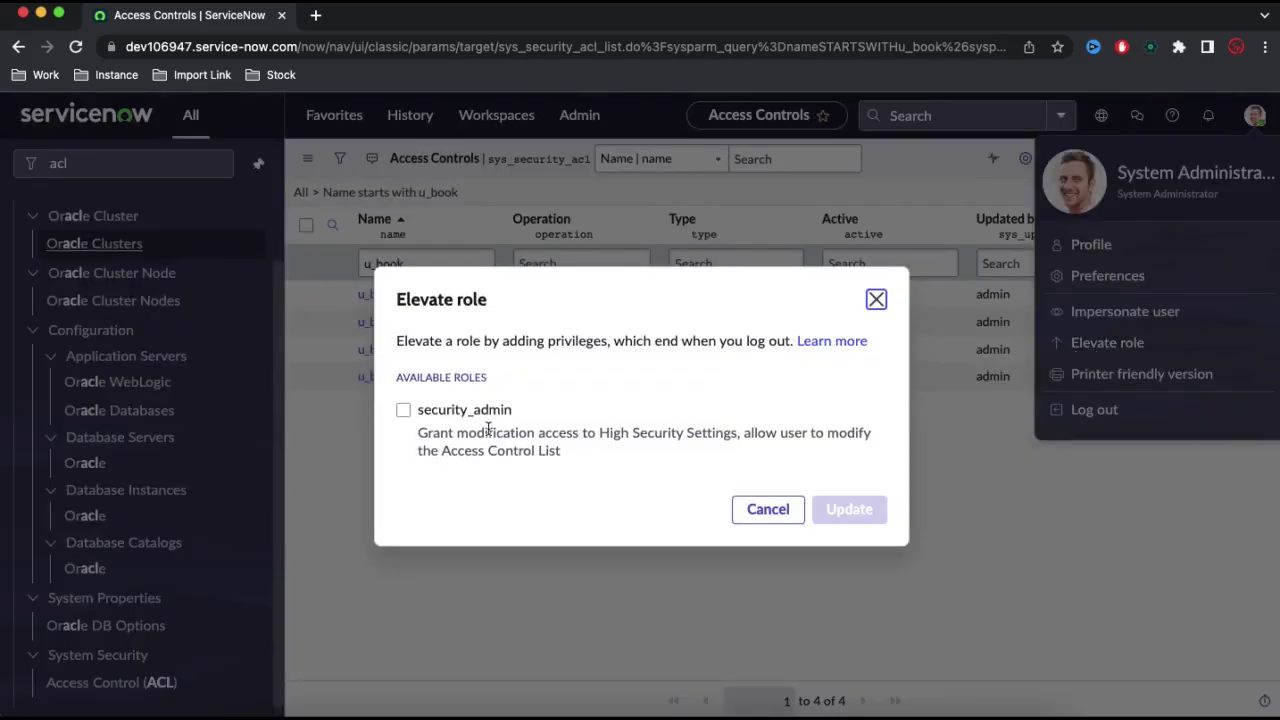
left_click(403, 412)
left_click(850, 510)
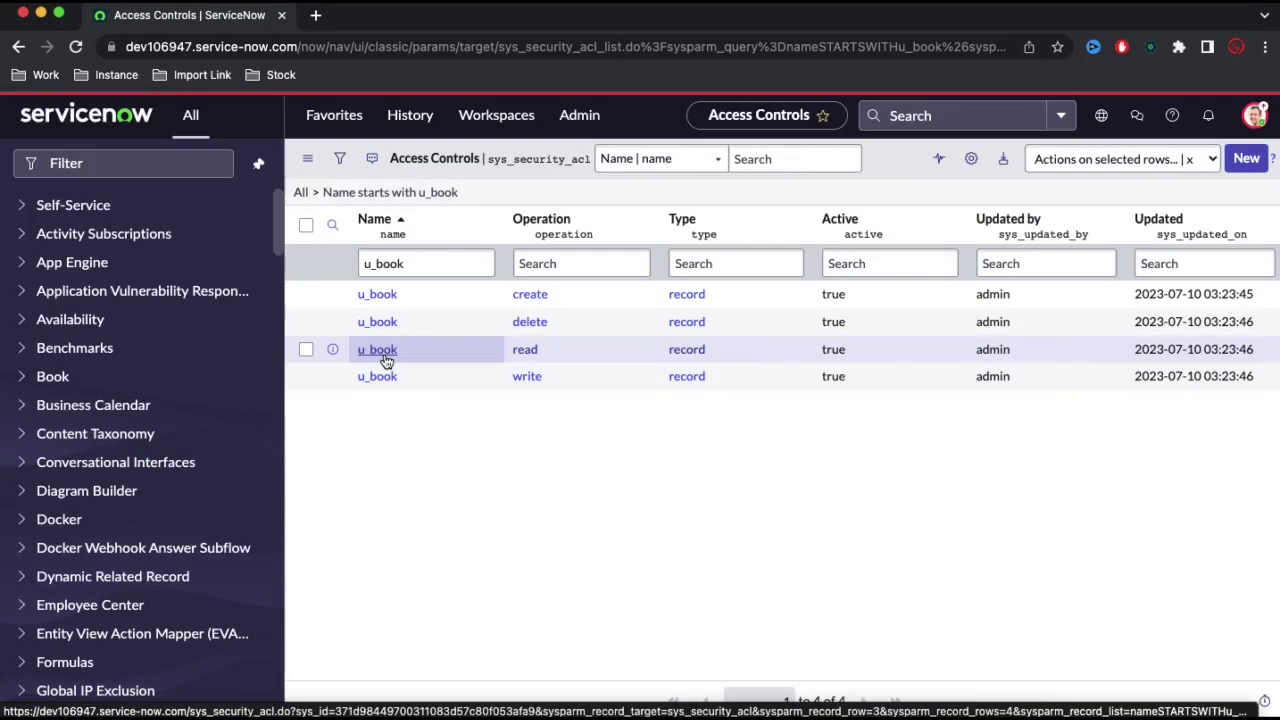
- Open the u_book access control for the read operation in a new browser tab and examine its fields, conditions and required role
left_click(381, 355, "super")
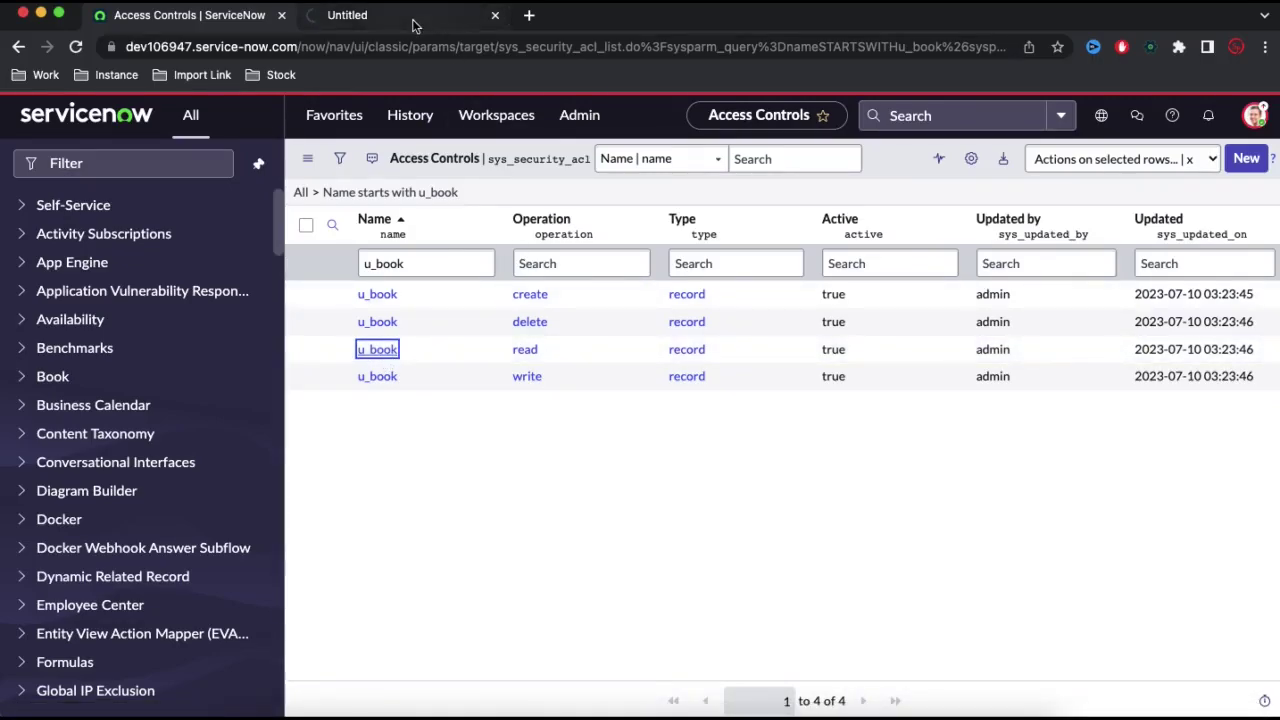
left_click(415, 25)
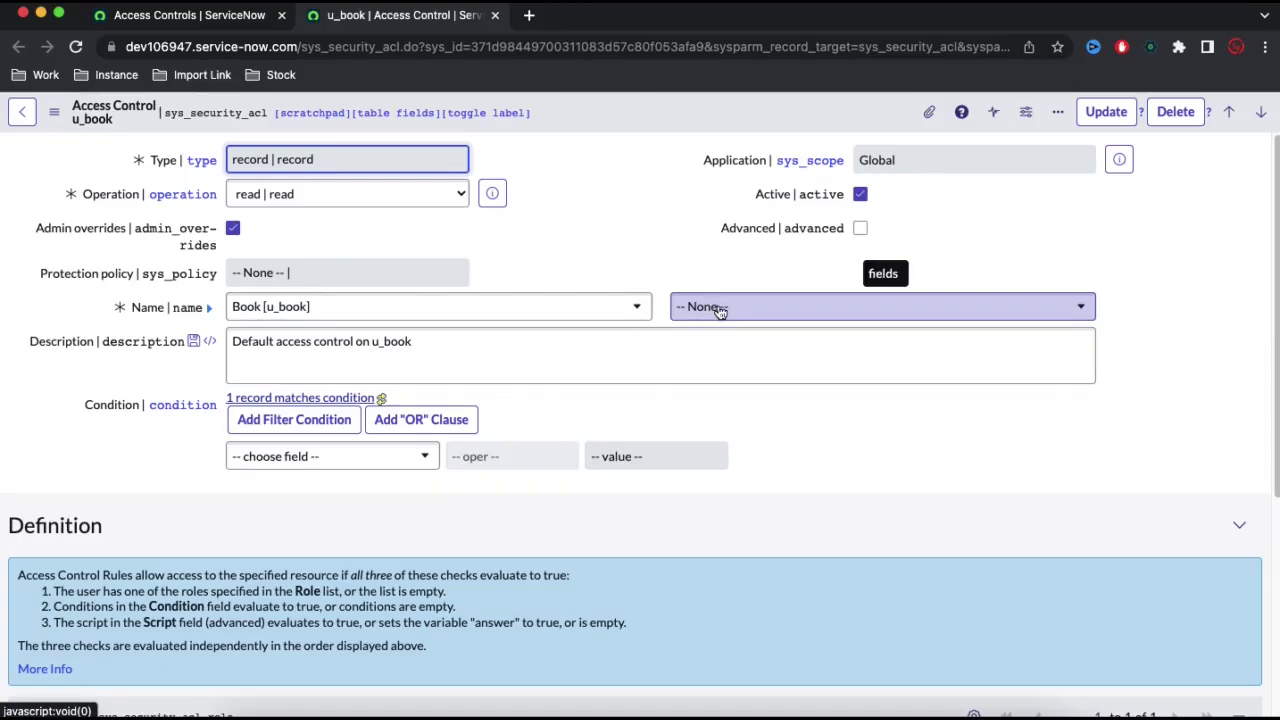
scroll(667, 467, "down", 3)
scroll(667, 467, "up", 3)
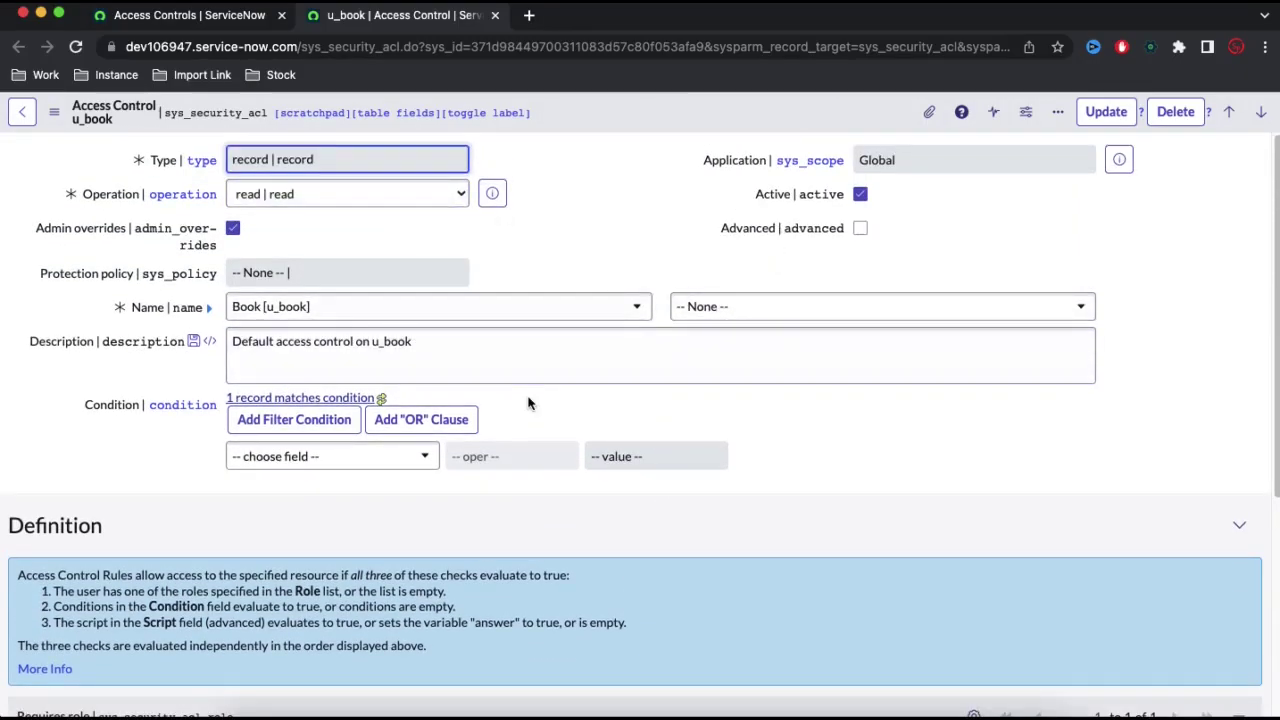
scroll(517, 396, "down", 3)
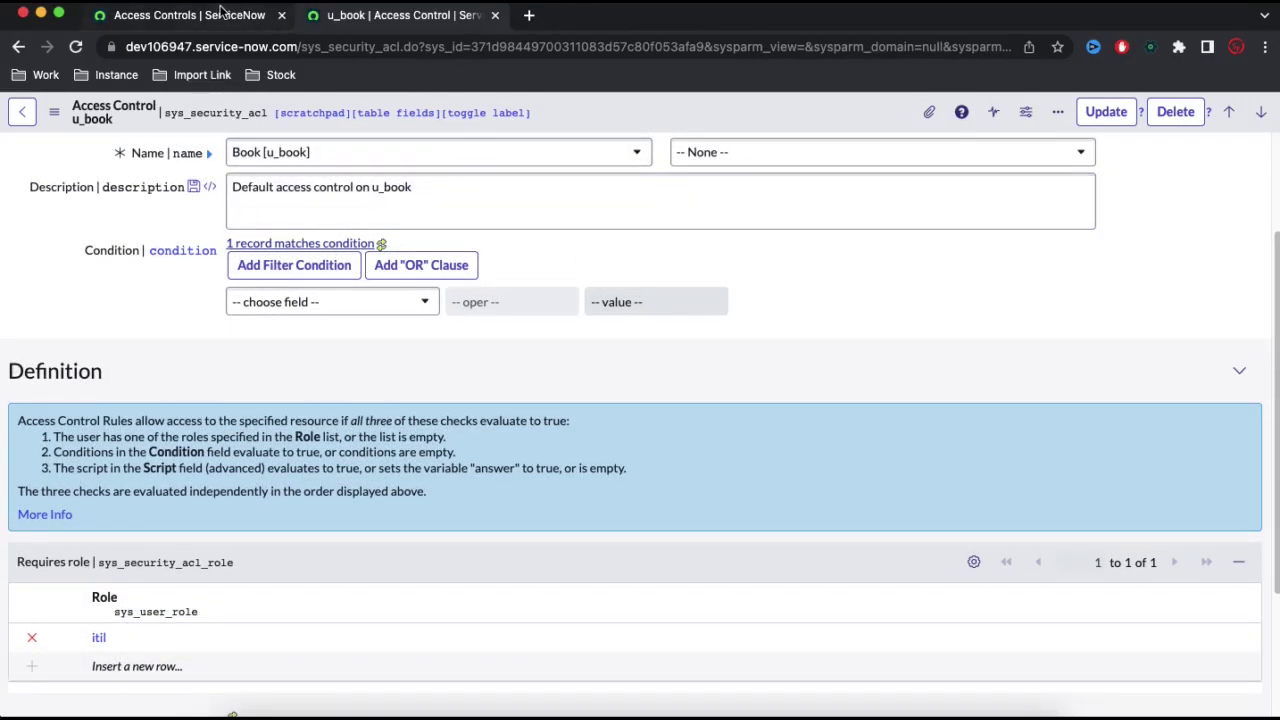
left_click(223, 20)
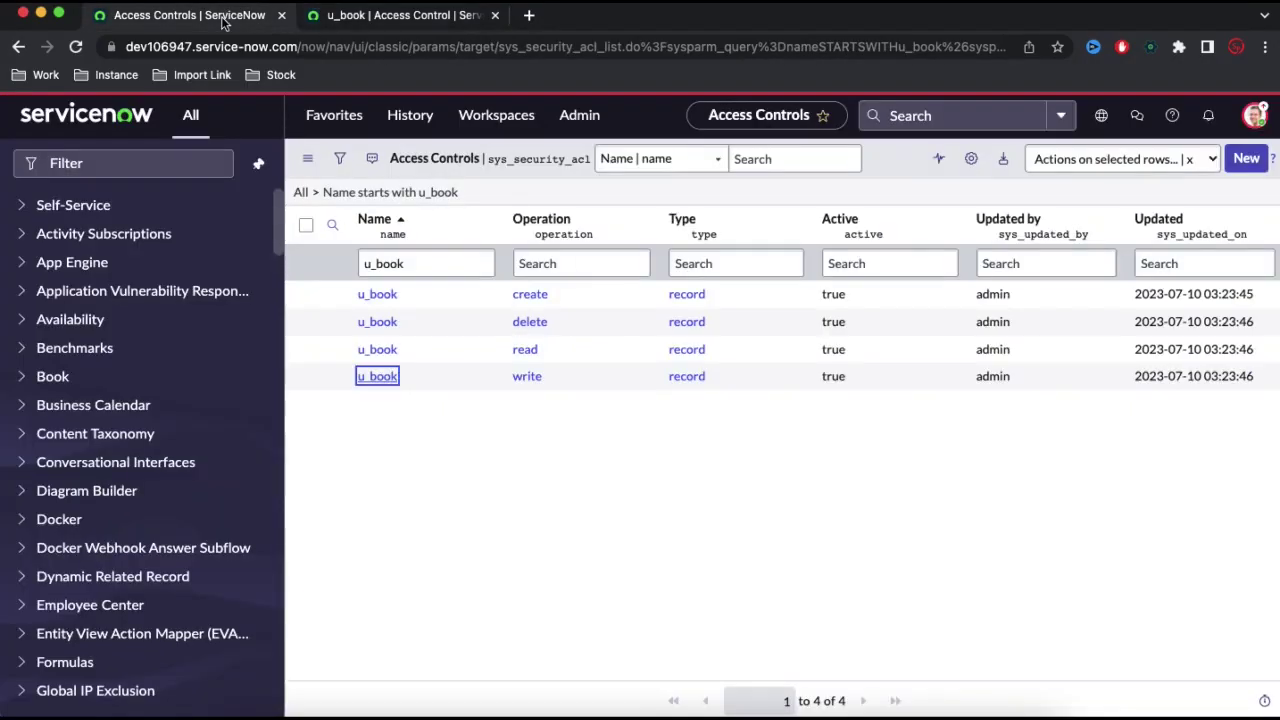
left_click(368, 15)
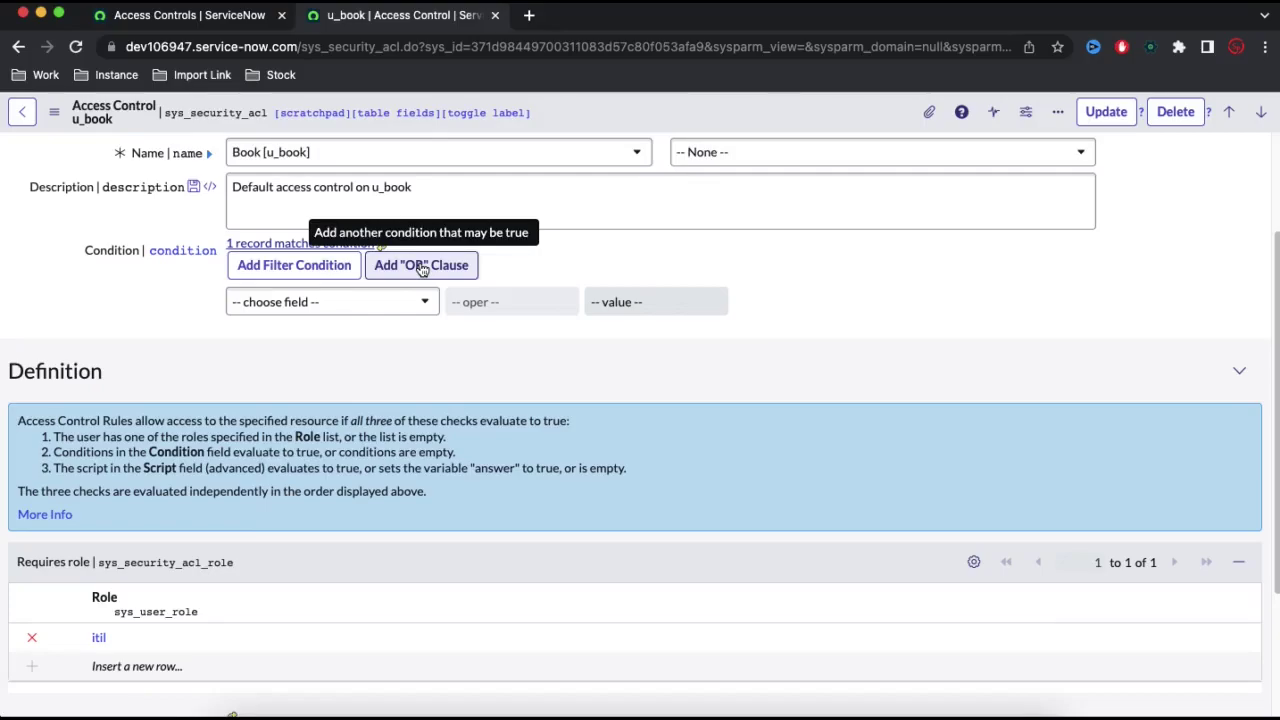
scroll(466, 400, "up", 2)
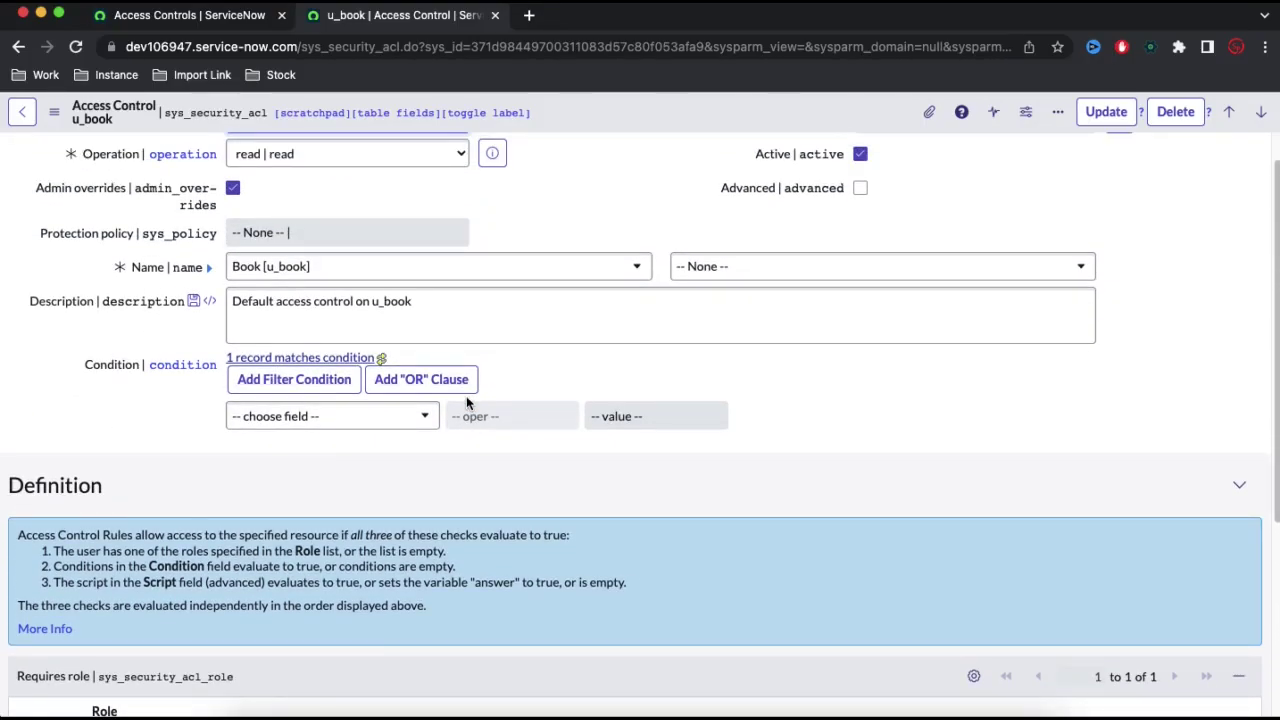
- From the Access Controls list's browser tab, search the navigator for "roles" and open the Roles list in a new tab
left_click(220, 15)
left_click(124, 162)
type("roles")
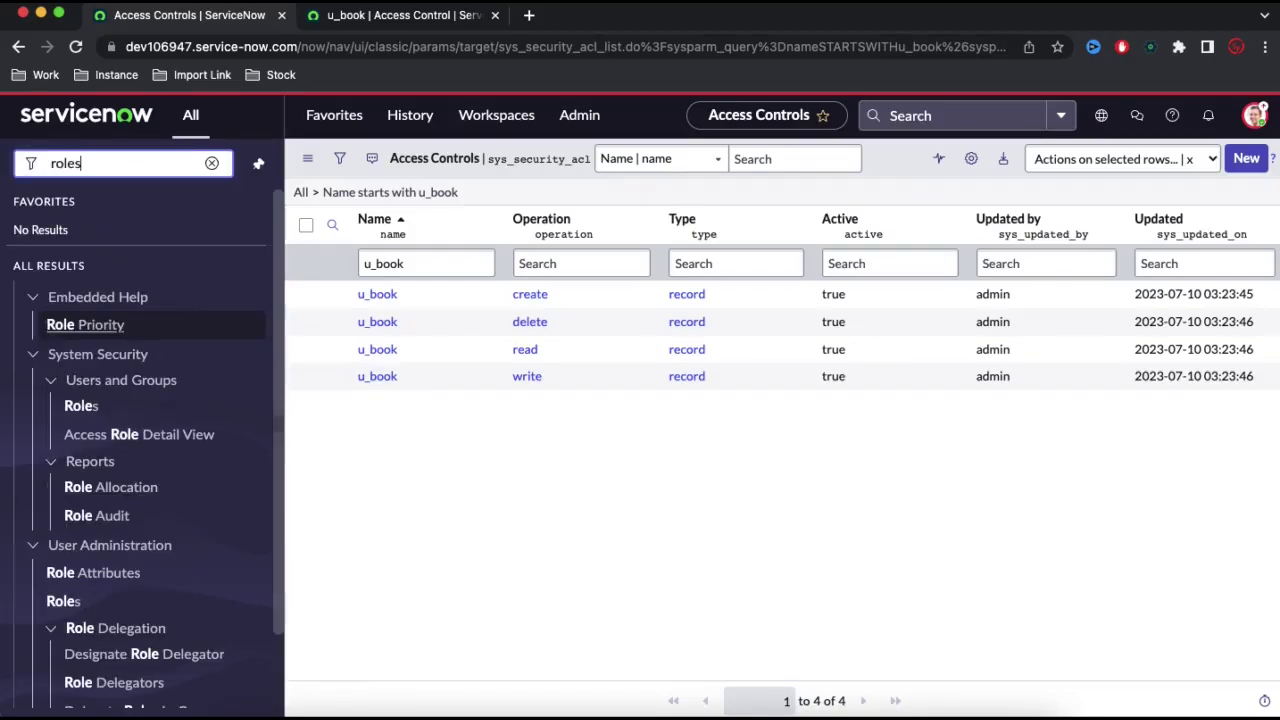
left_click(63, 406, "super")
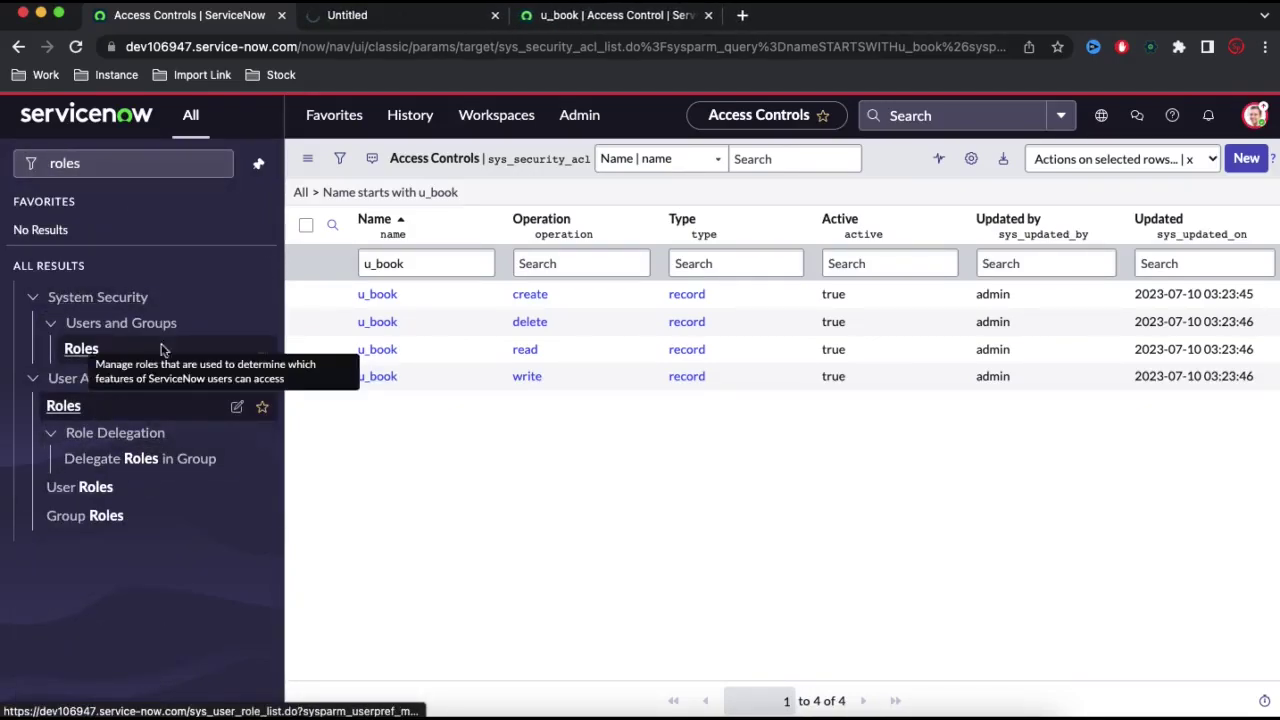
left_click(388, 18)
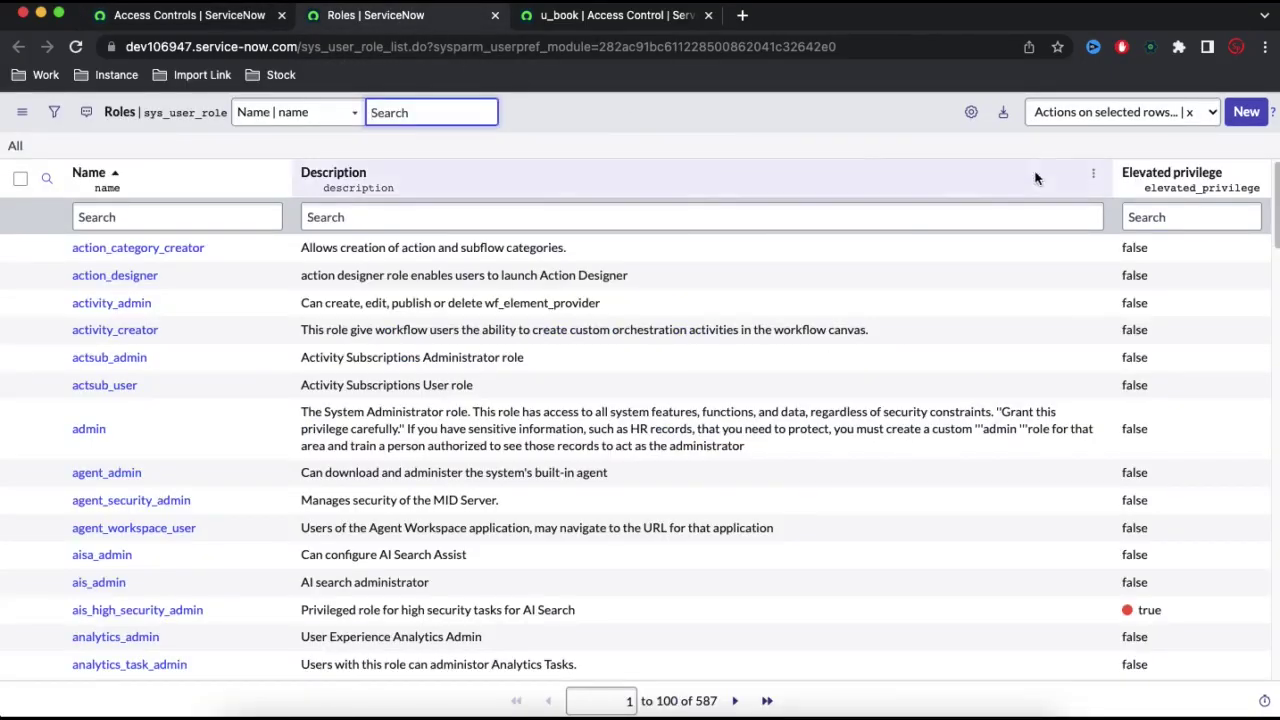
- Create a new role named "Book" and save it, staying on its record
left_click(1240, 116)
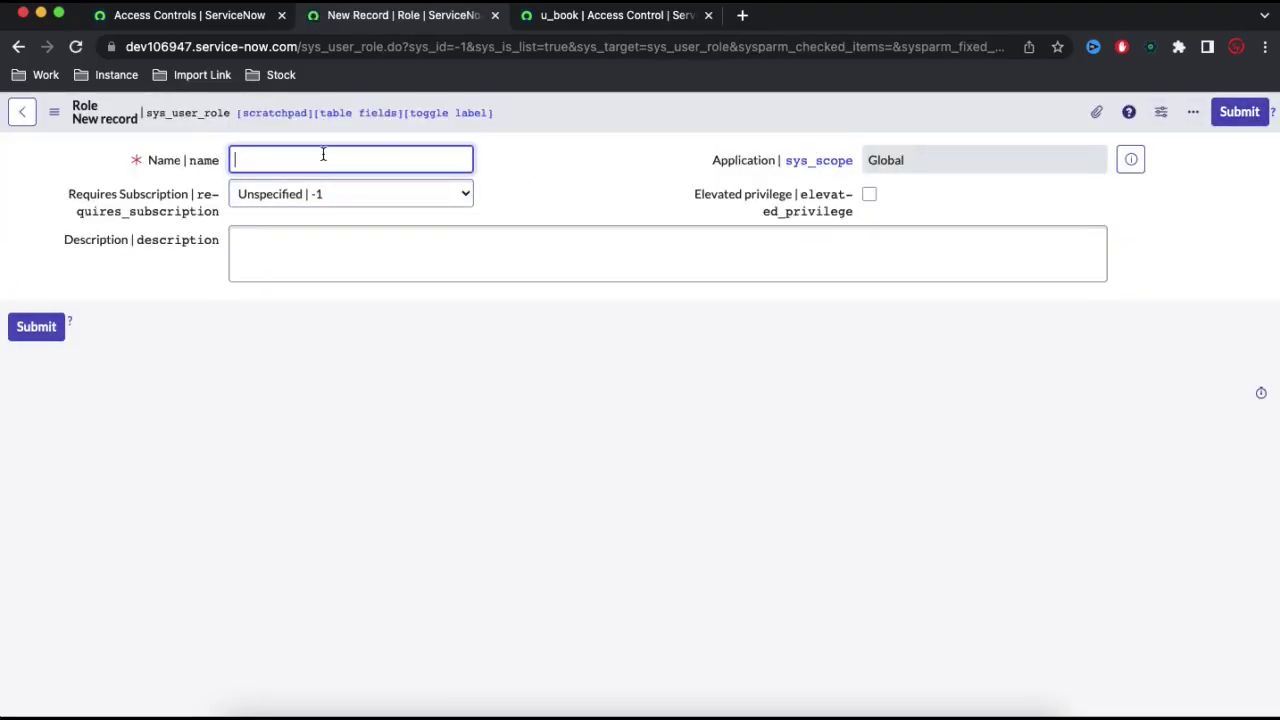
right_click(595, 100)
left_click(604, 109)
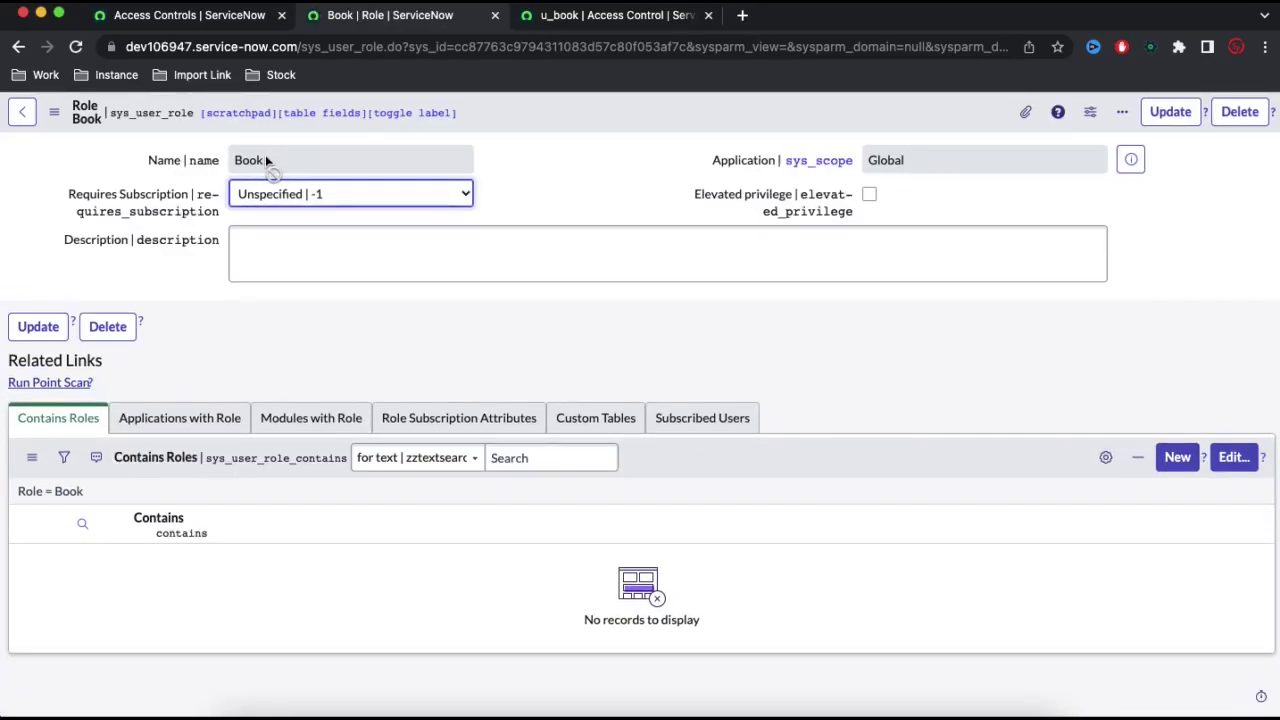
double_click(265, 158)
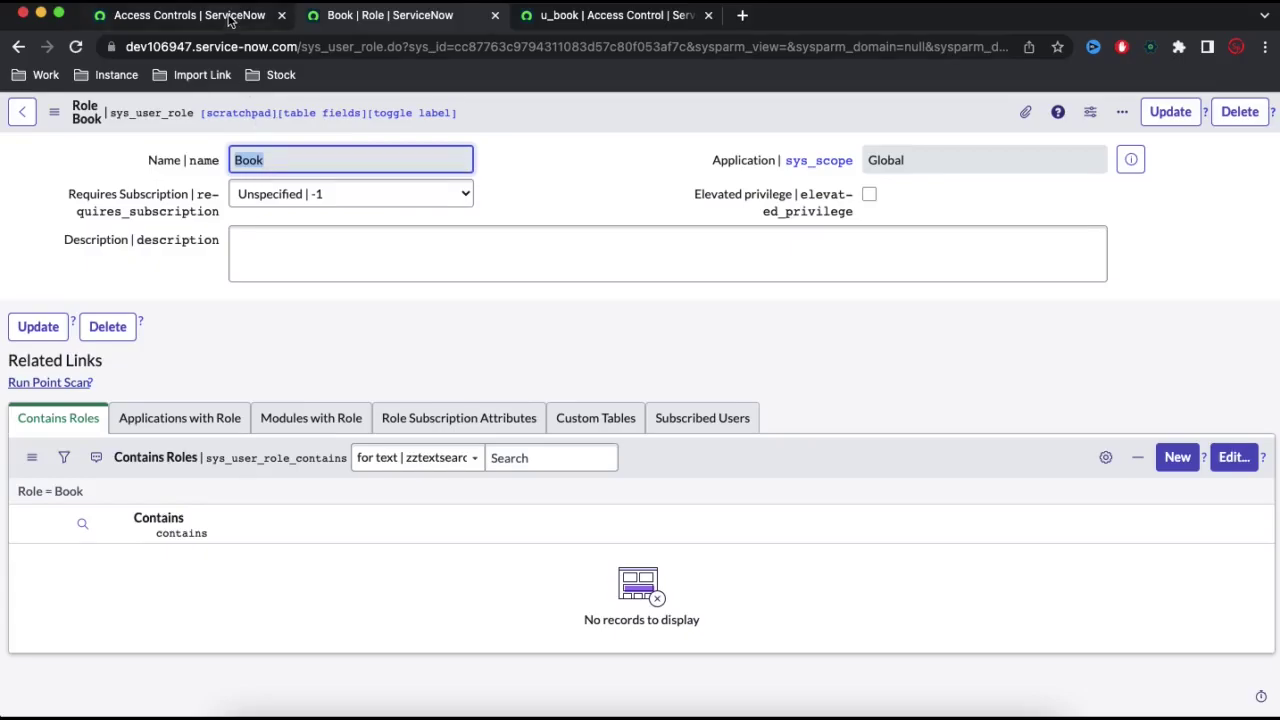
- Return to the Access Controls list's browser tab and open the user table's list with the navigator entry "sys_user.LIST"
left_click(232, 18)
key("super+a")
type("s")
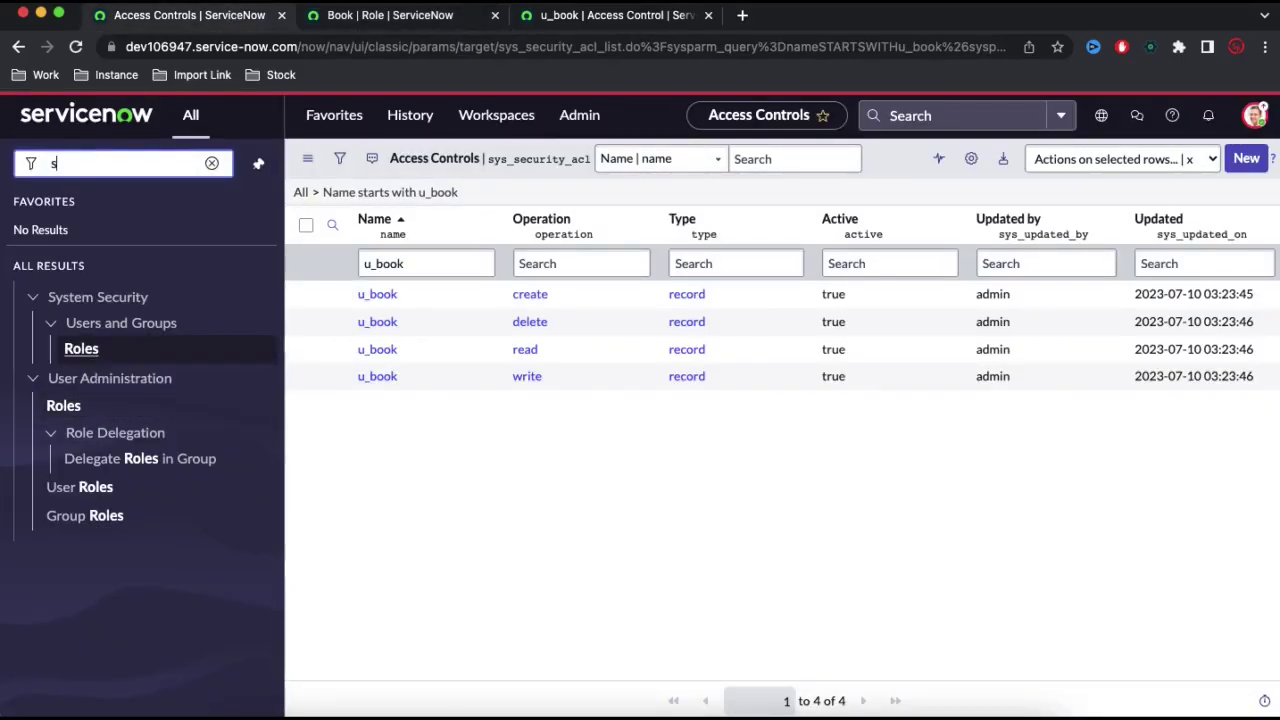
type("ys_us")
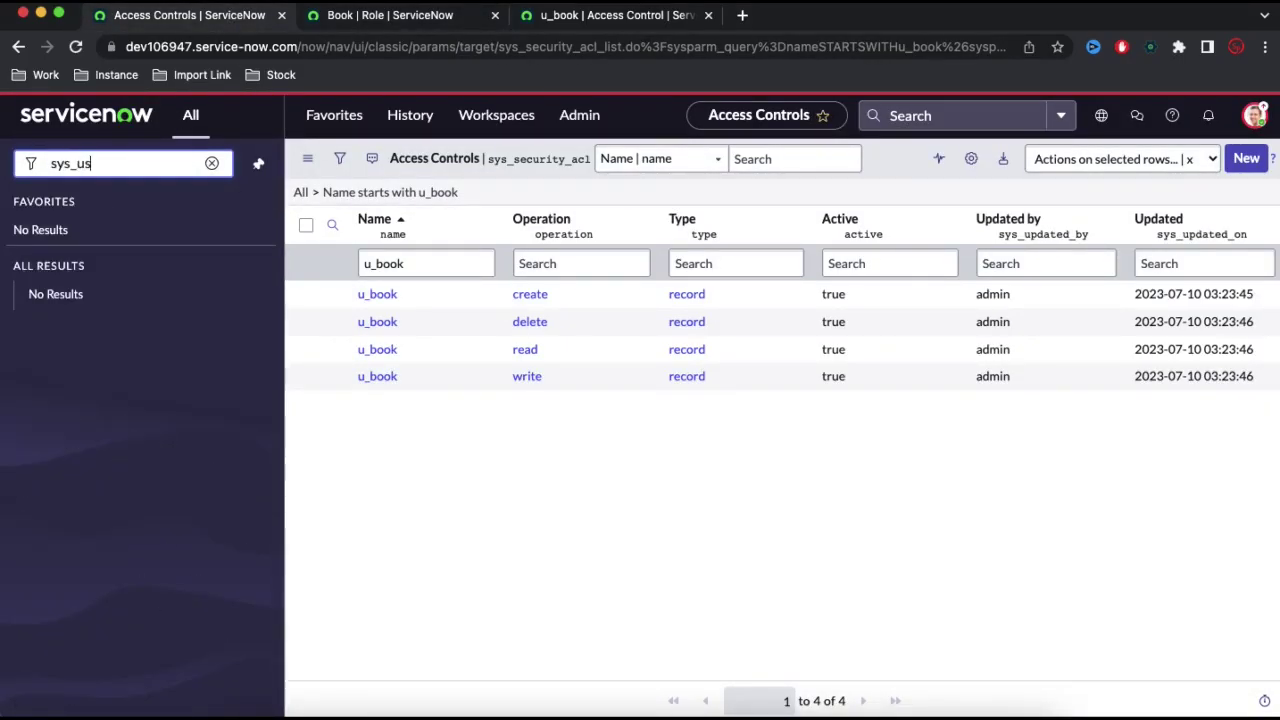
type("er.LIST")
key("Return")
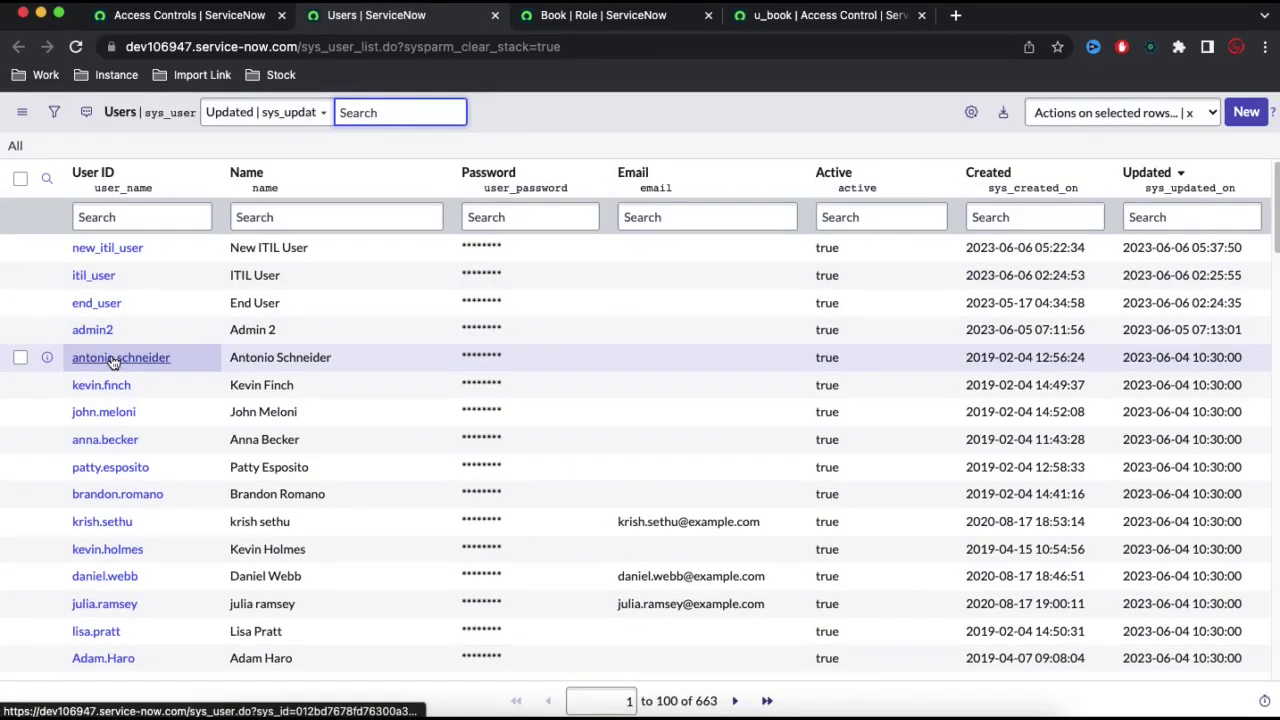
- Open the end_user record, add the Book role to its roles list and save the change
left_click(107, 306)
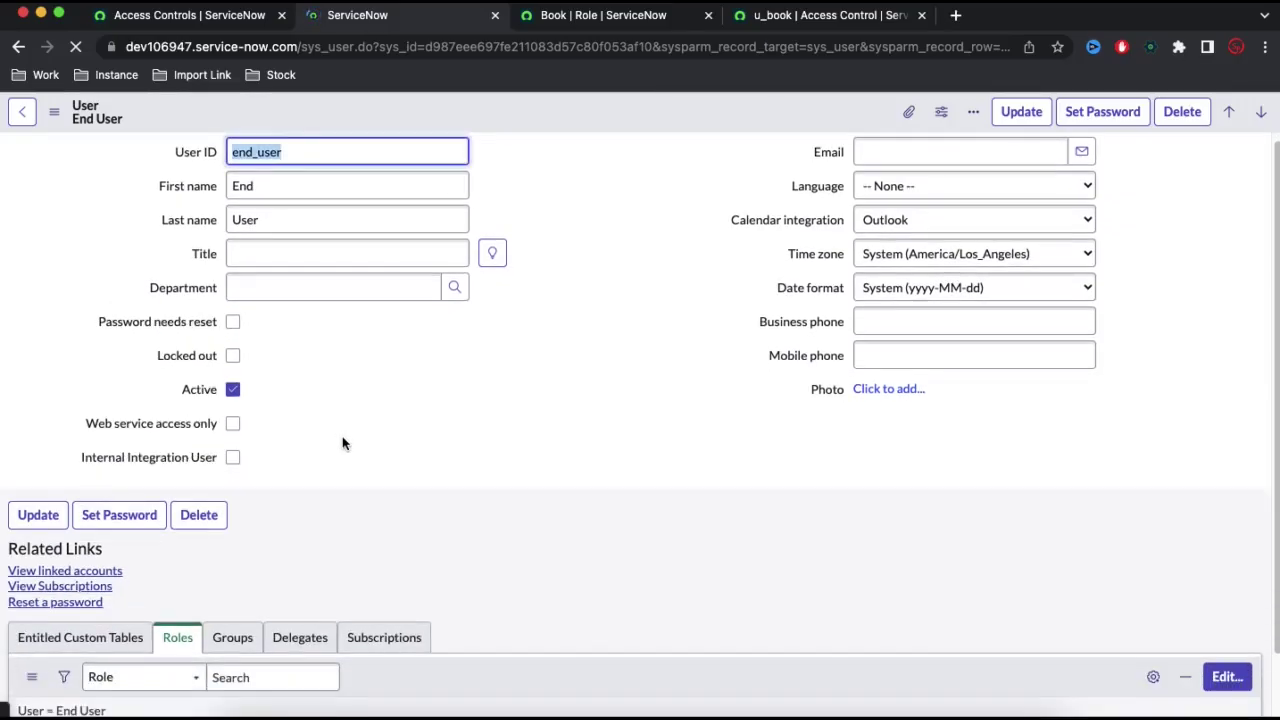
scroll(342, 435, "down", 3)
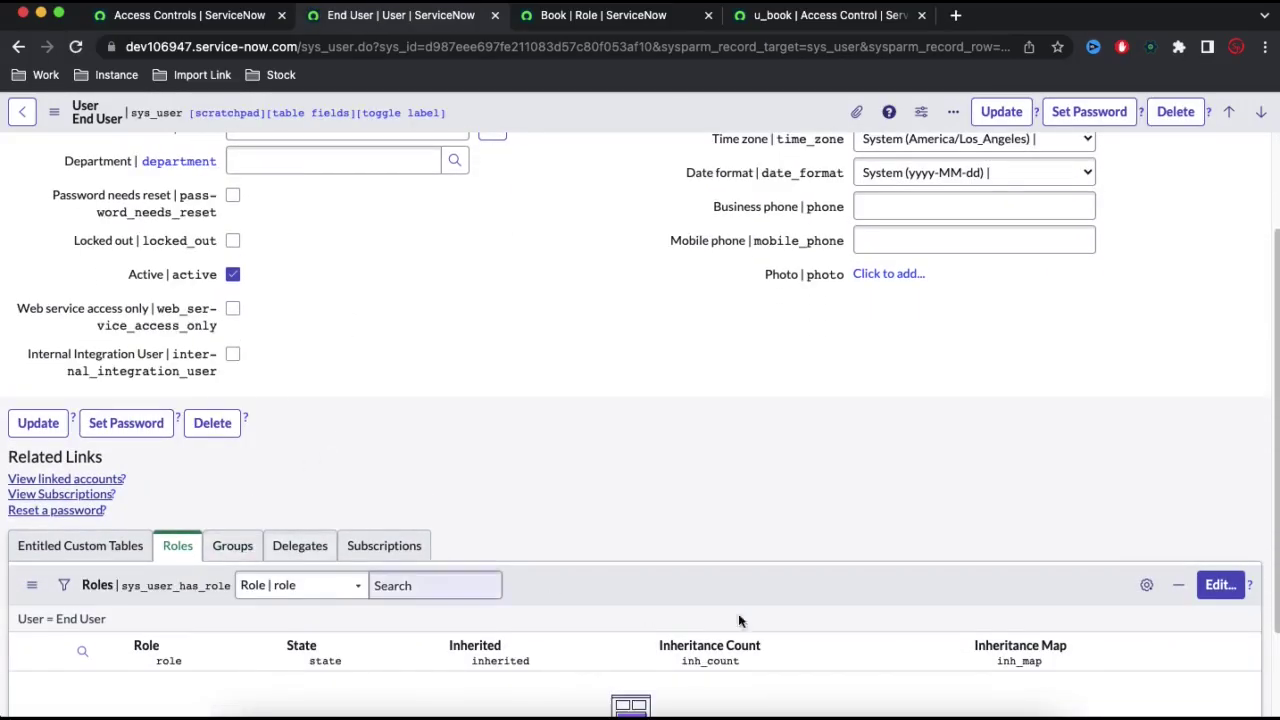
left_click(1228, 585)
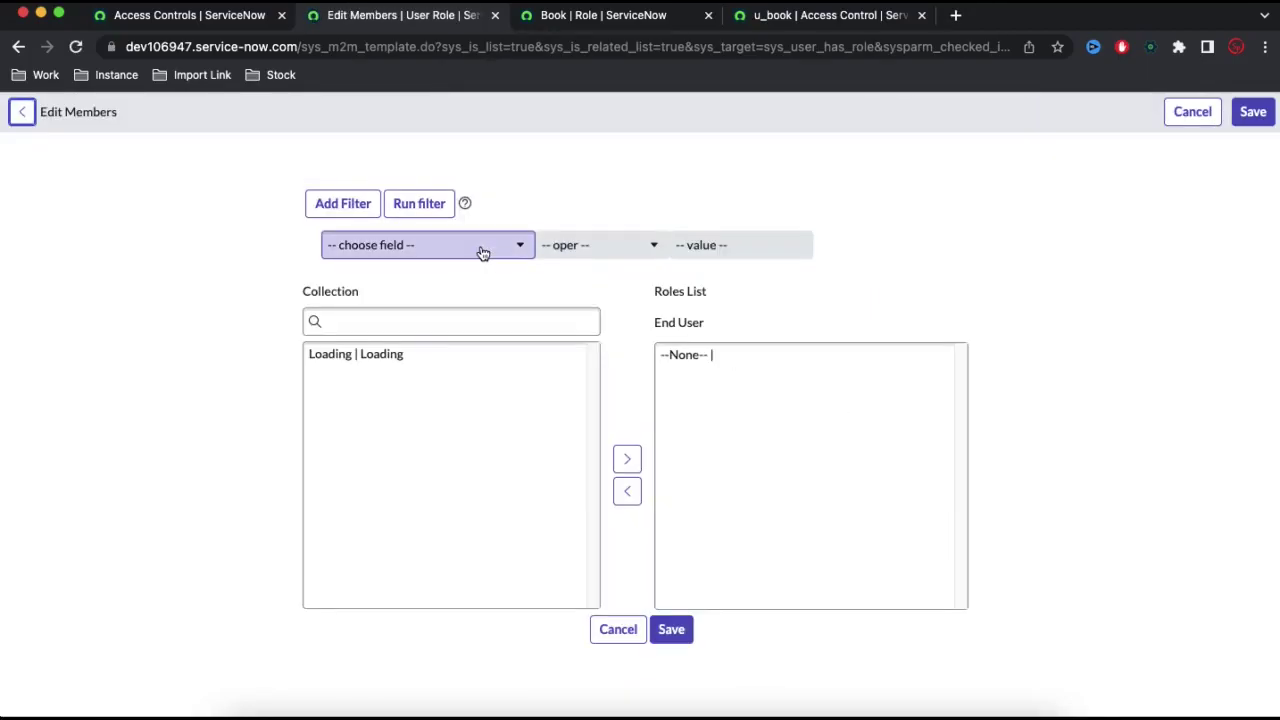
left_click(466, 322)
type("book")
left_click(354, 355)
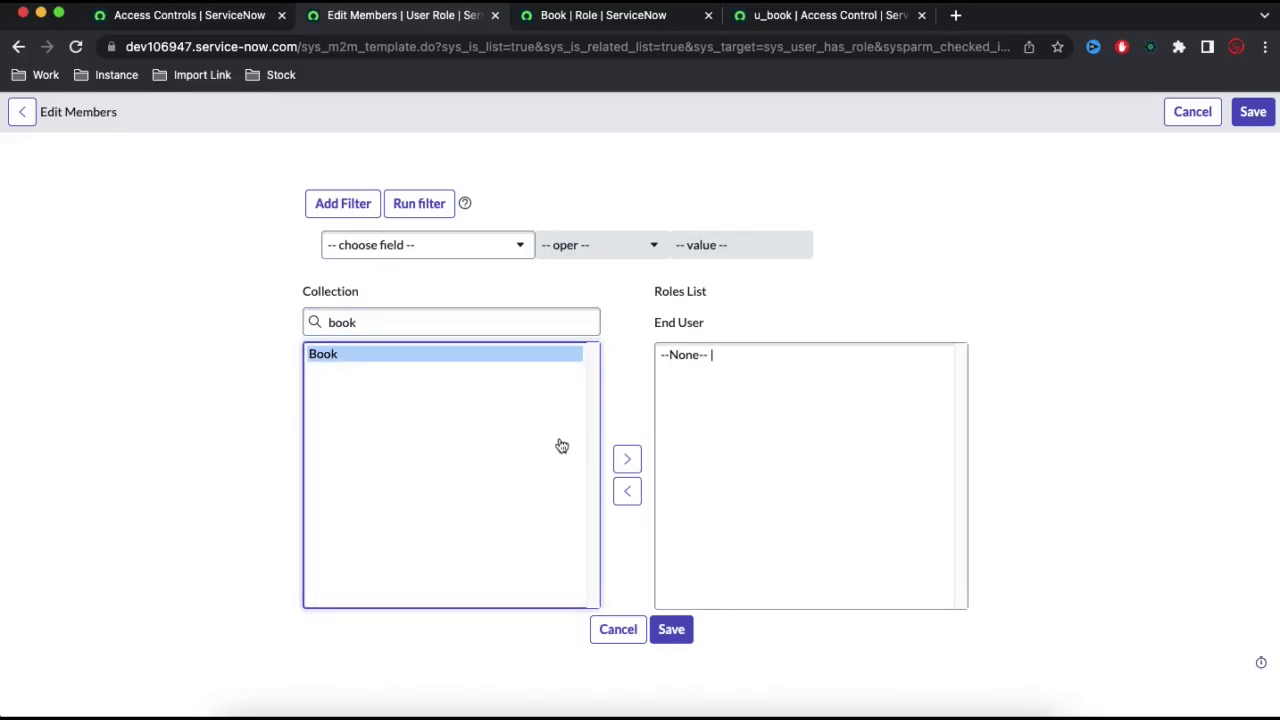
left_click(627, 459)
left_click(673, 632)
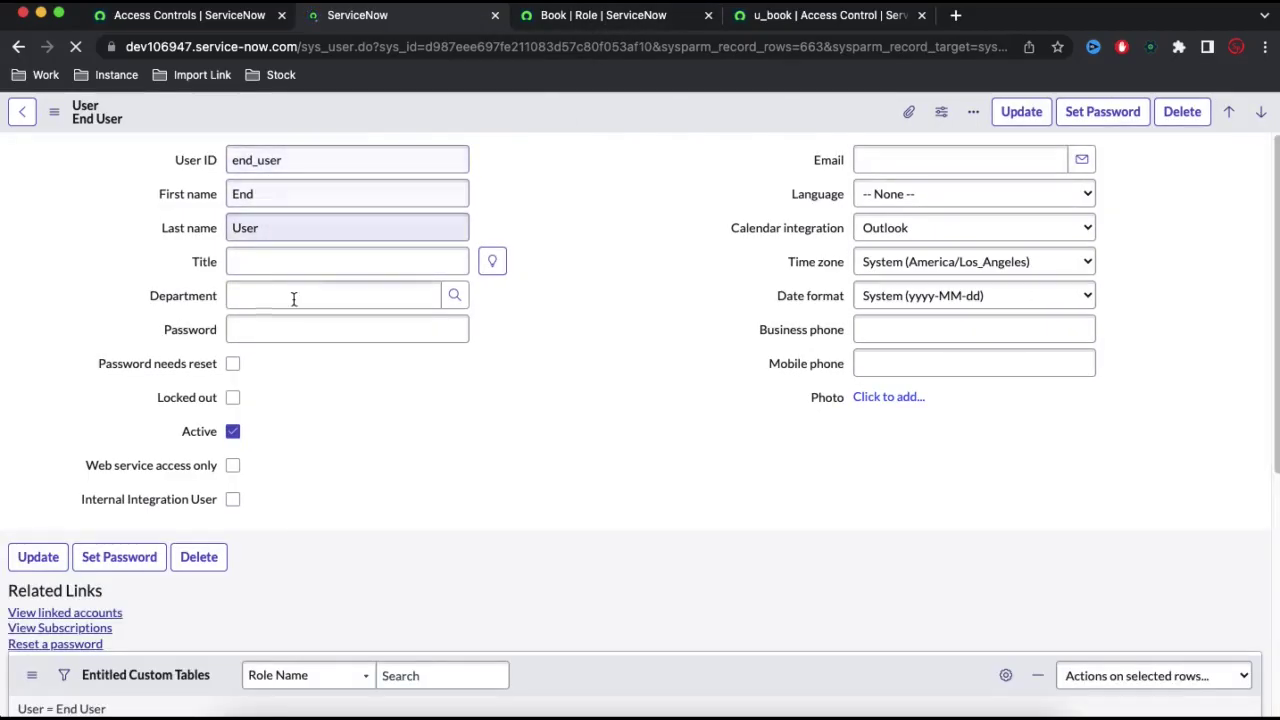
scroll(517, 429, "down", 5)
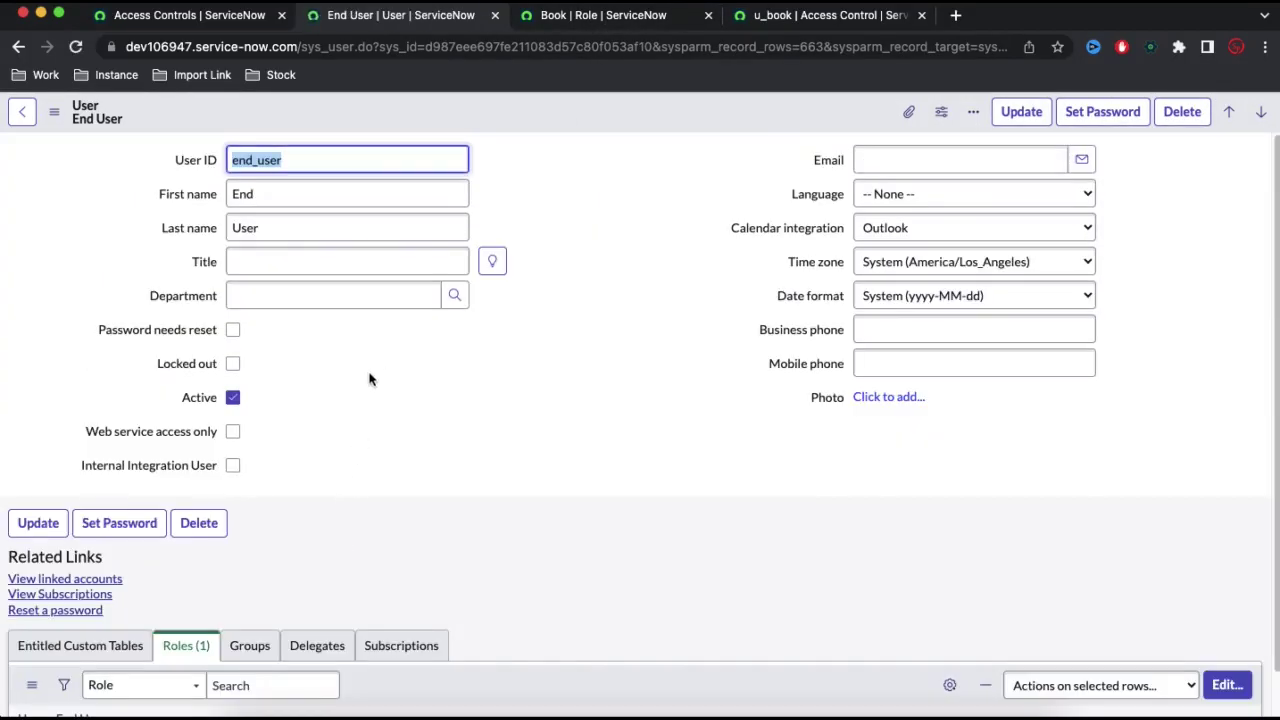
- Return to the u_book read access control's browser tab, add the Book role to its required roles and save the record
left_click(851, 15)
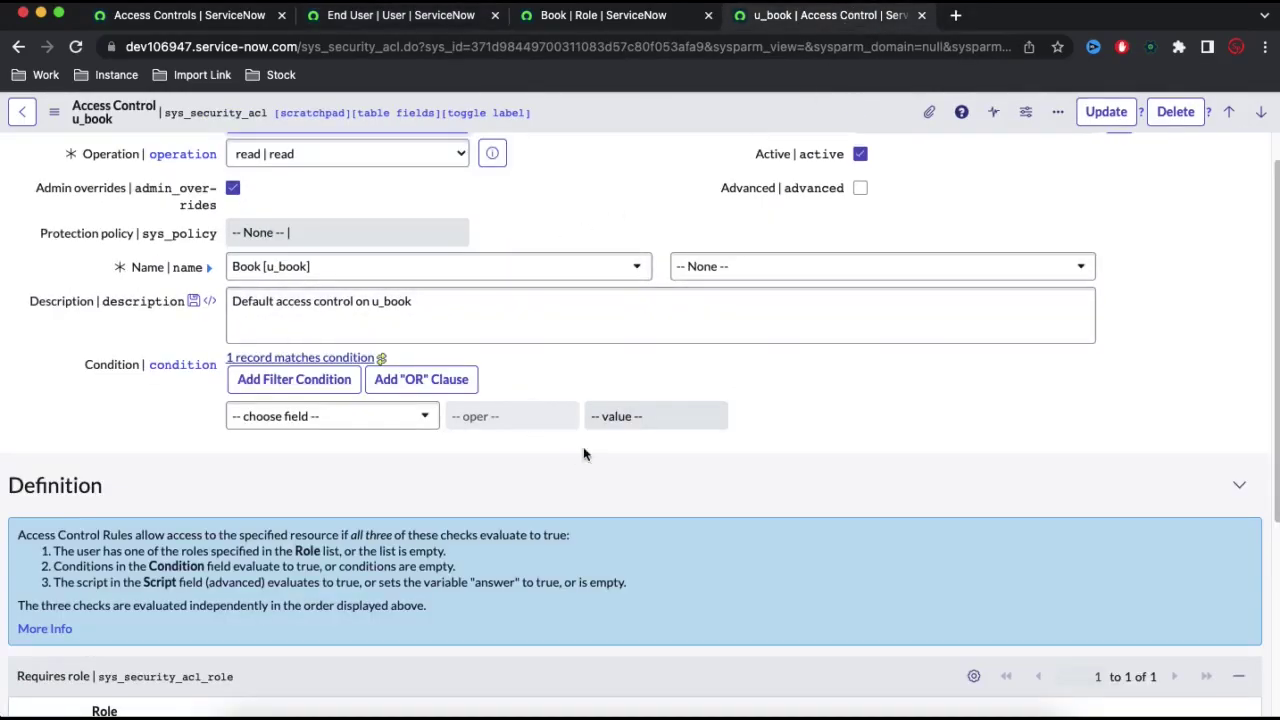
scroll(397, 432, "down", 3)
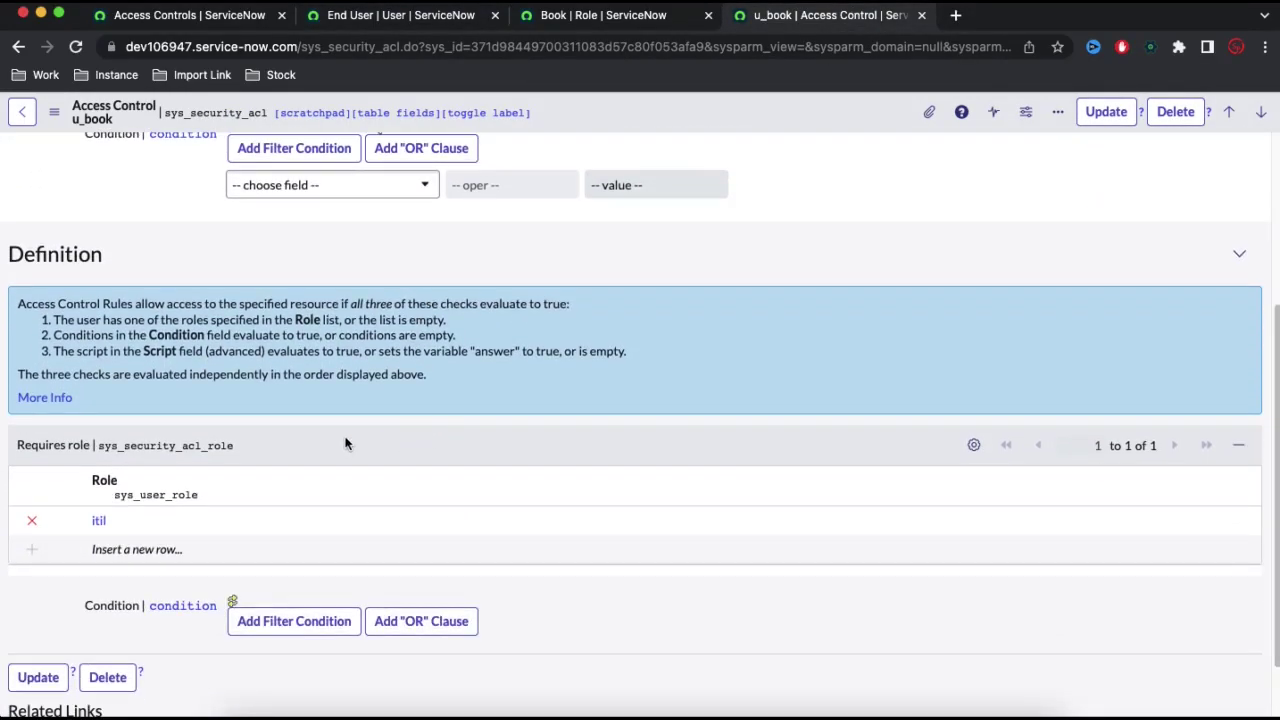
scroll(345, 443, "up", 5)
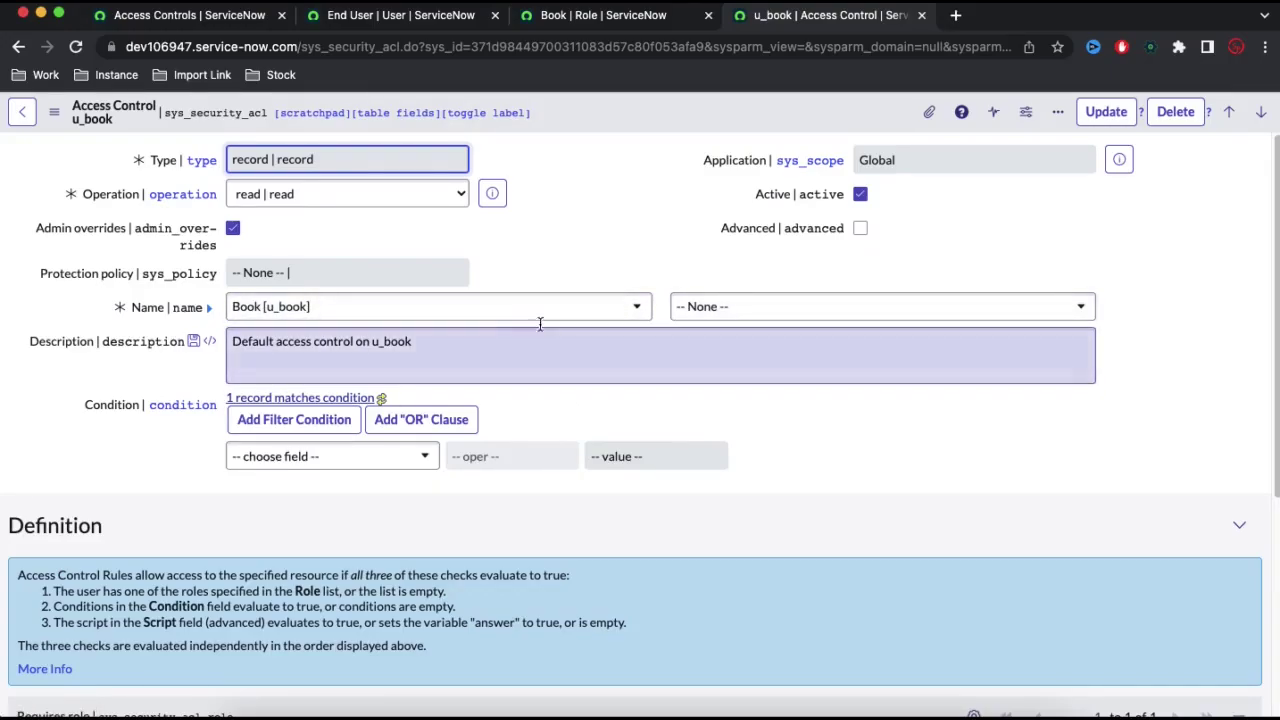
scroll(674, 350, "down", 1)
scroll(674, 350, "down", 5)
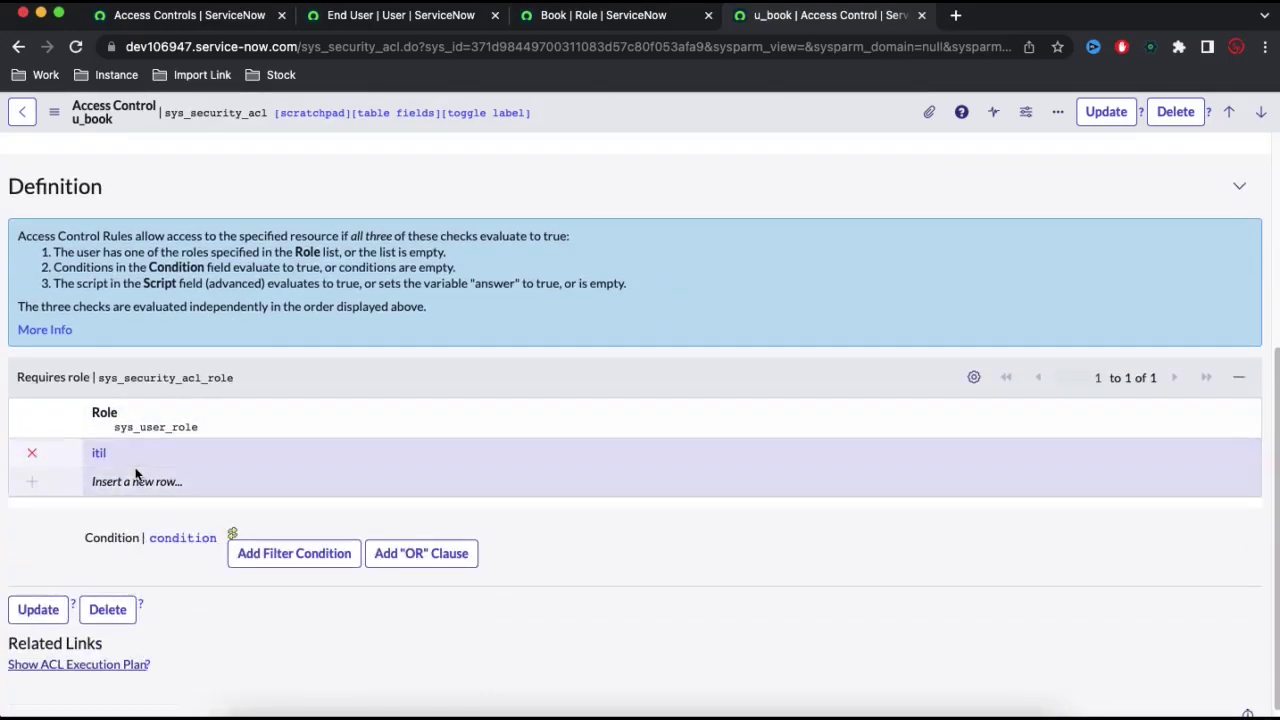
double_click(127, 481)
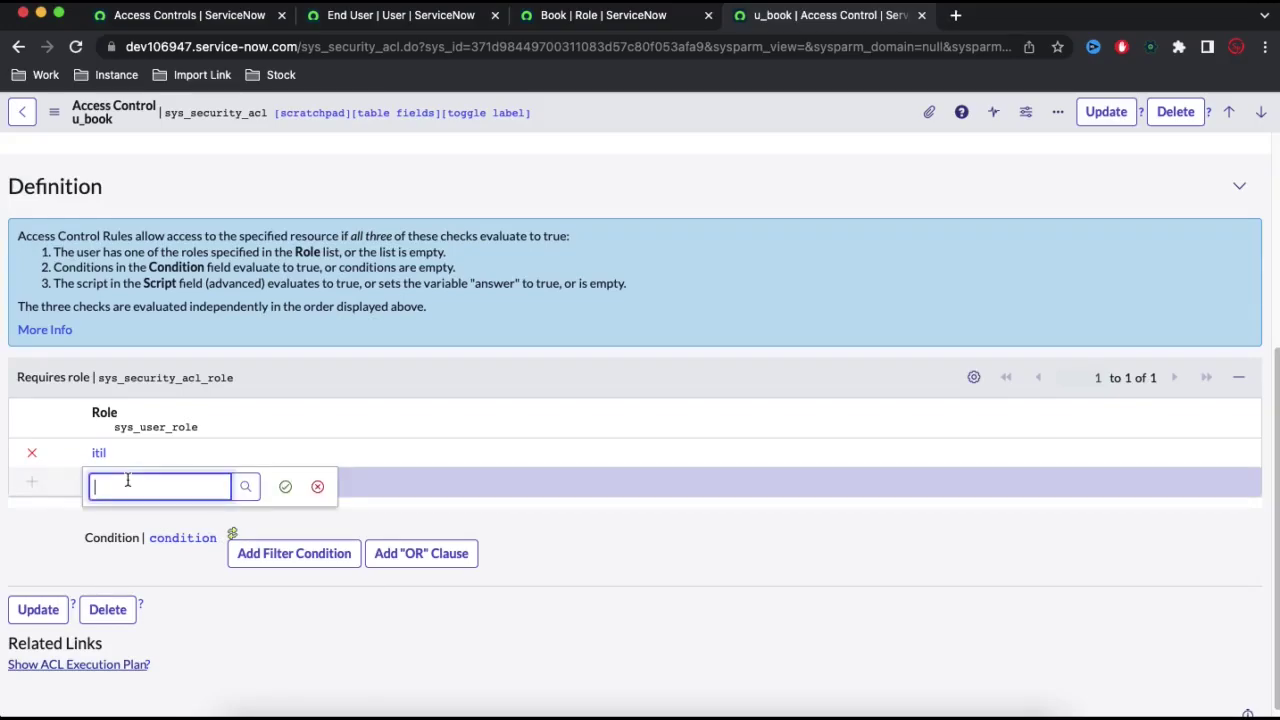
type("Book")
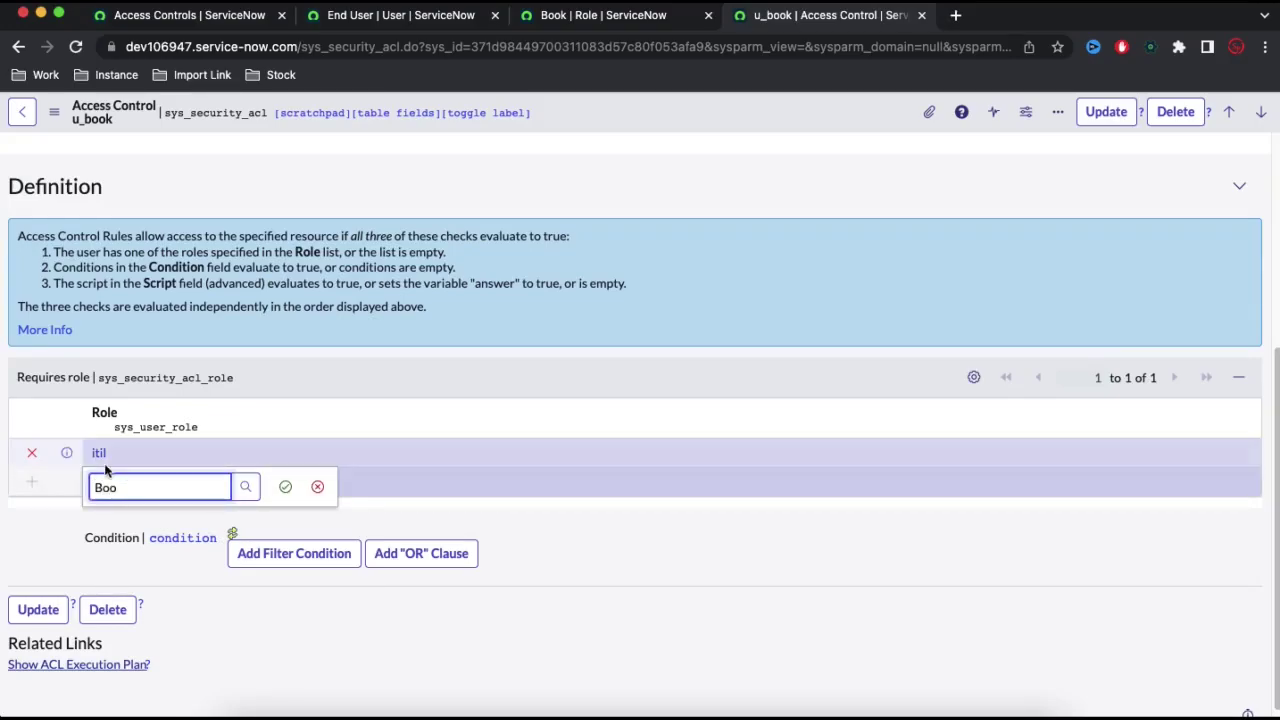
left_click(285, 486)
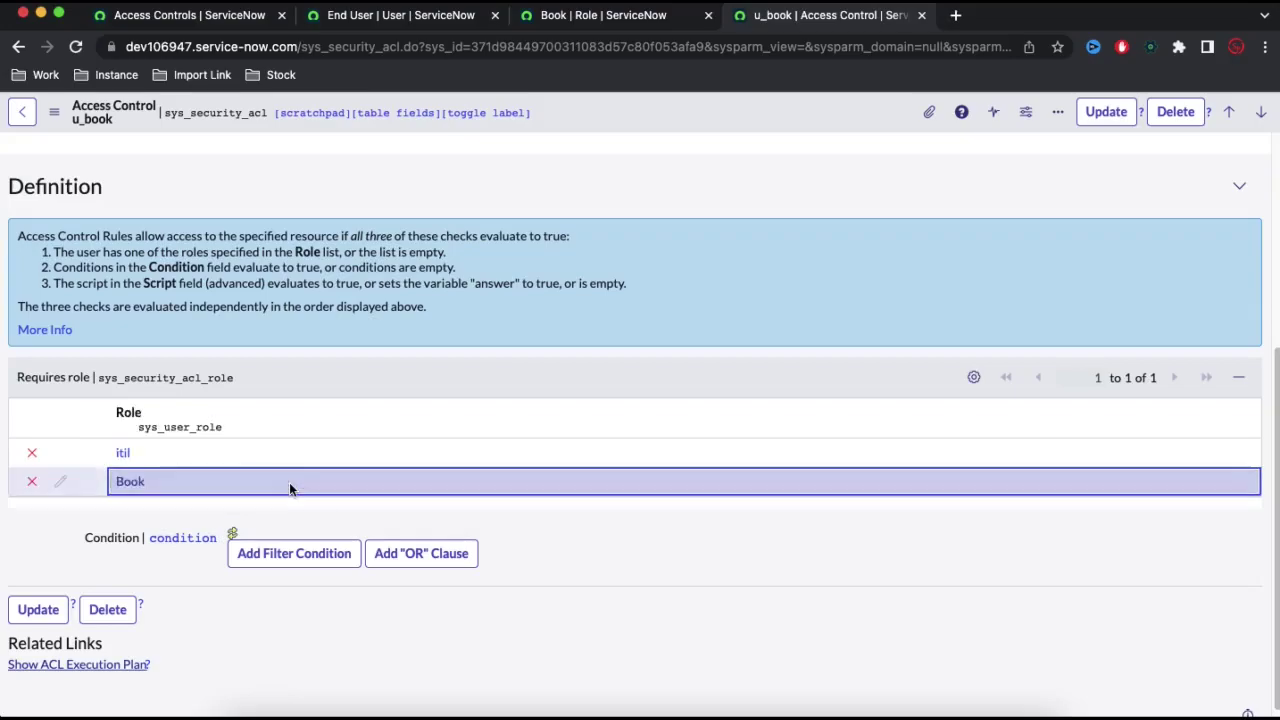
scroll(580, 316, "up", 5)
right_click(636, 118)
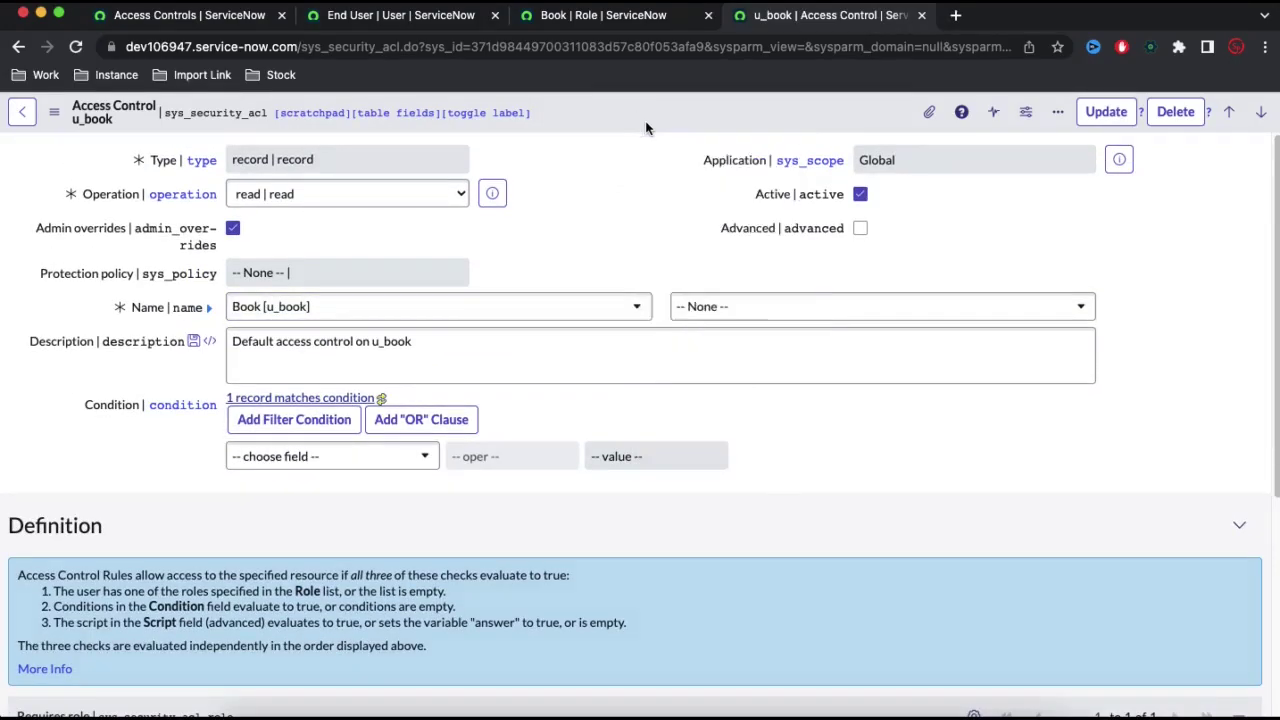
left_click(646, 127)
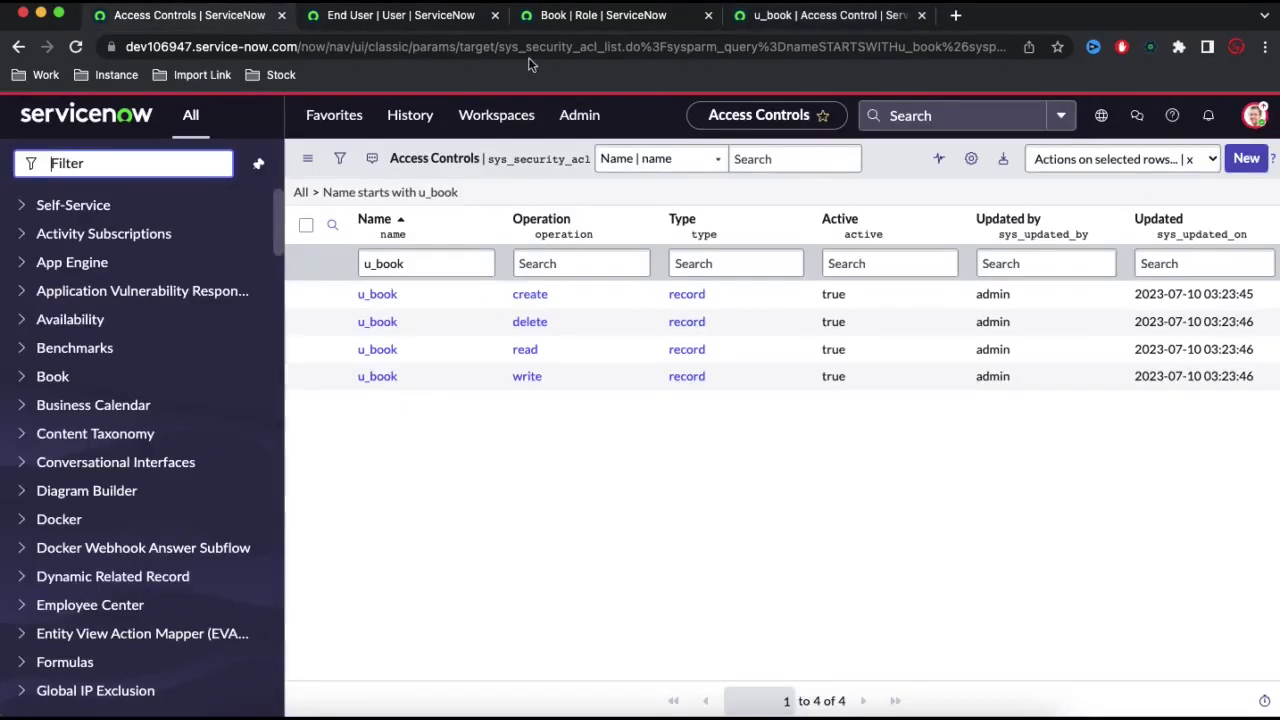
- From the Access Controls list's browser tab, impersonate the End User account
left_click(1254, 115)
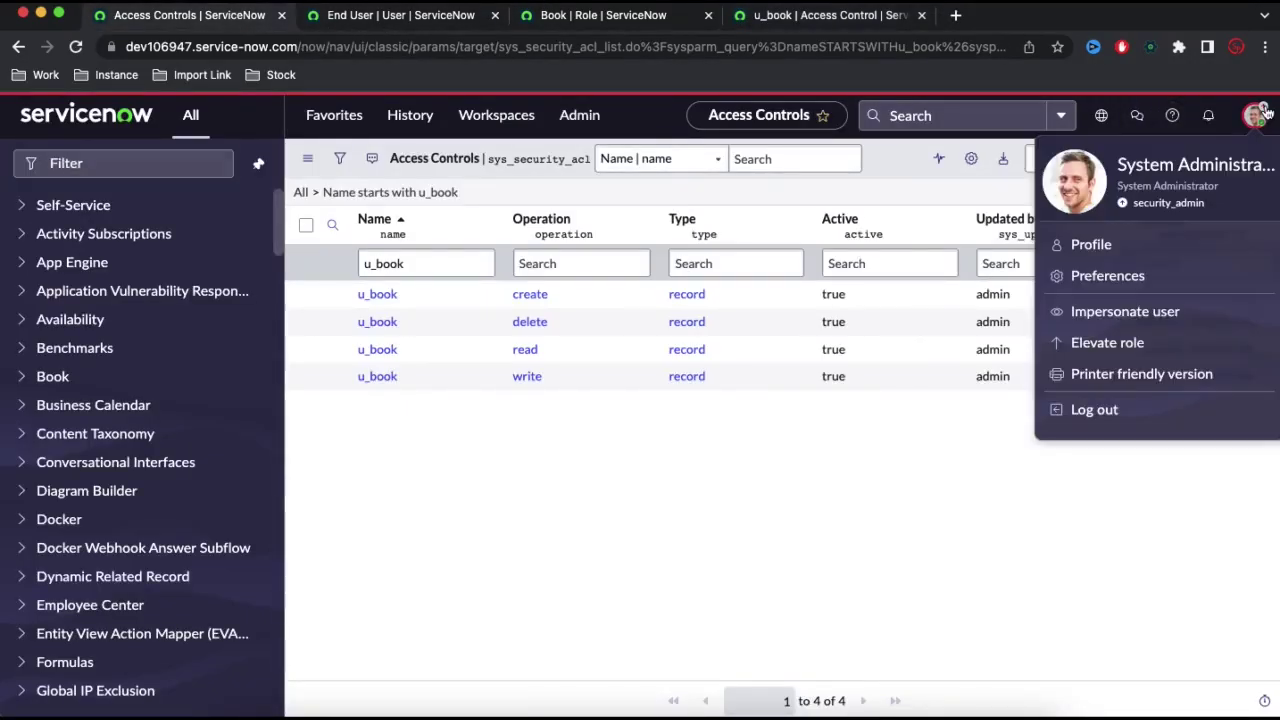
left_click(1125, 312)
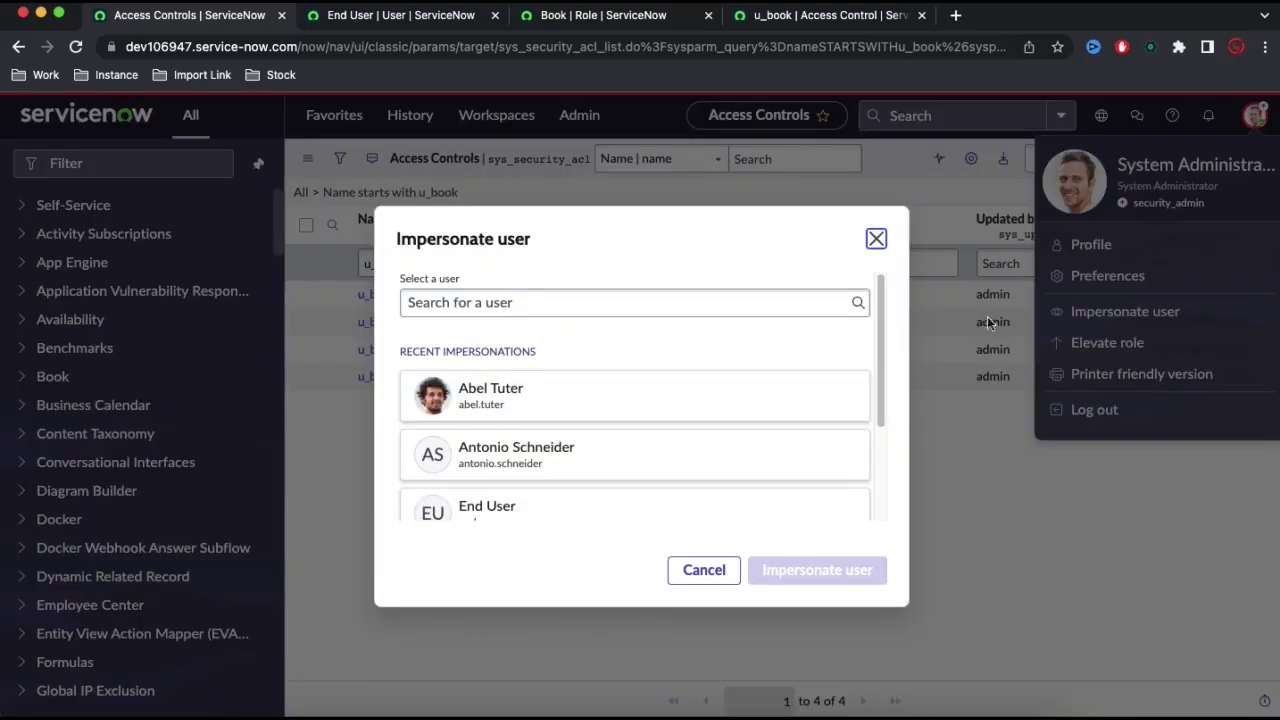
scroll(523, 500, "down", 1)
left_click(523, 493)
left_click(785, 570)
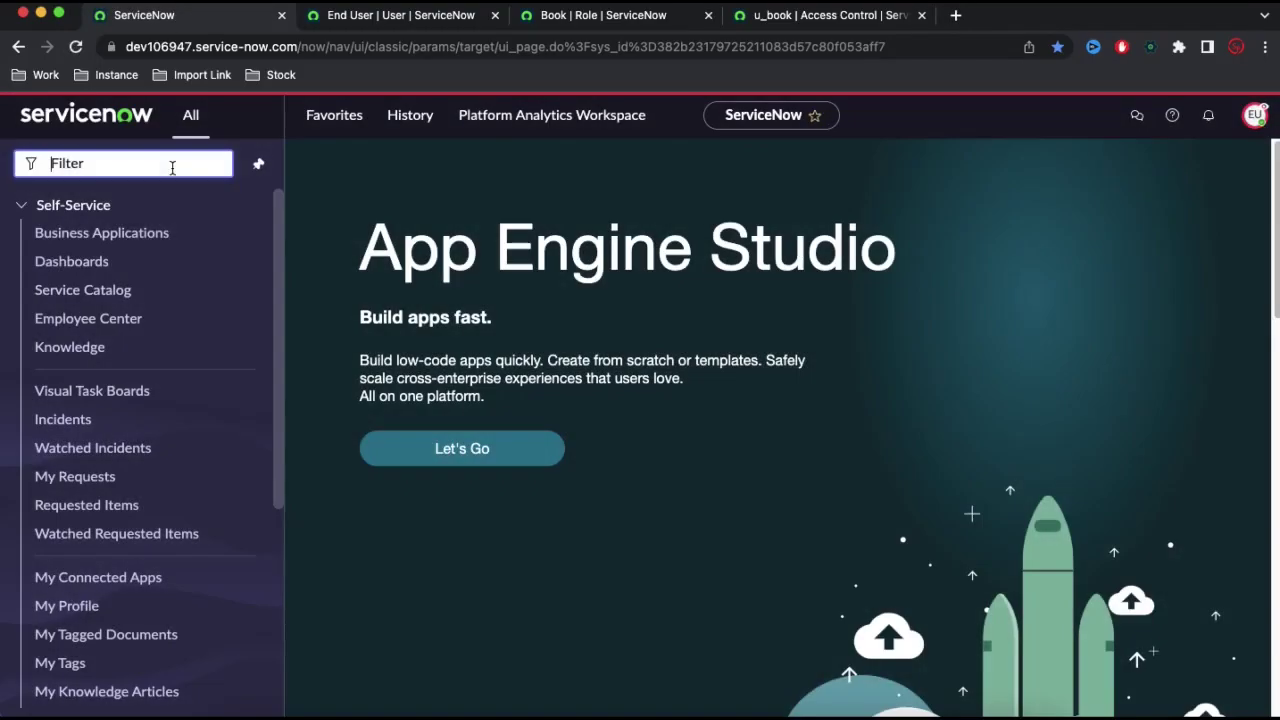
- Search the navigator for "book", open the Books list and open the book record titled Test
left_click(171, 164)
type("book")
left_click(120, 337)
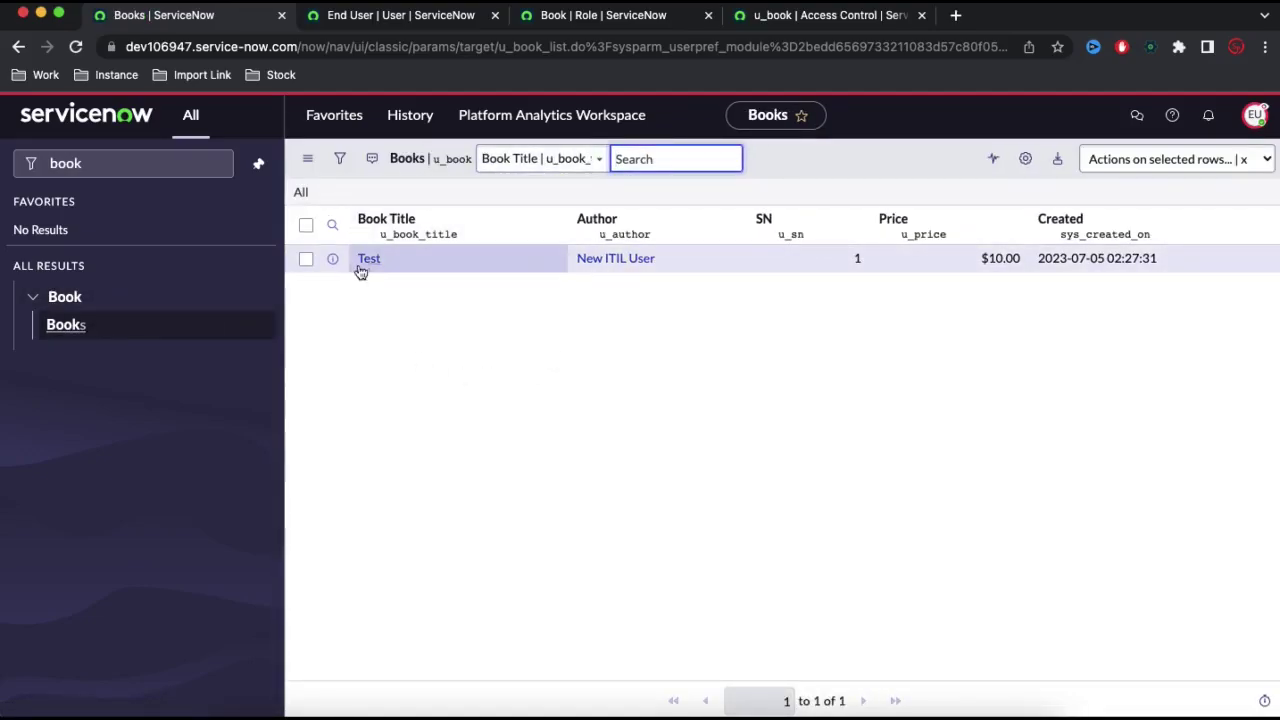
left_click(368, 260)
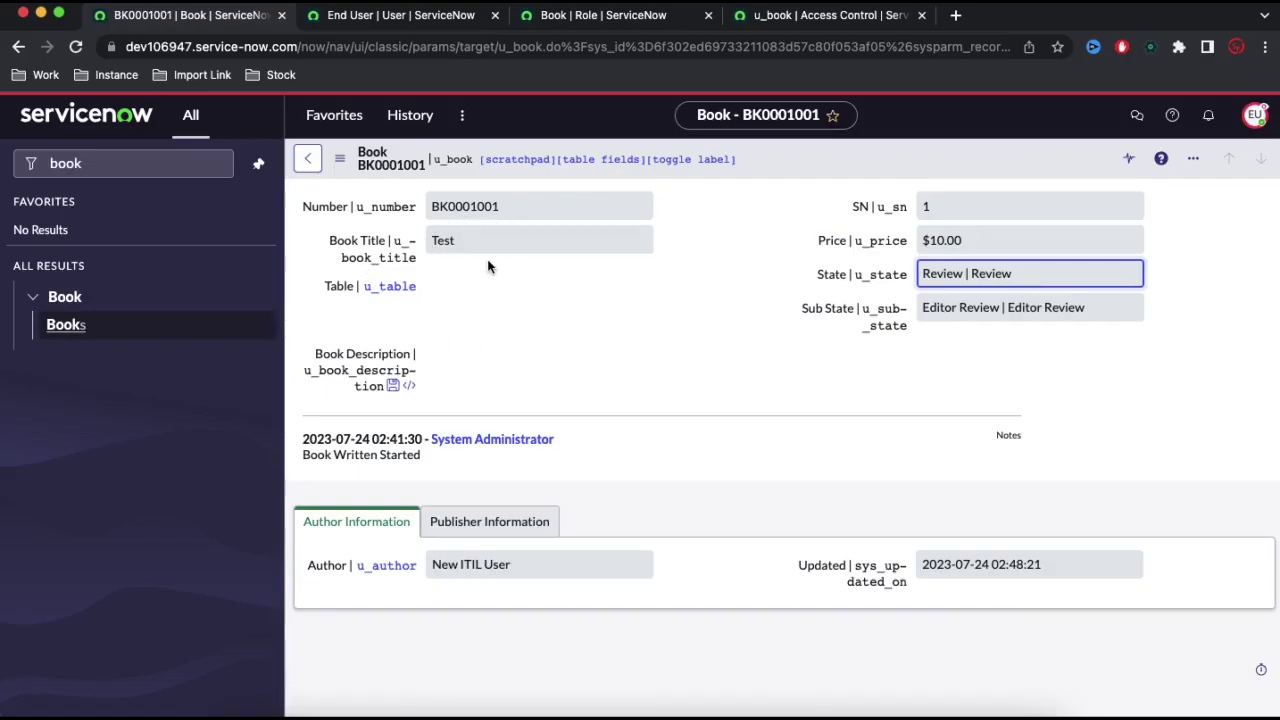
- Switch to the text editor and complete the ACL notes with the lines "Read - Book , ITIL" and "Write - ITIL"
key("super+Tab")
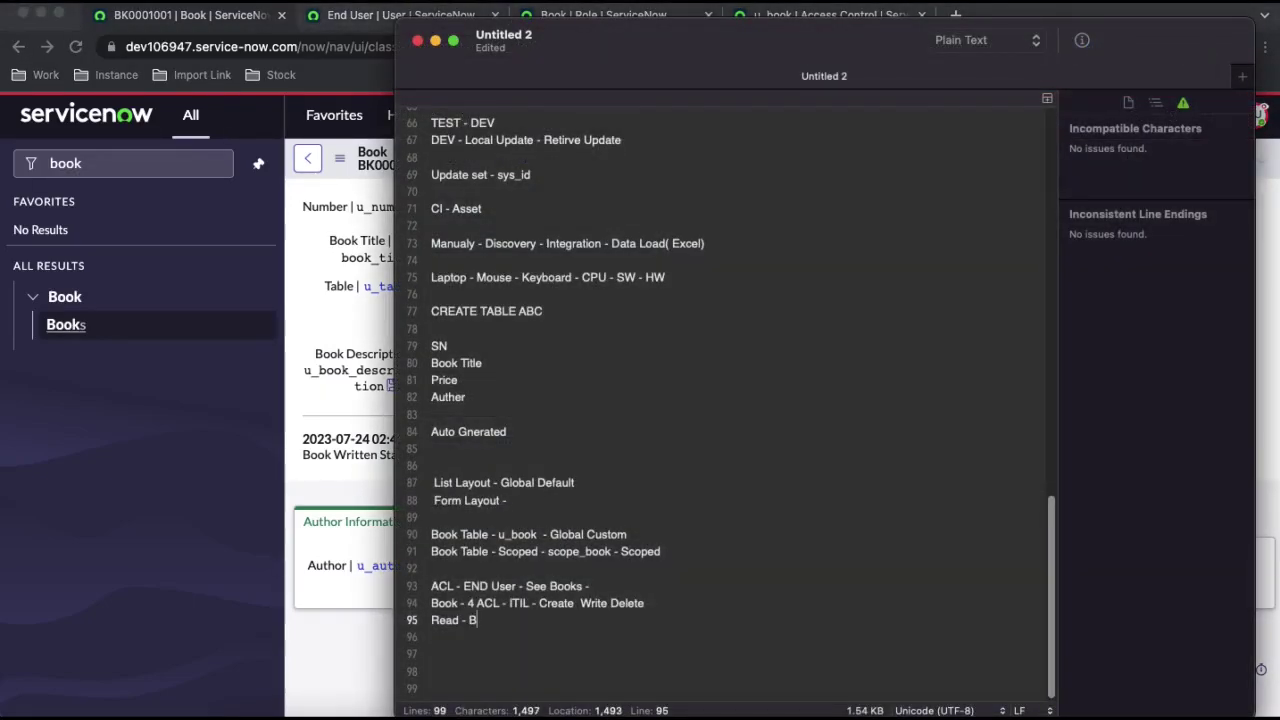
type("ook")
key("Return")
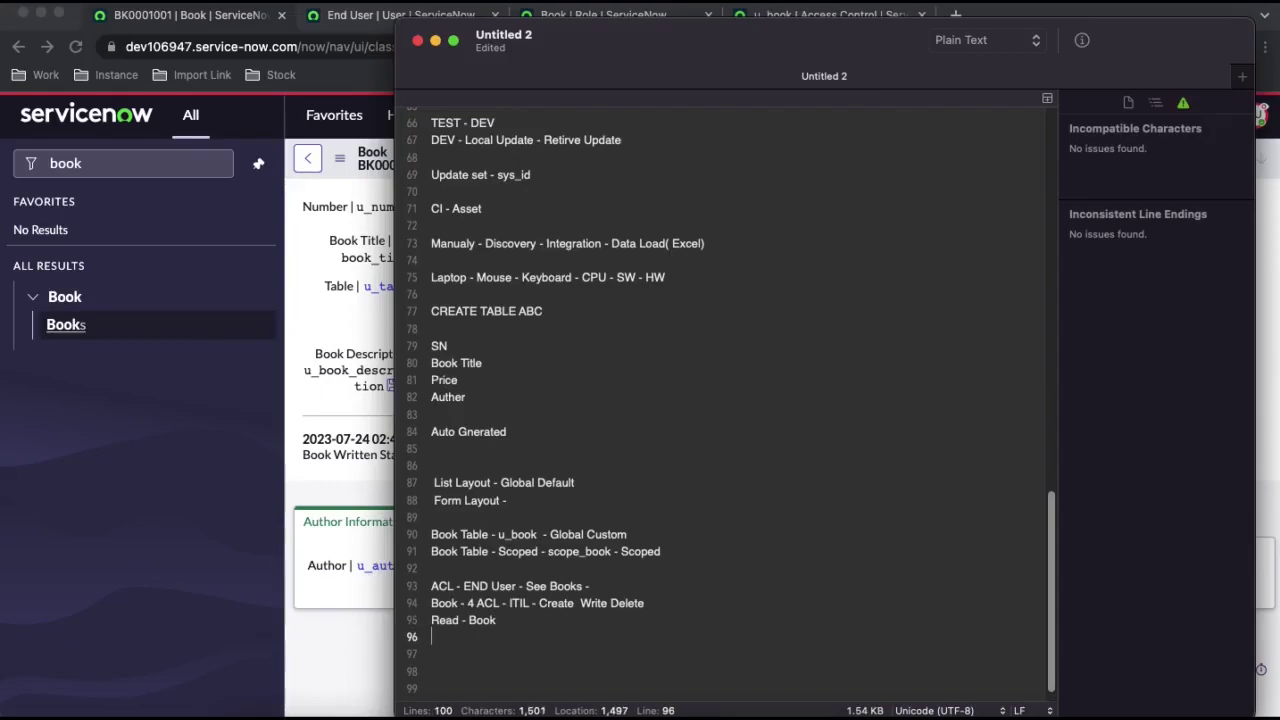
type("Write - ITIL")
left_click(523, 624)
type(", ITIL")
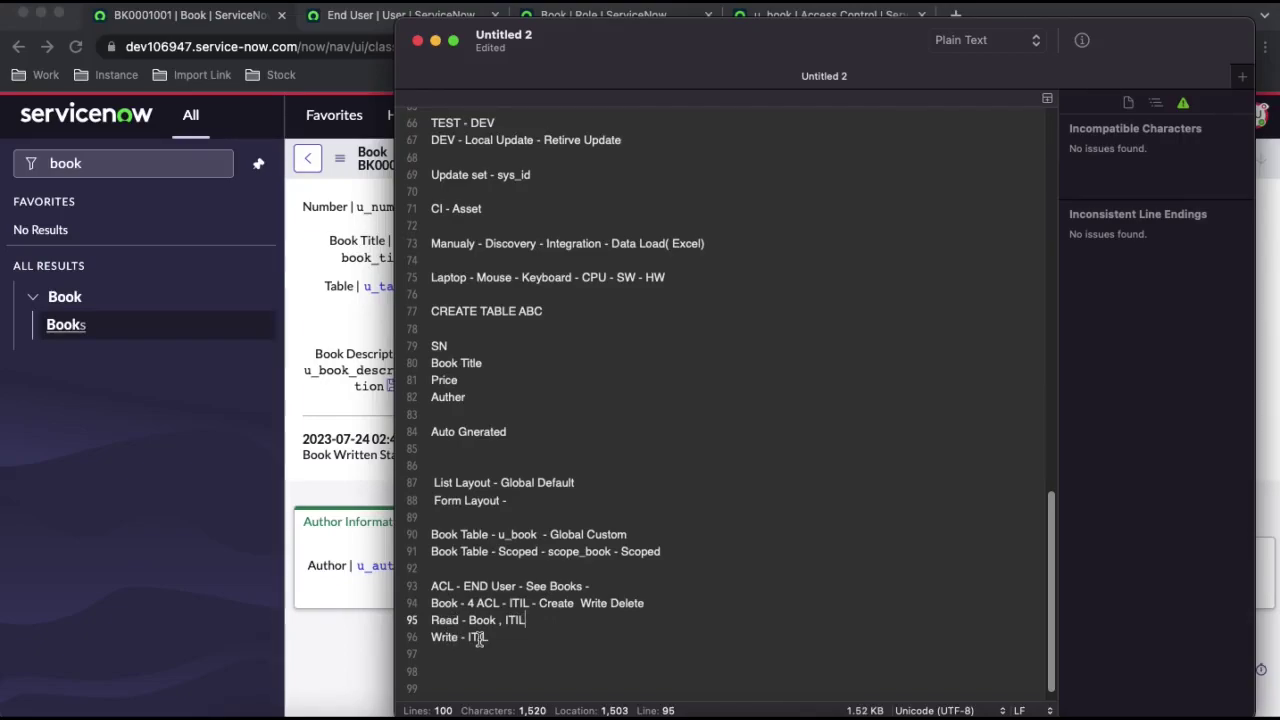
- Narrow the notes window, add the line "Book Table - State - Write - Book" below the write note and return to the book record
left_click(345, 640)
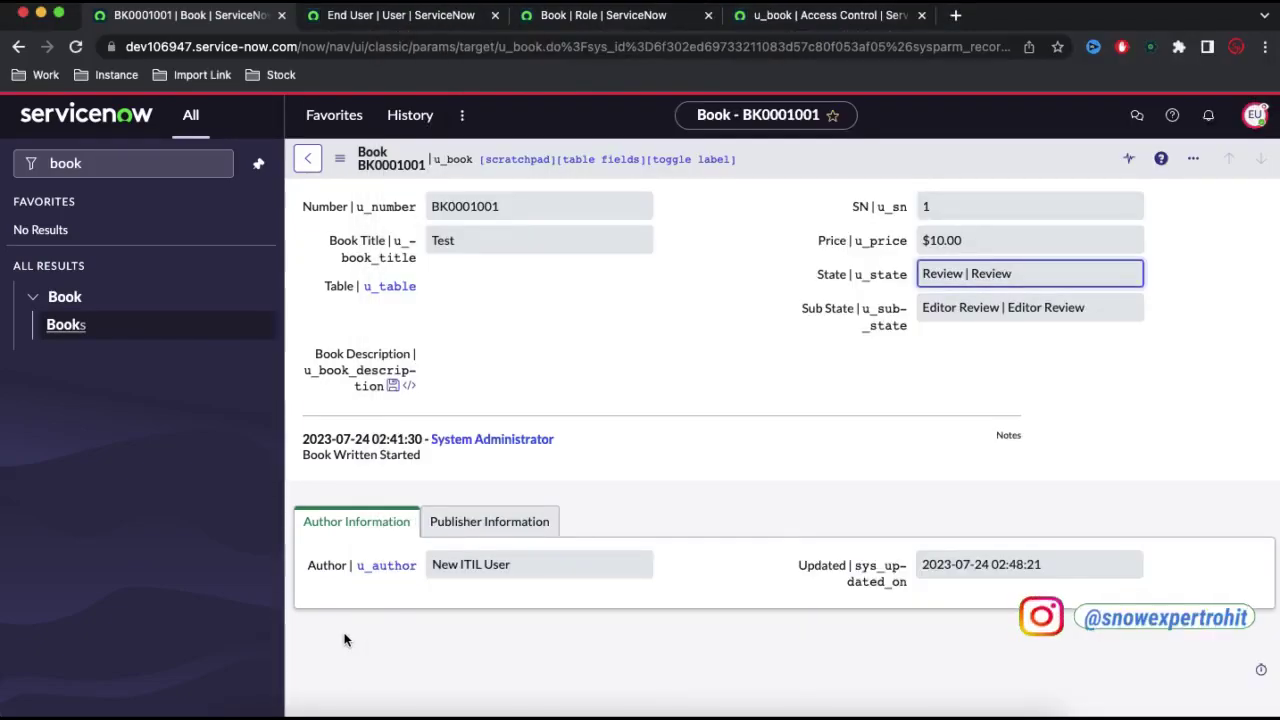
left_click(322, 712)
left_click_drag(396, 310, 655, 307)
scroll(660, 307, "down", 2)
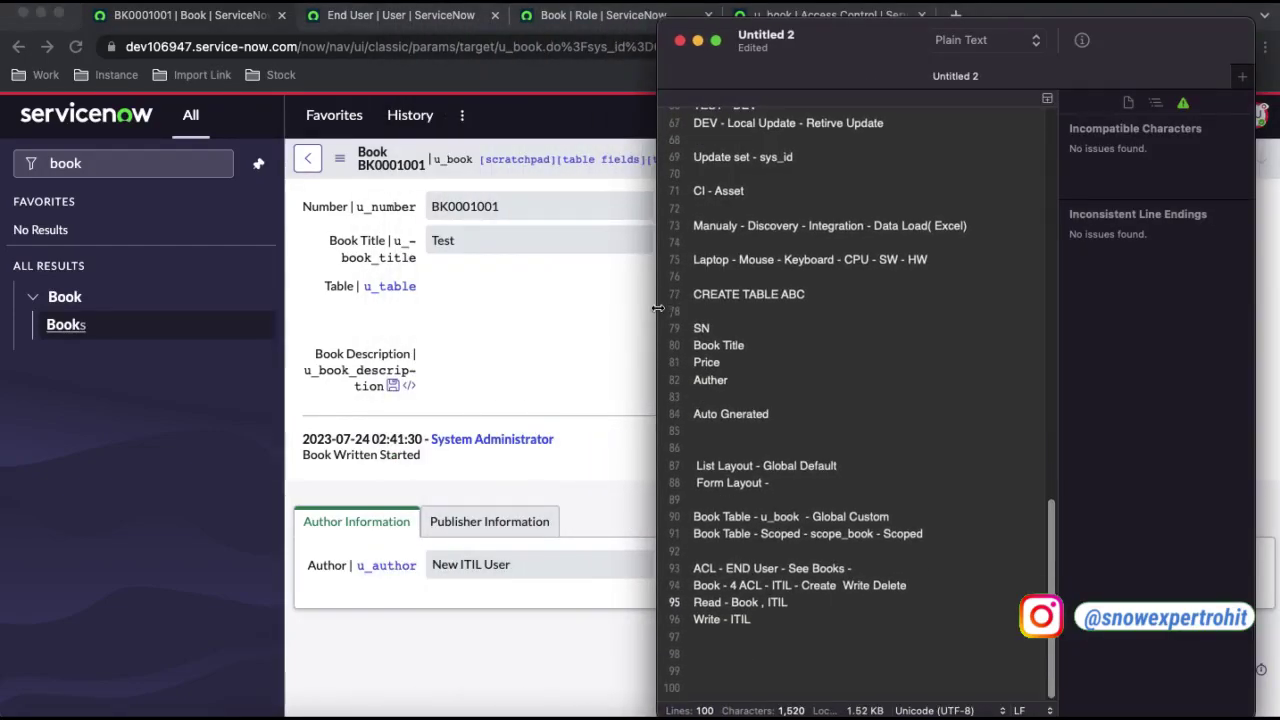
left_click(773, 620)
key("Return")
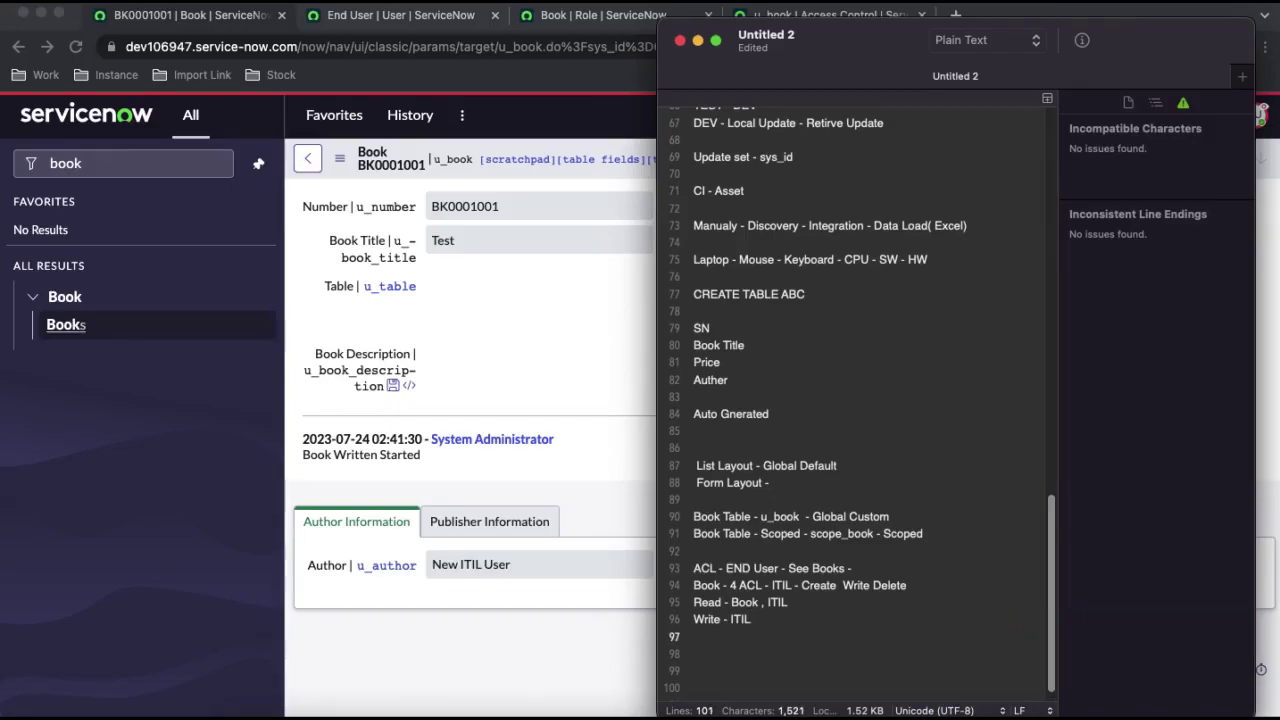
type("Book Table - State -")
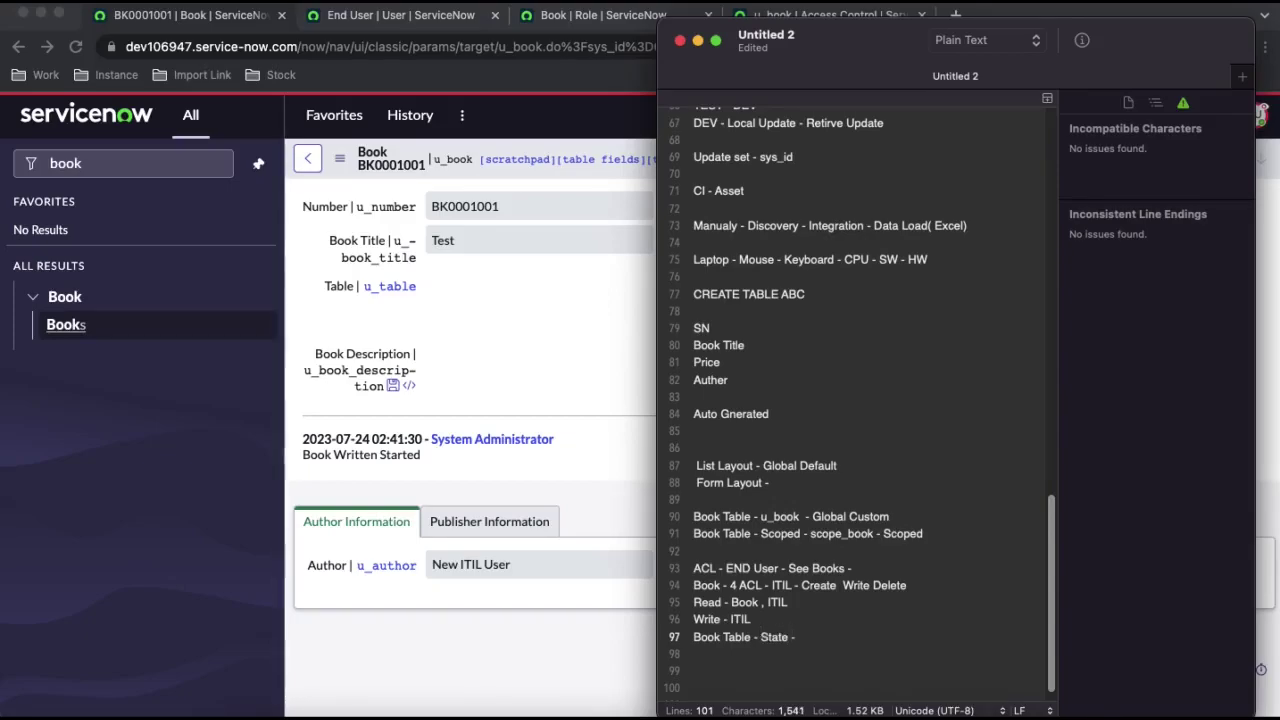
key("BackSpace")
type("Write - Book")
left_click(548, 343)
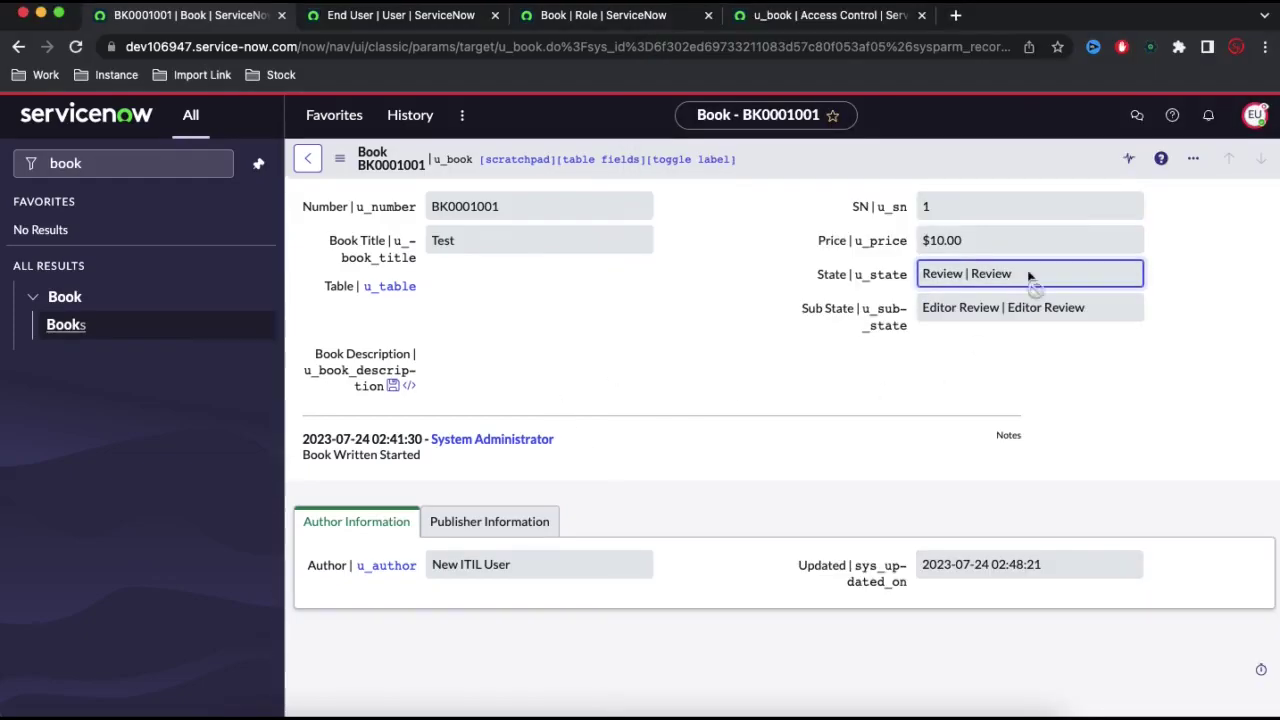
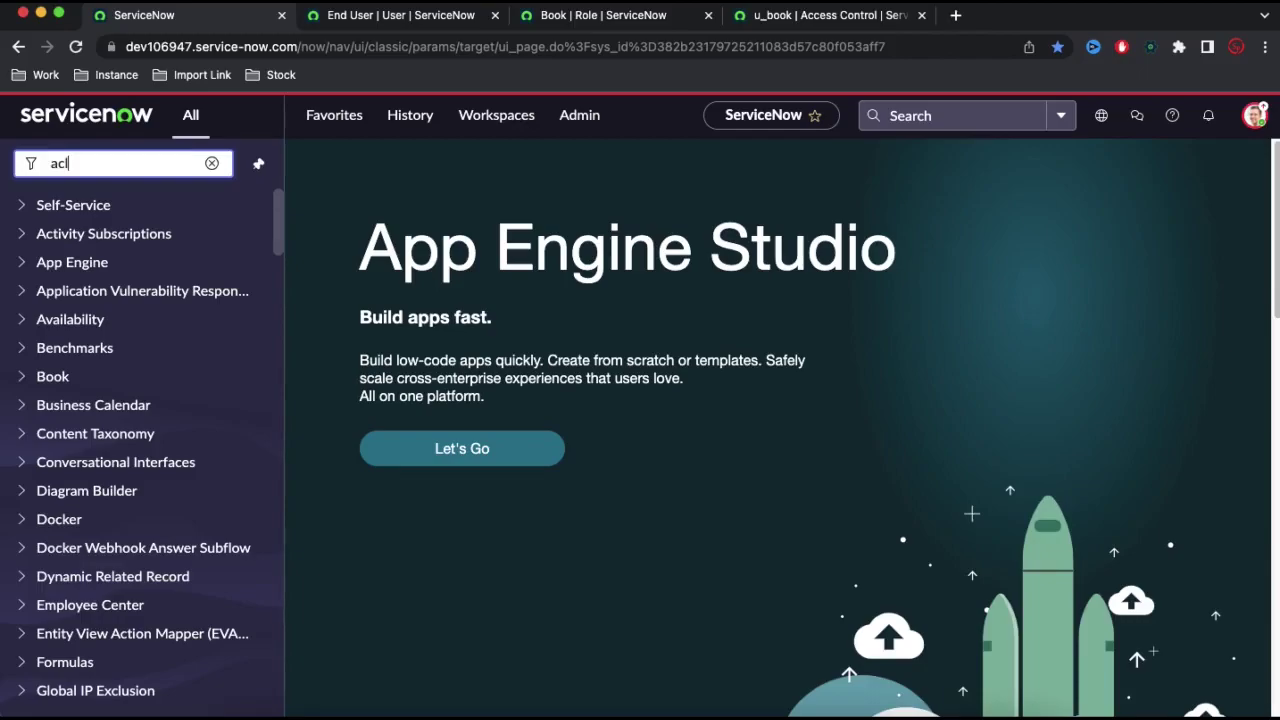
- Open the Access Control (ACL) list, filter its names by "u_book" and open the write rule in a new browser tab
scroll(150, 640, "down", 2)
left_click(145, 683)
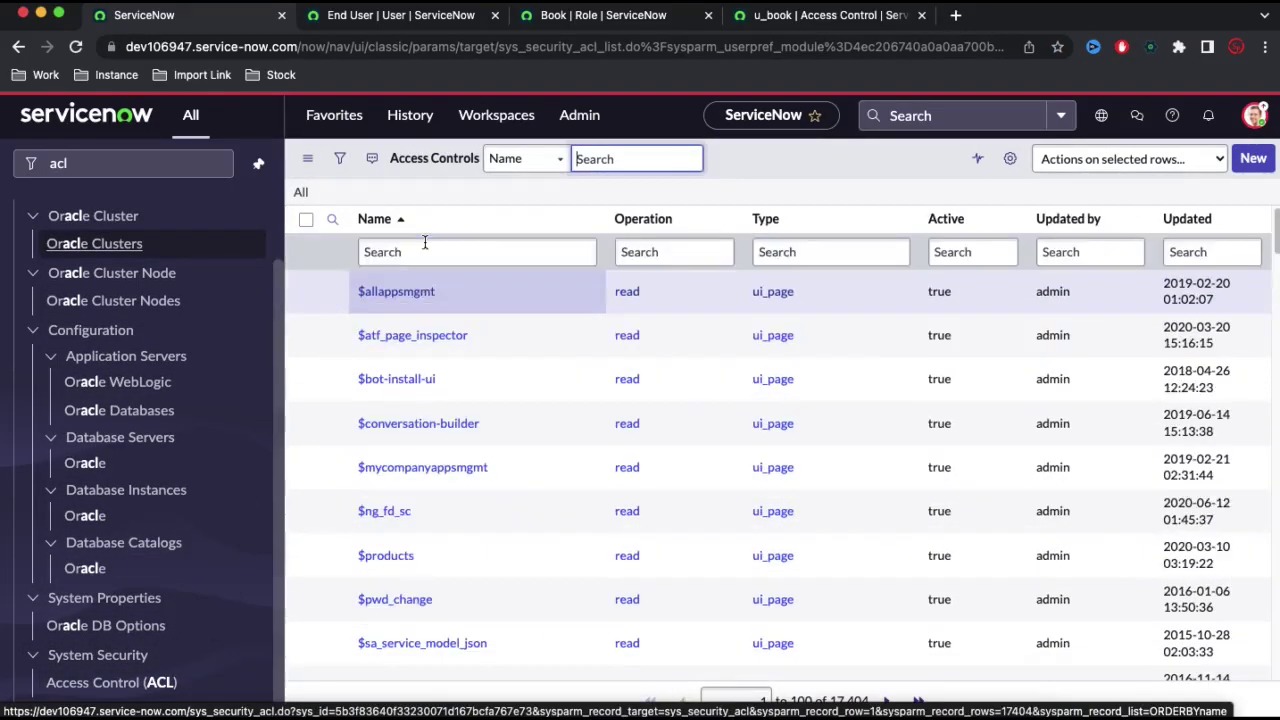
left_click(424, 252)
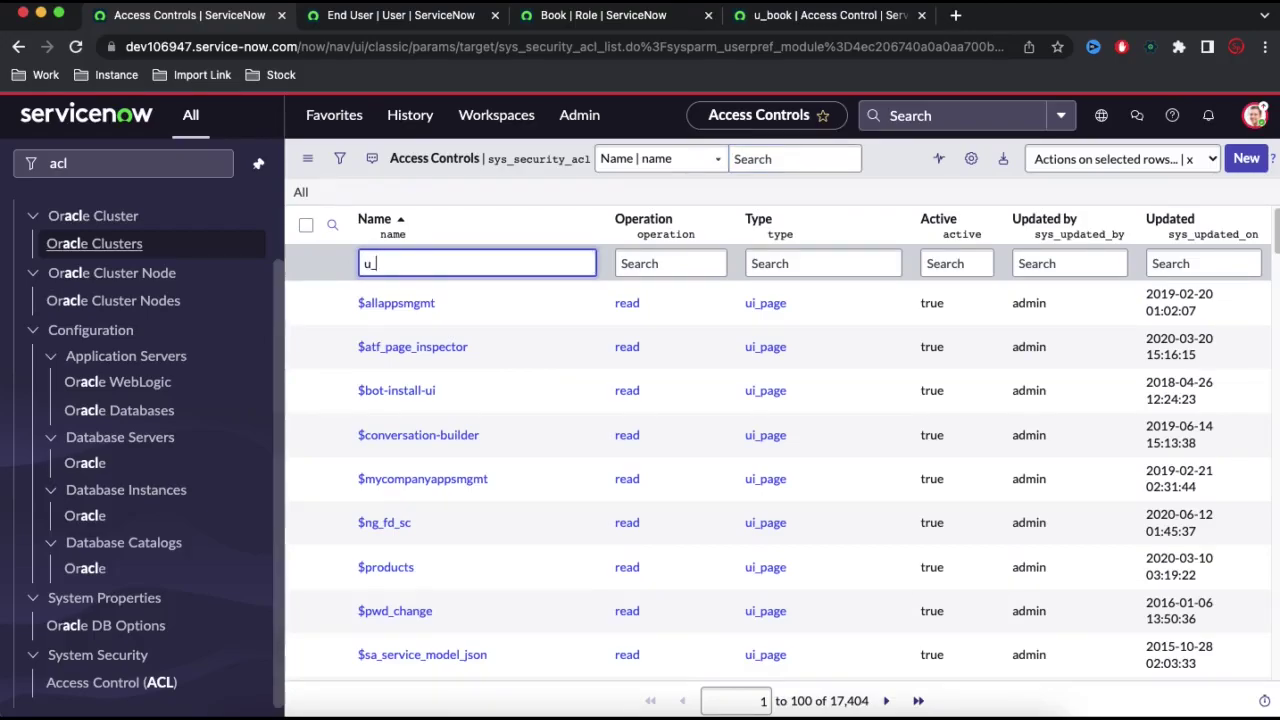
type("u_book")
key("Return")
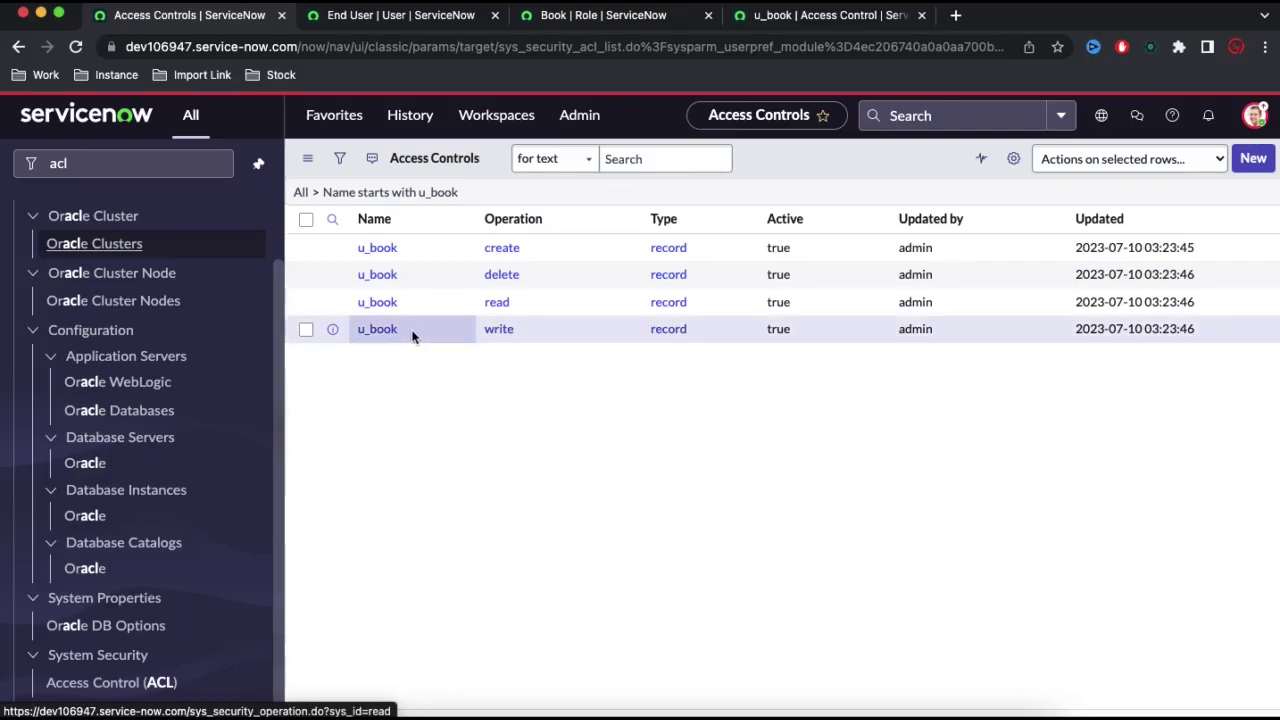
left_click(380, 377, "super")
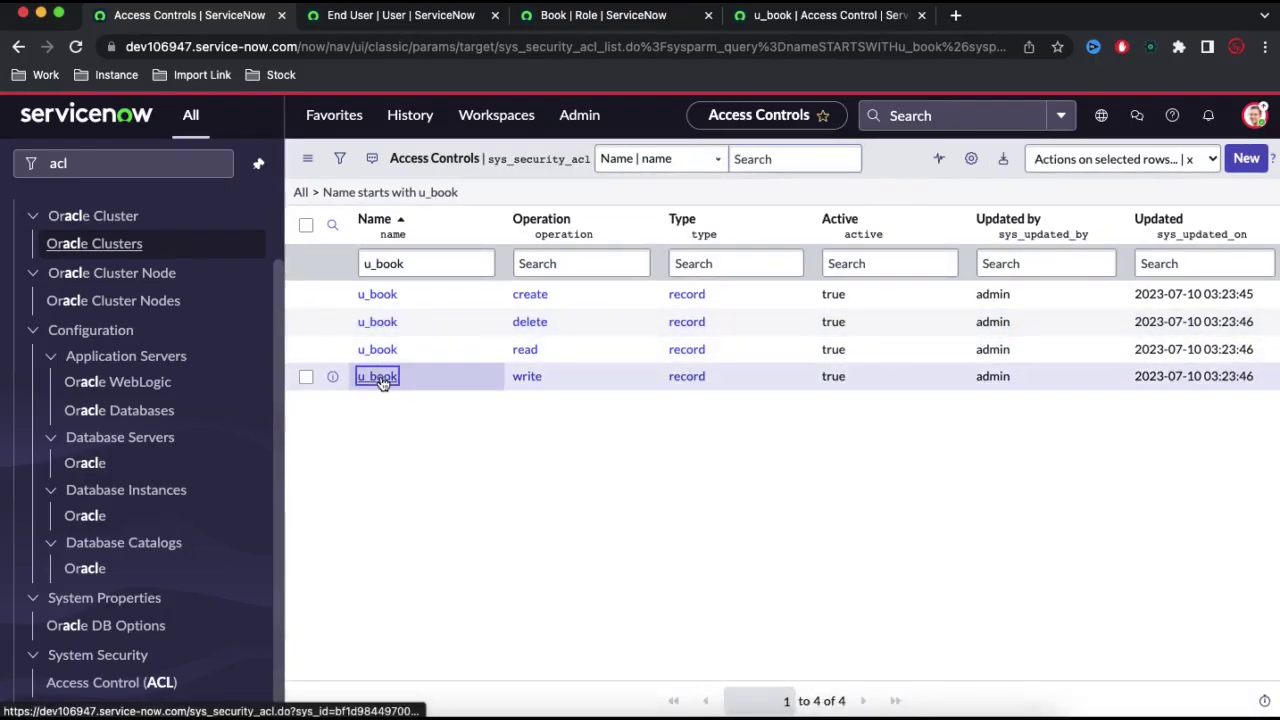
left_click(410, 24)
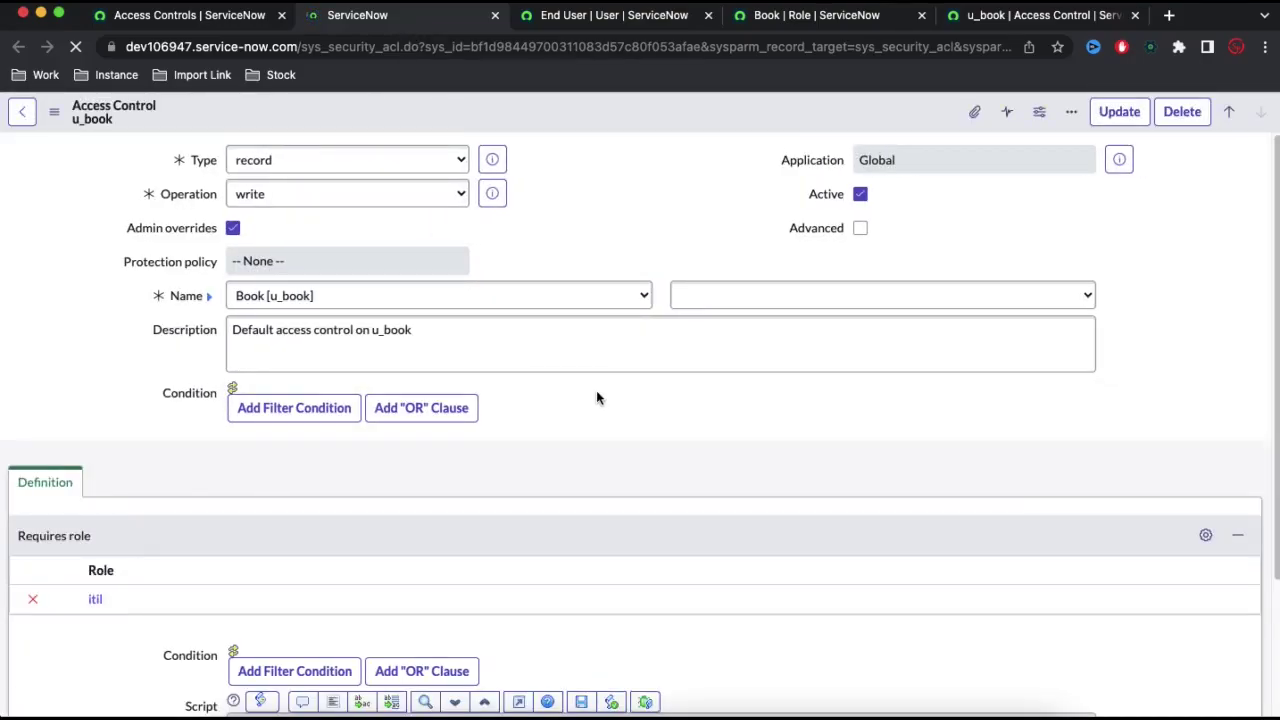
- Add the Book role to the u_book write rule's required roles, save it and return to the Access Controls list's browser tab
scroll(600, 377, "down", 1)
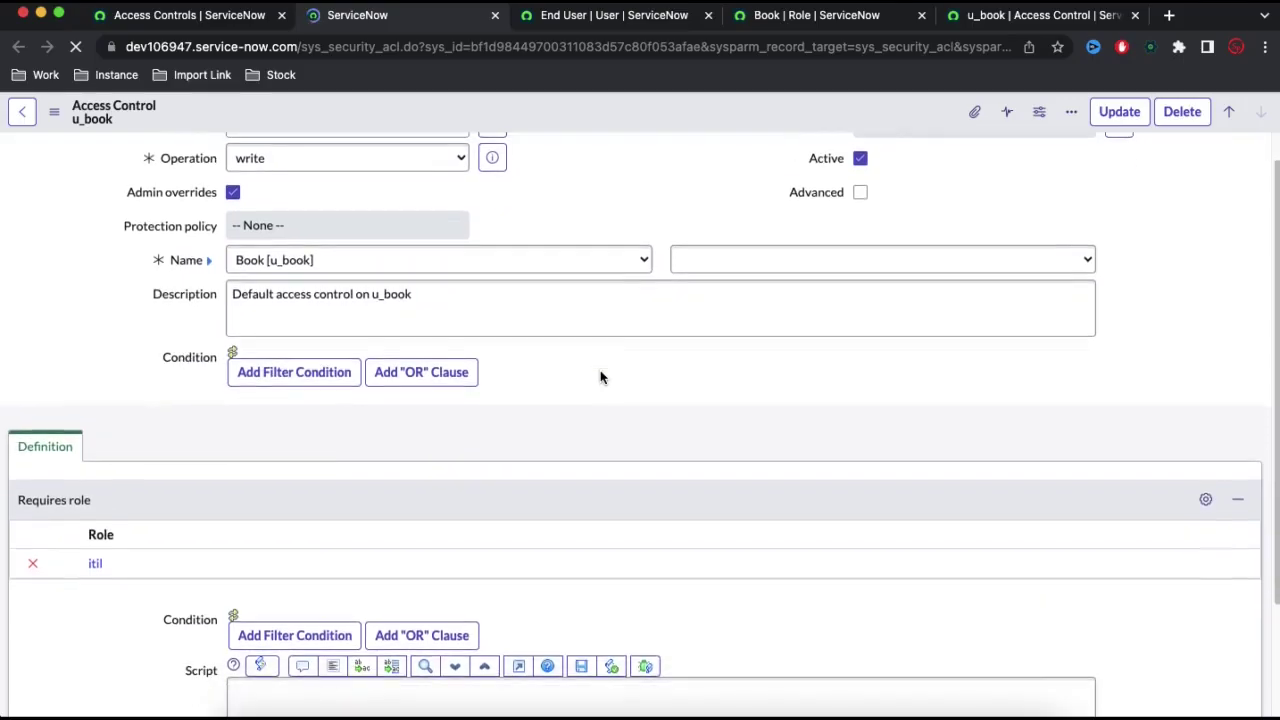
scroll(523, 455, "down", 3)
double_click(130, 628)
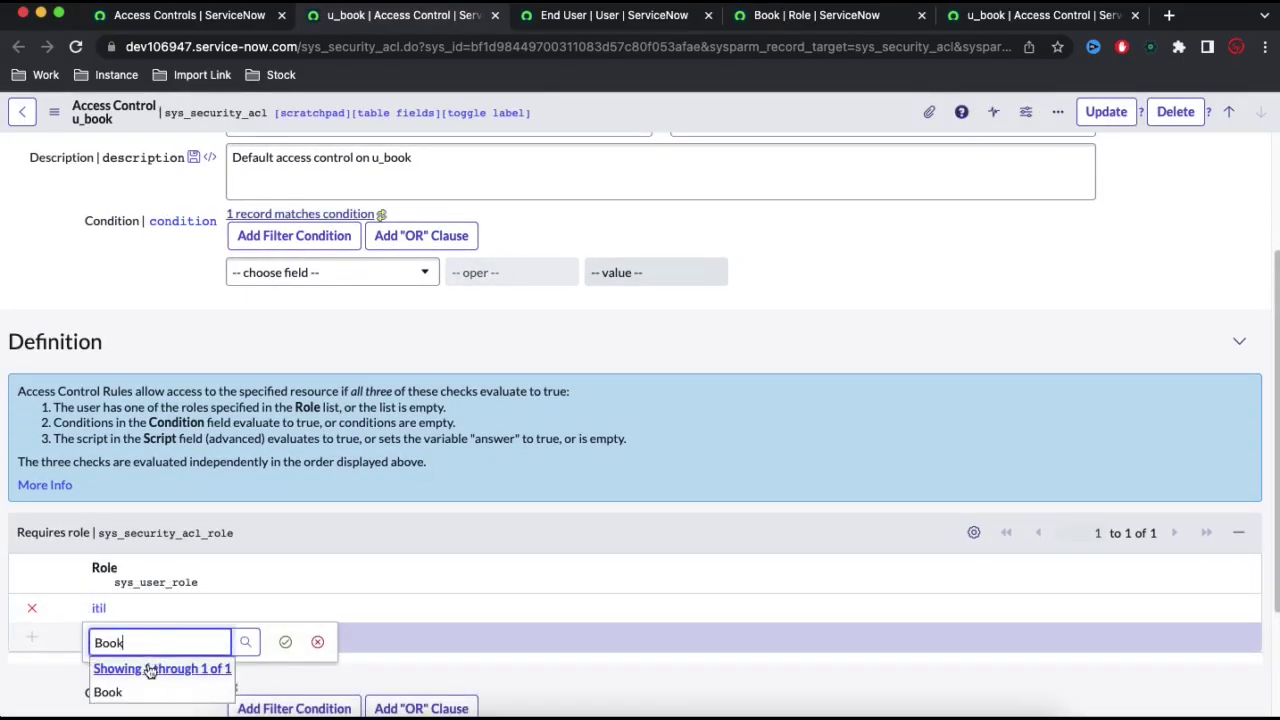
left_click(284, 642)
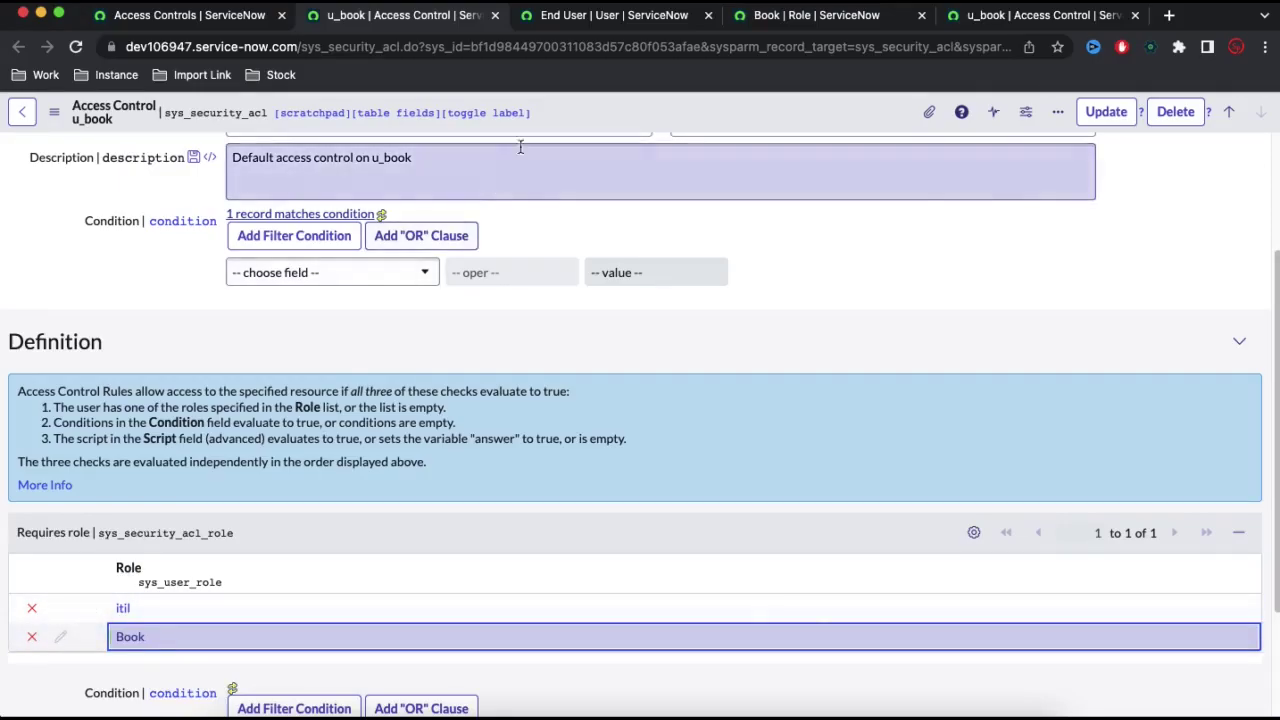
right_click(598, 112)
left_click(608, 121)
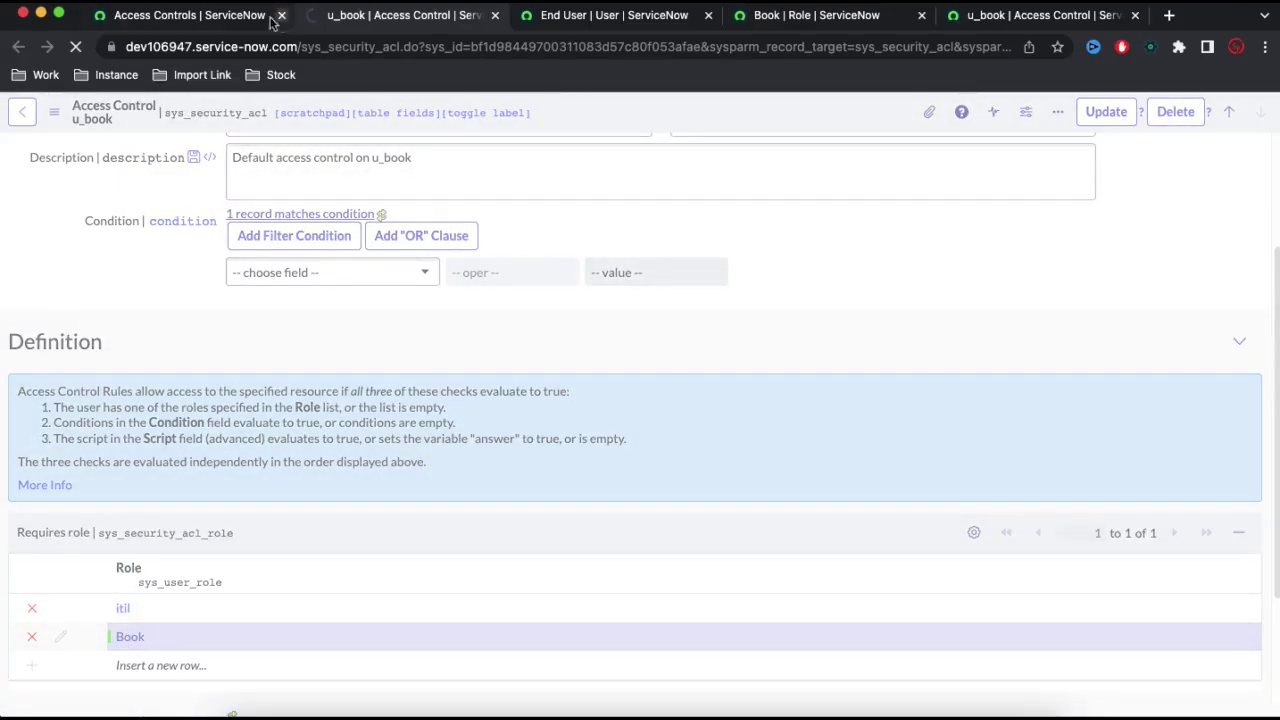
left_click(238, 20)
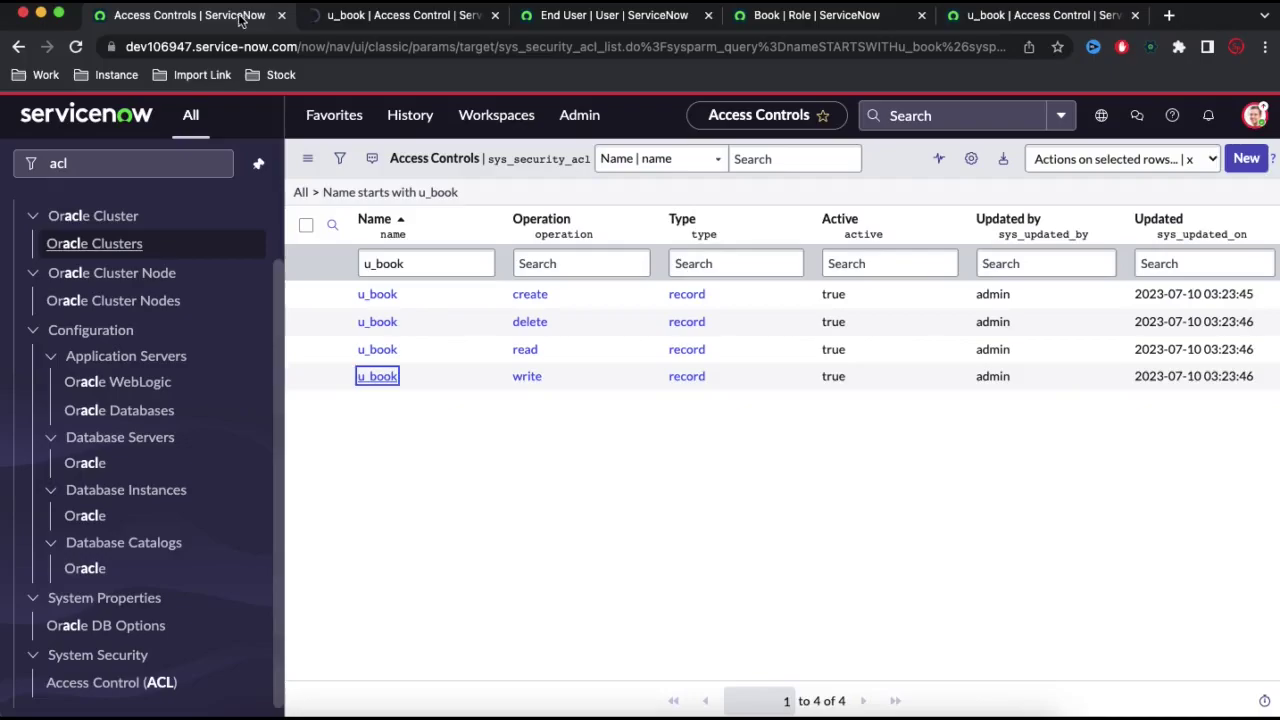
left_click(400, 15)
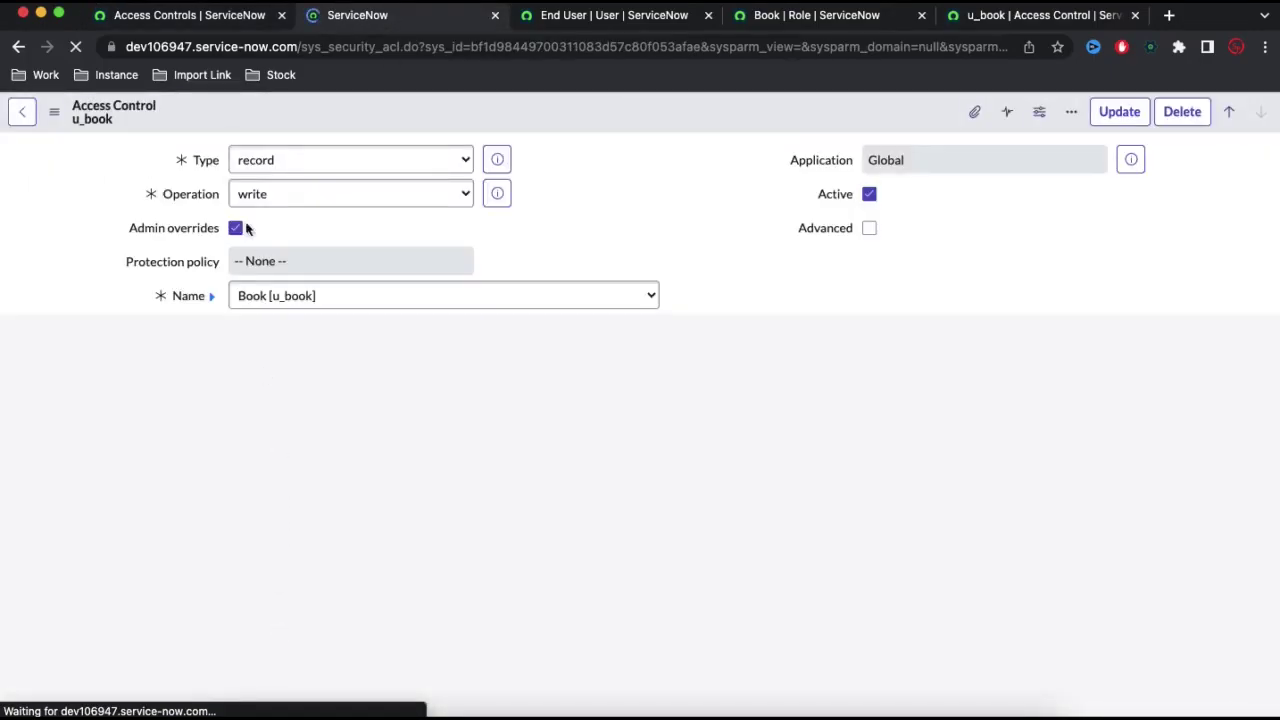
left_click(212, 22)
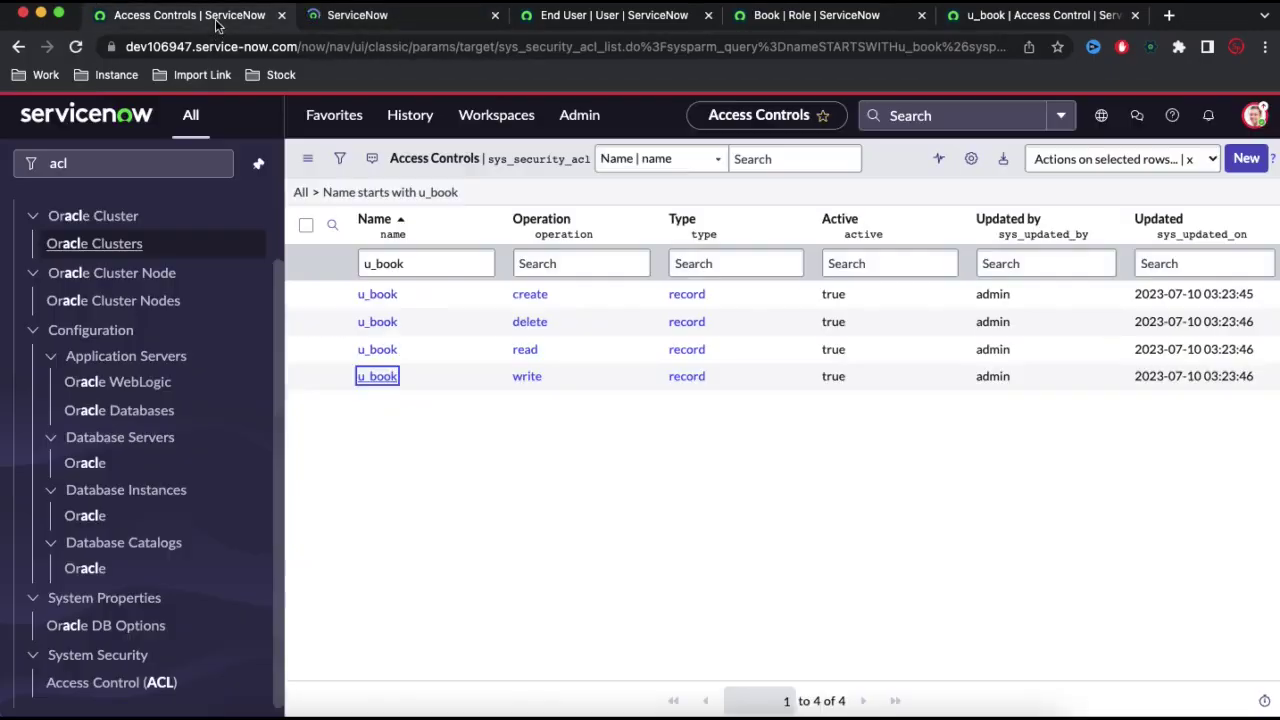
left_click(1254, 118)
left_click(1100, 342)
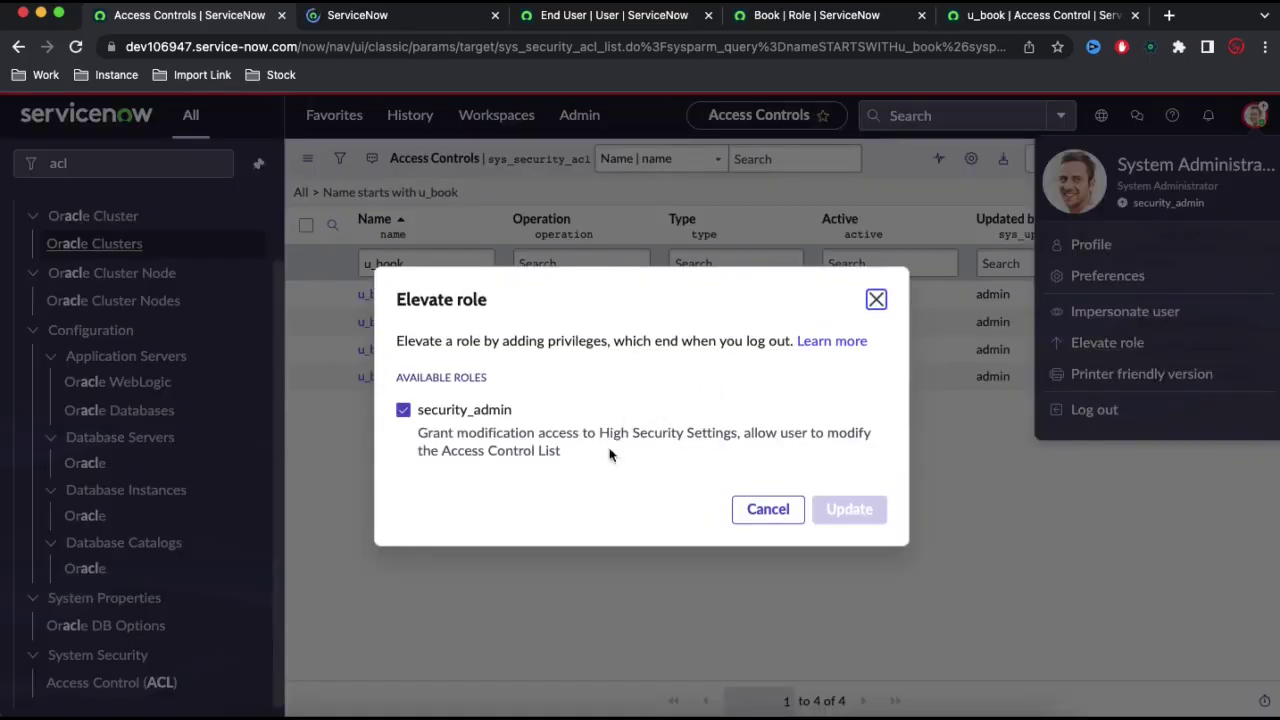
left_click(767, 509)
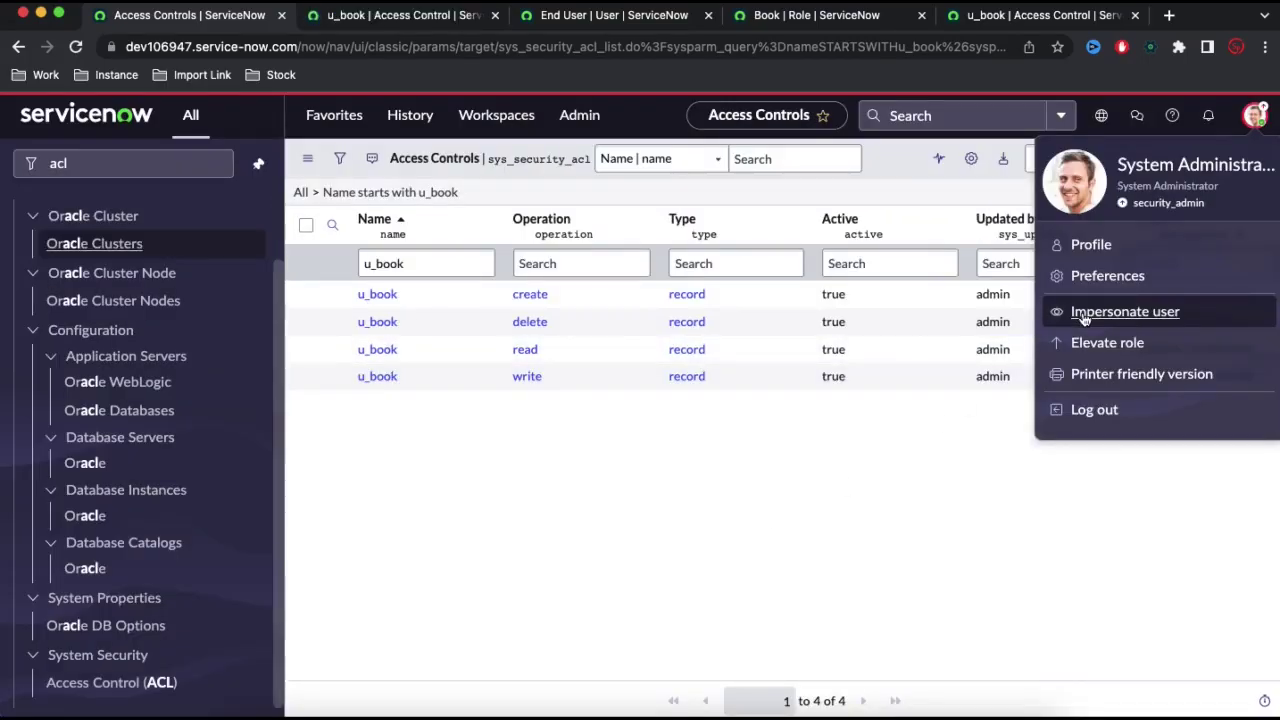
- Impersonate the End User account from the recent impersonations
left_click(1083, 313)
scroll(588, 487, "down", 2)
left_click(604, 487)
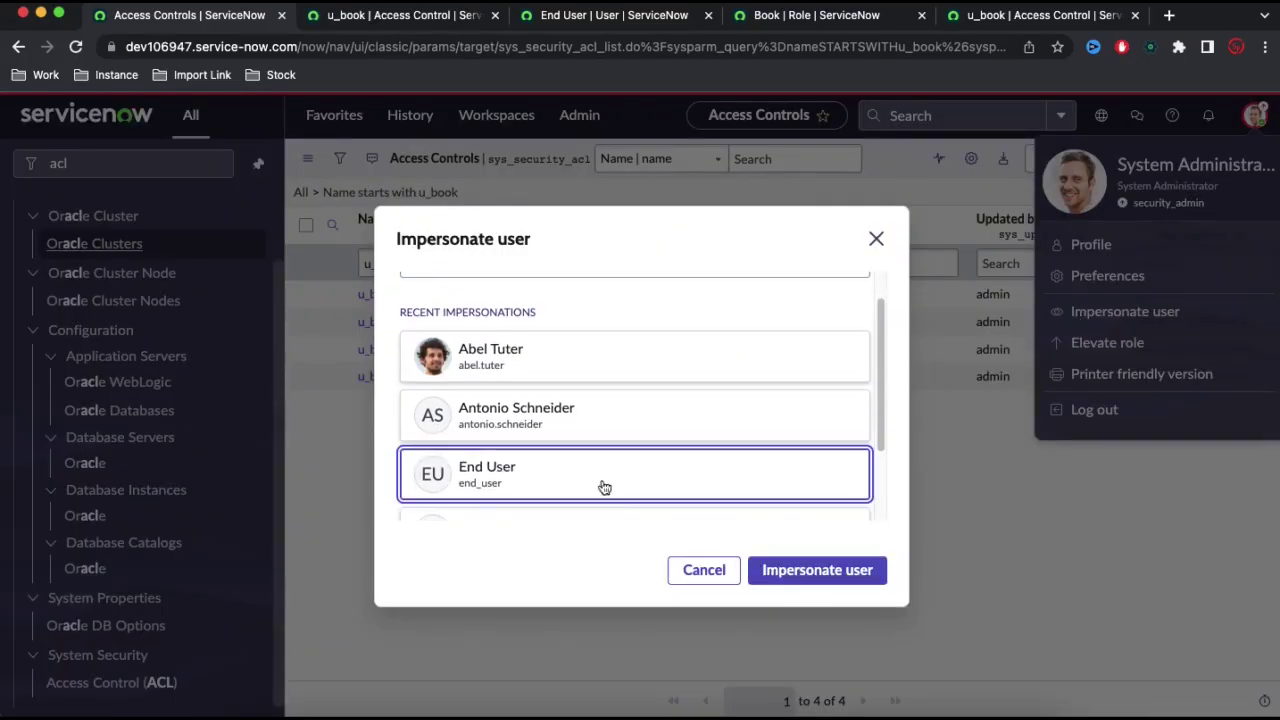
left_click(816, 568)
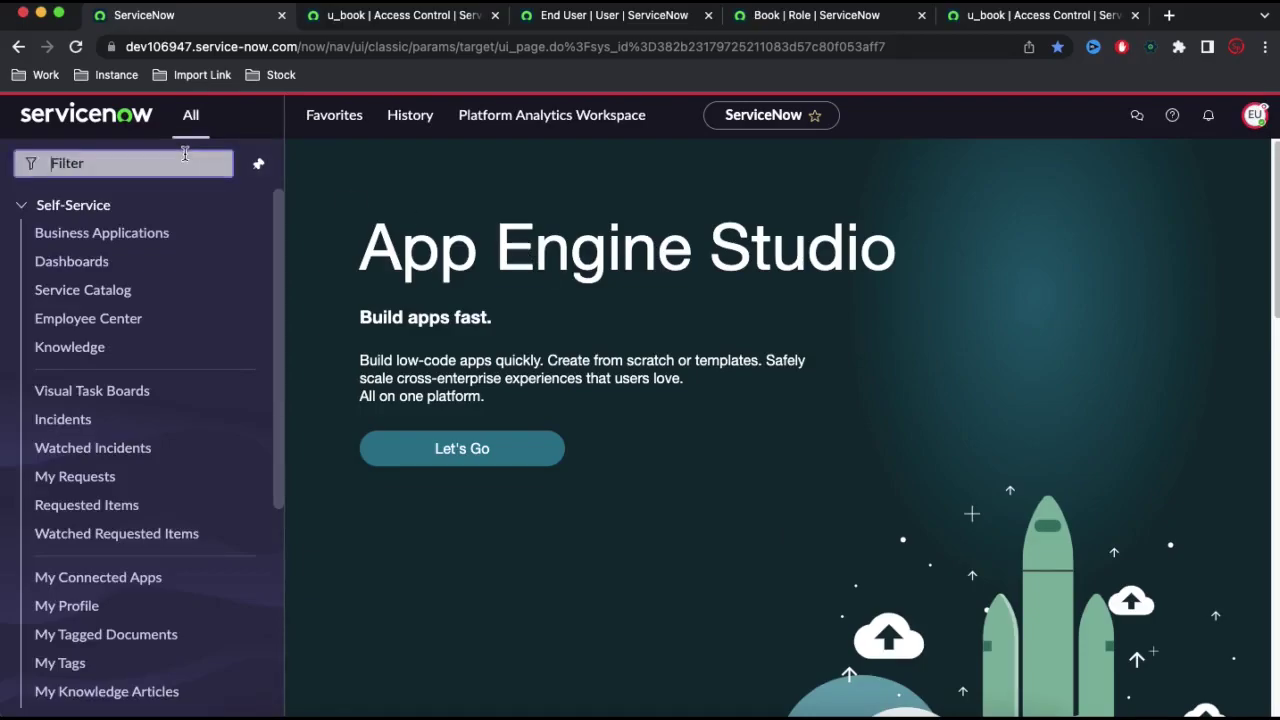
- Find the Books module with the filter "book", open the Test record and check whether its State field can be edited
type("book")
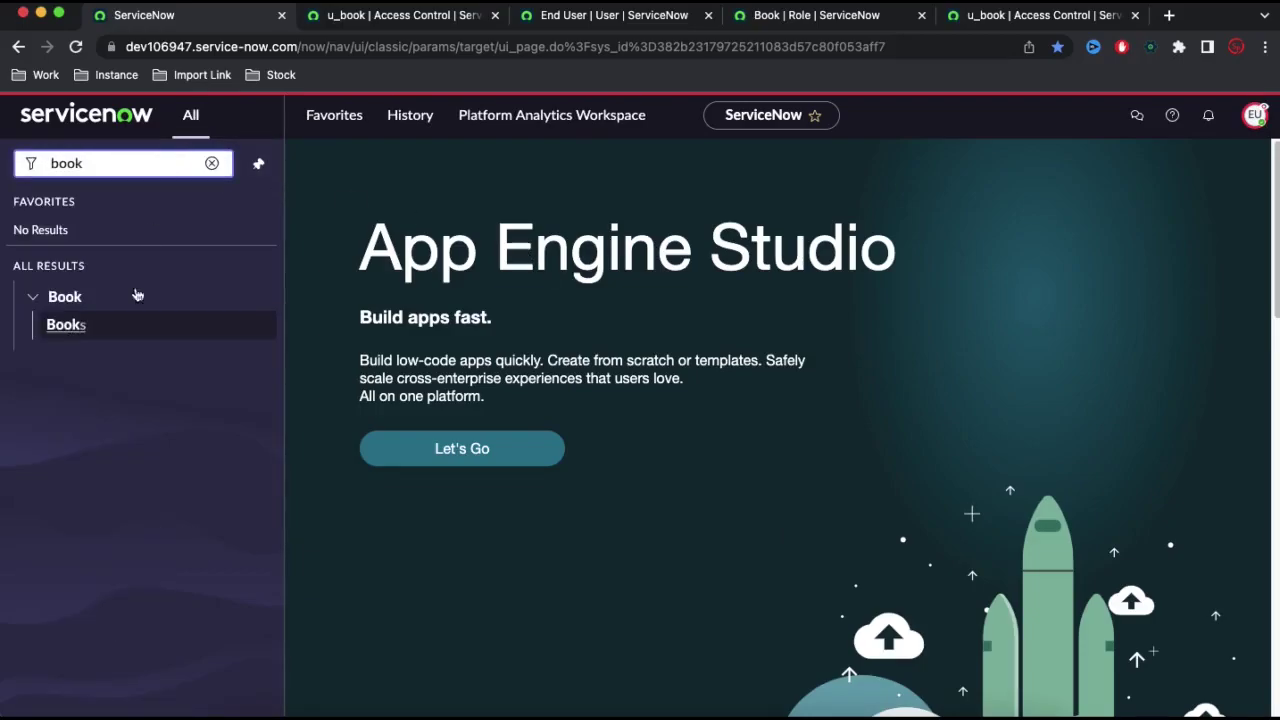
left_click(104, 334)
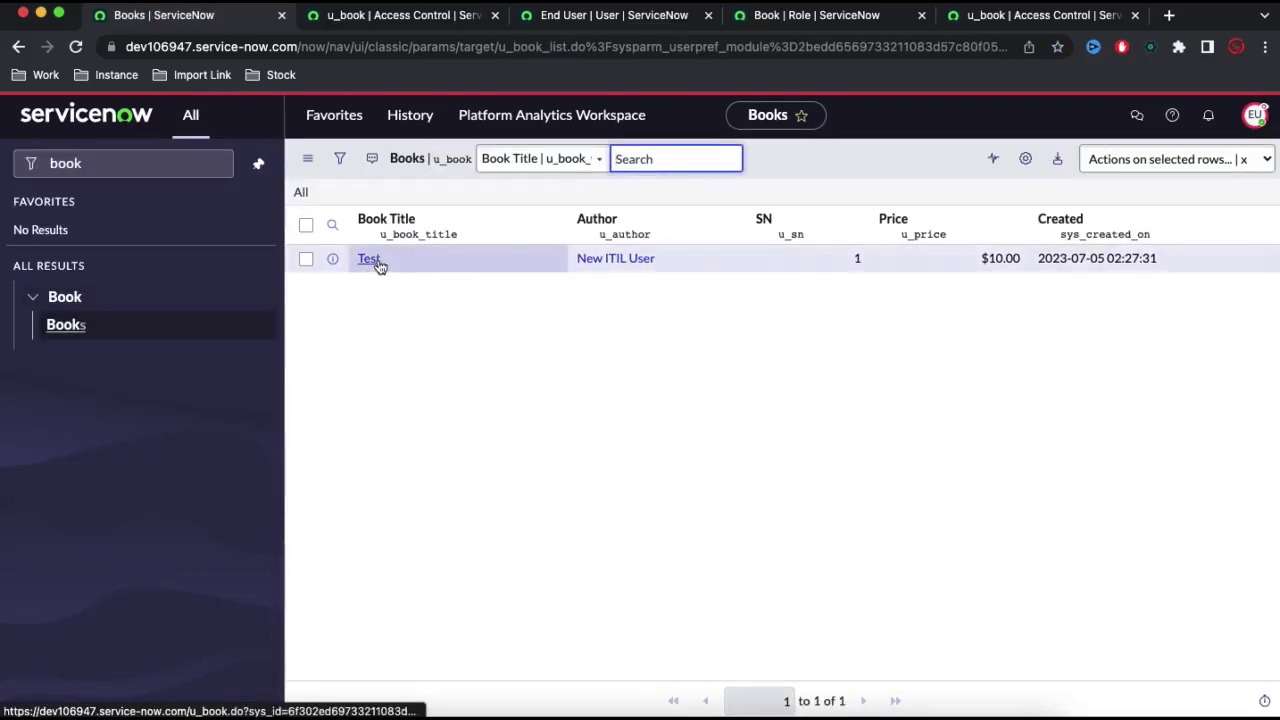
left_click(376, 263)
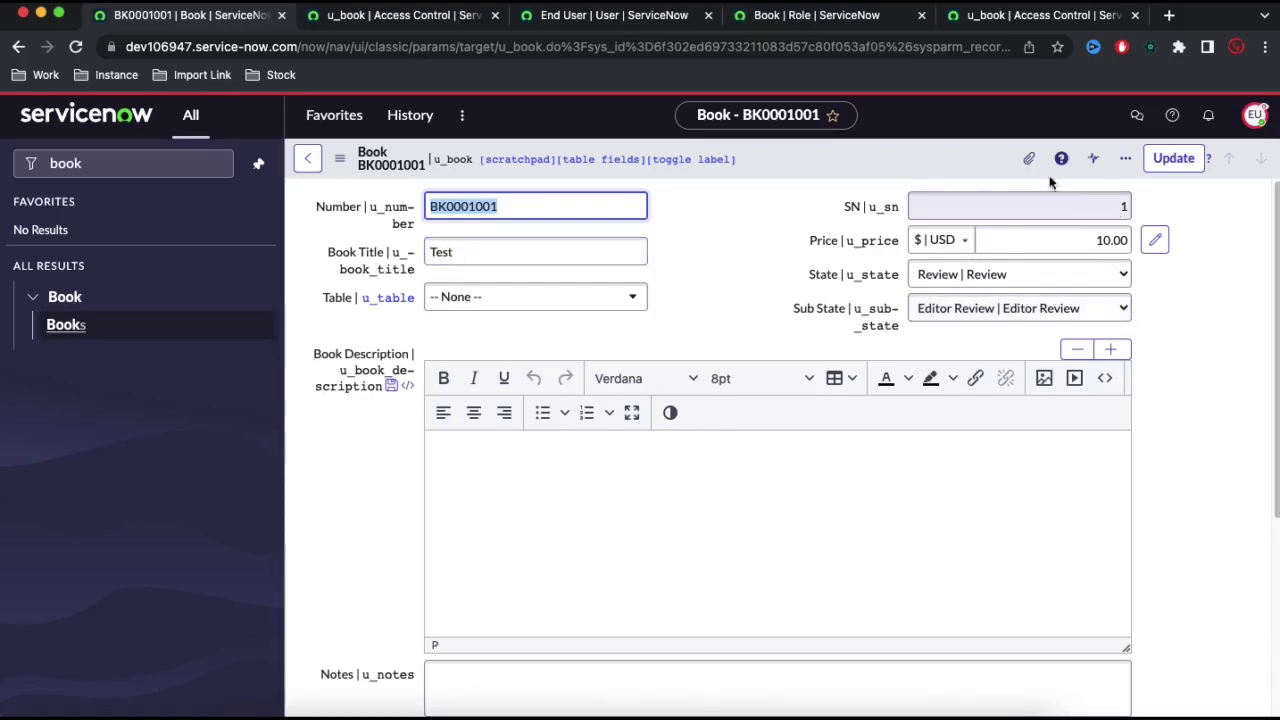
left_click(935, 275)
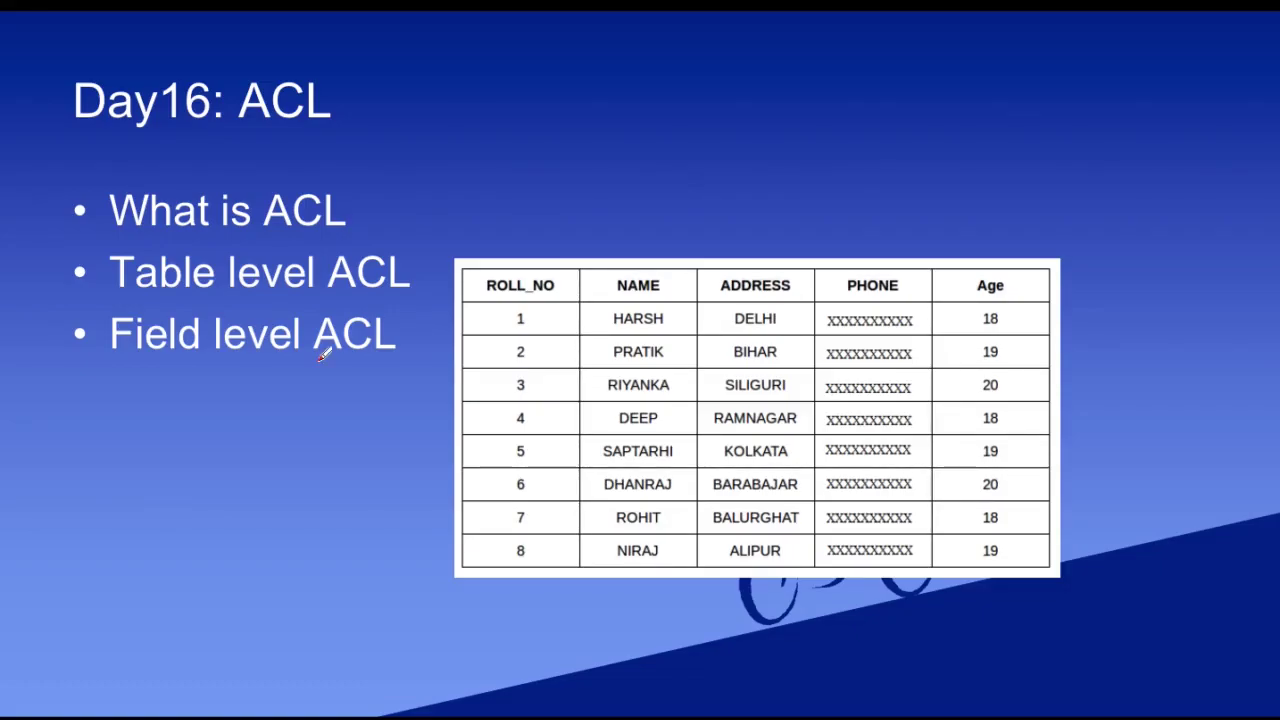
mouse_move(483, 200)
left_mouse_down()
mouse_move(571, 143)
mouse_move(628, 172)
mouse_move(478, 241)
left_mouse_up()
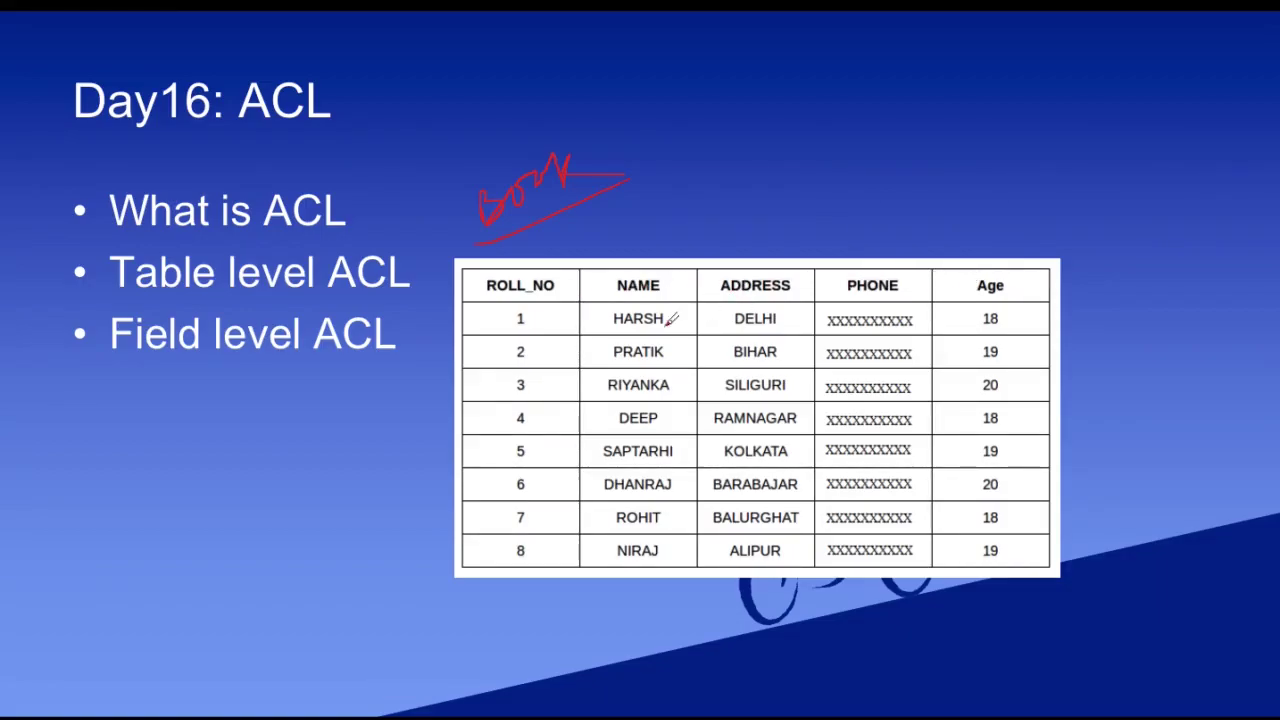
left_click_drag(565, 290, 903, 285)
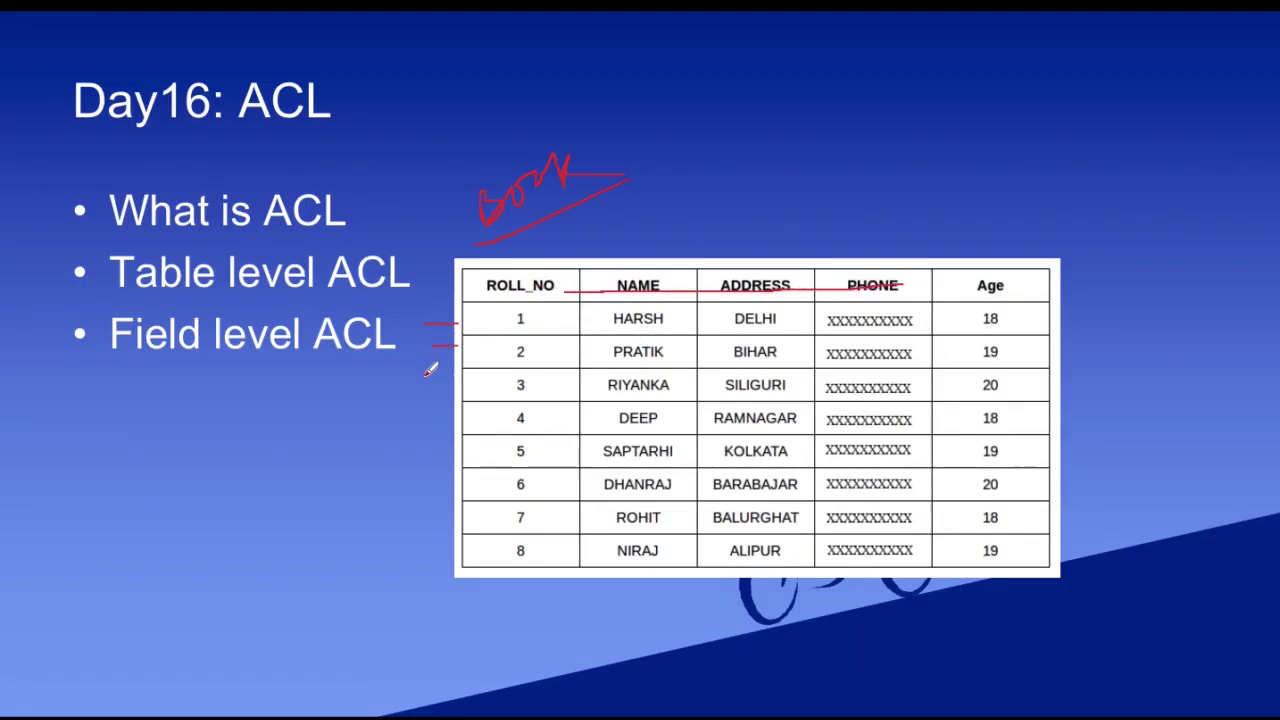
left_click_drag(428, 373, 466, 372)
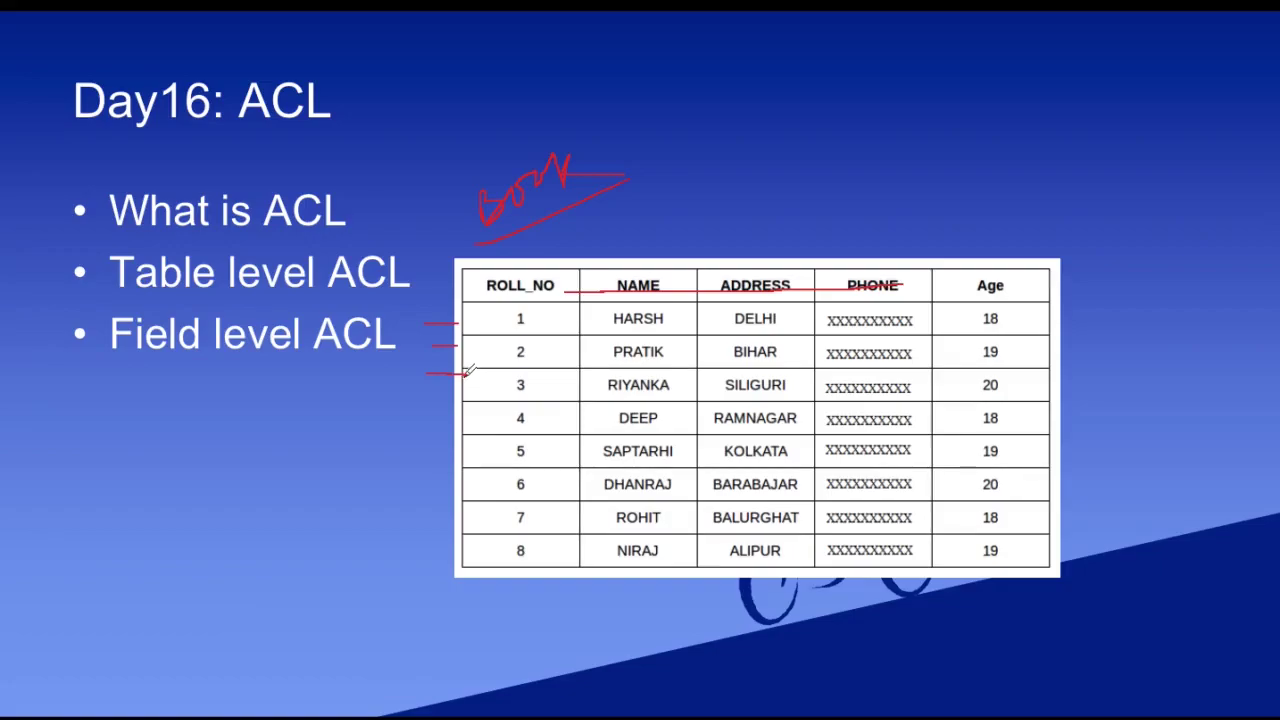
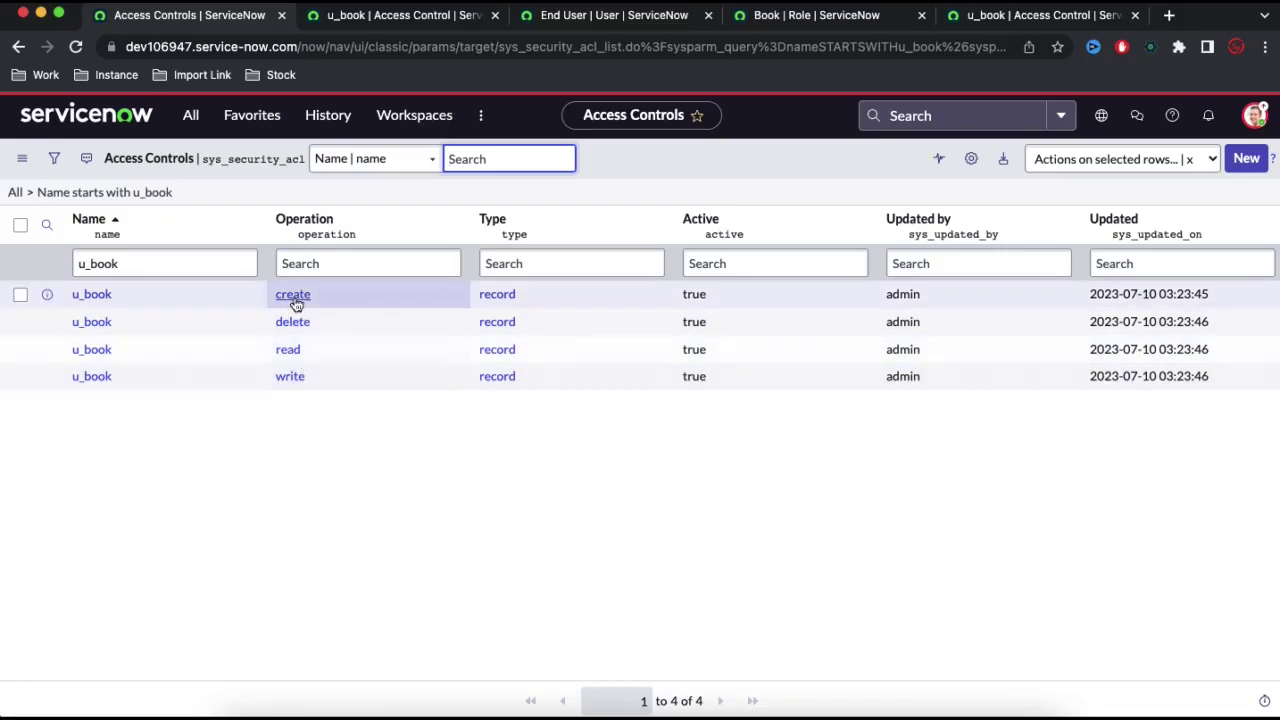
- Create a new record access control with the write operation for the State field of the Book [u_book] table
left_click(1246, 159)
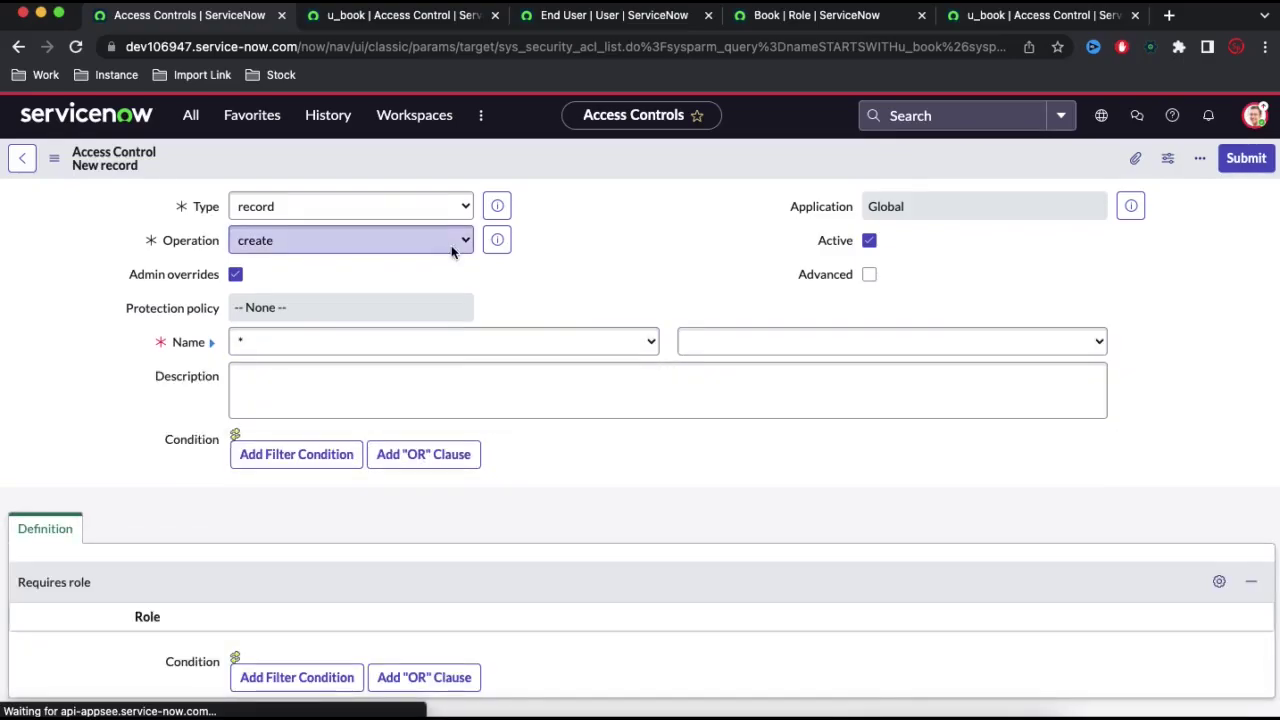
left_click(451, 245)
left_click(408, 284)
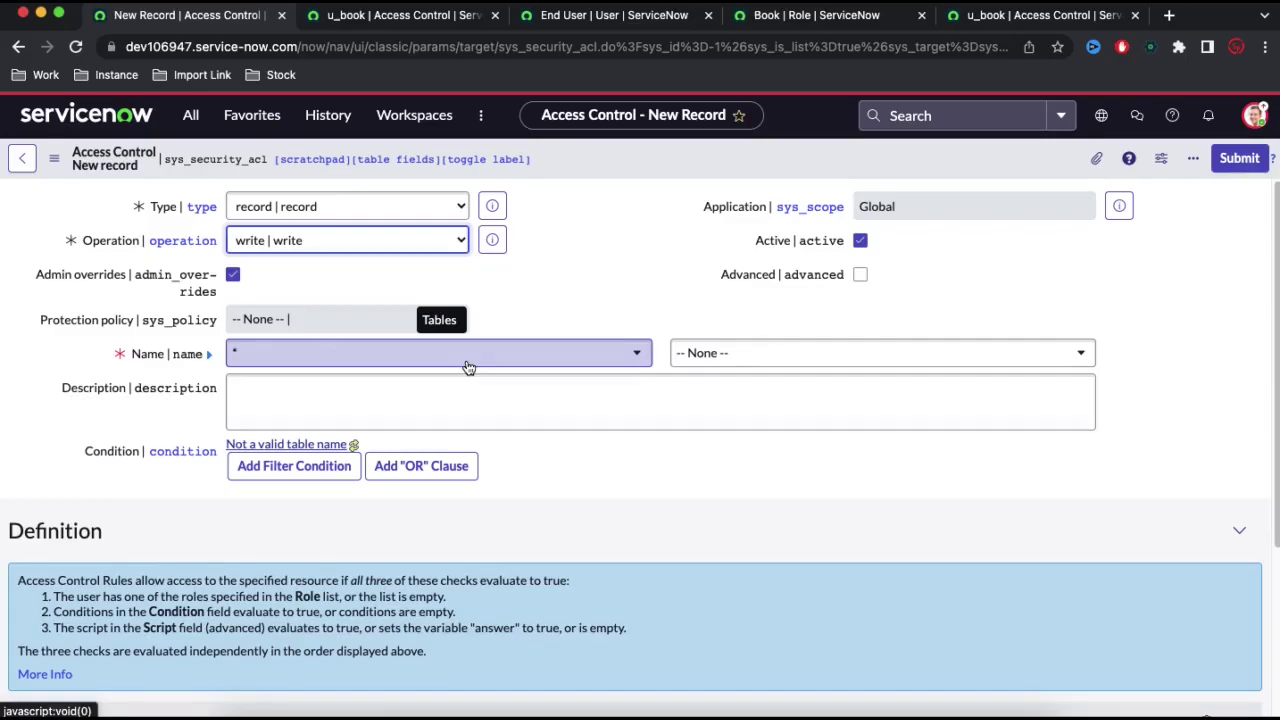
left_click(469, 368)
left_click(749, 354)
type("sta")
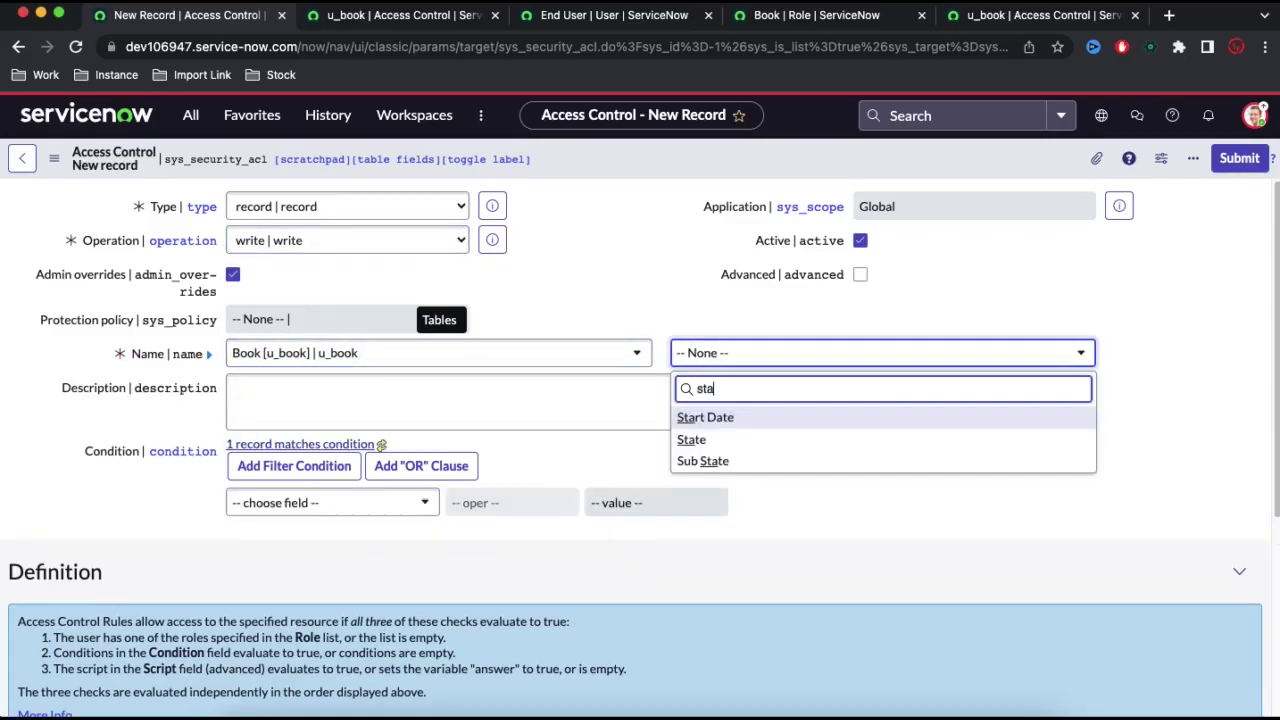
type("t")
left_click(735, 420)
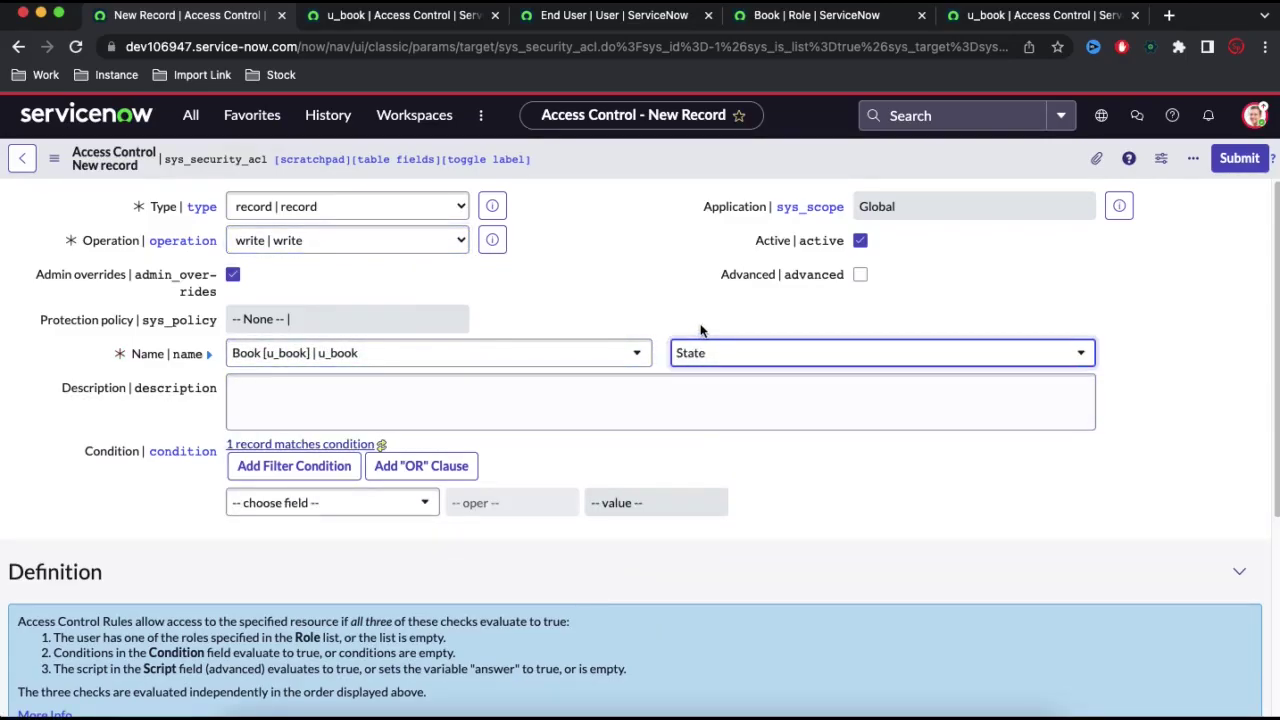
- Add Book as the required role of the new State write rule, then save it and accept the security rule verification
scroll(678, 320, "down", 3)
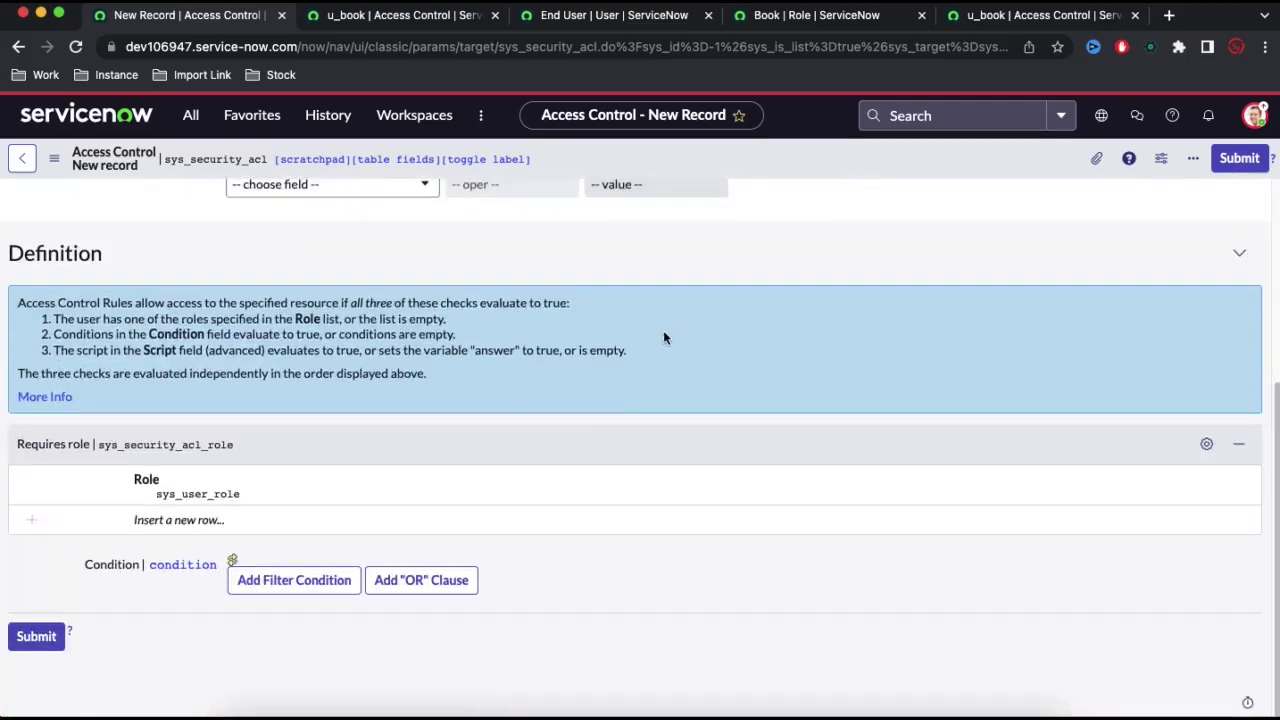
double_click(224, 514)
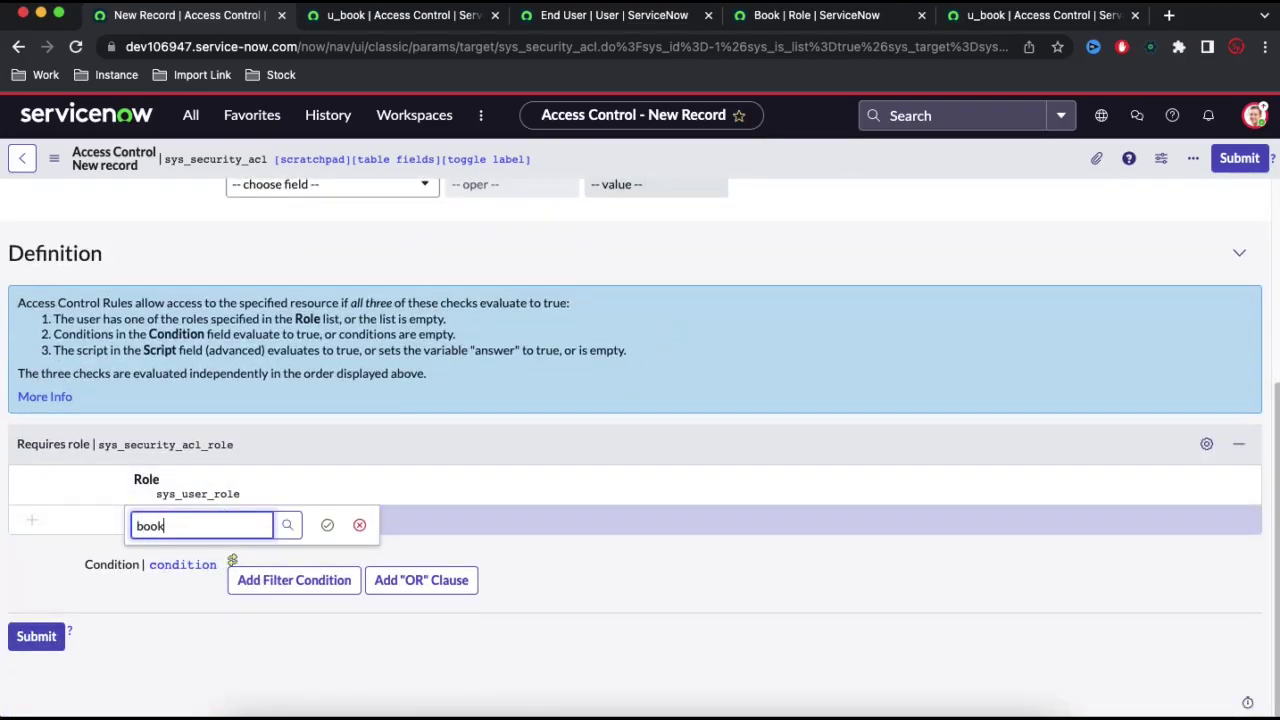
type("book")
left_click(184, 579)
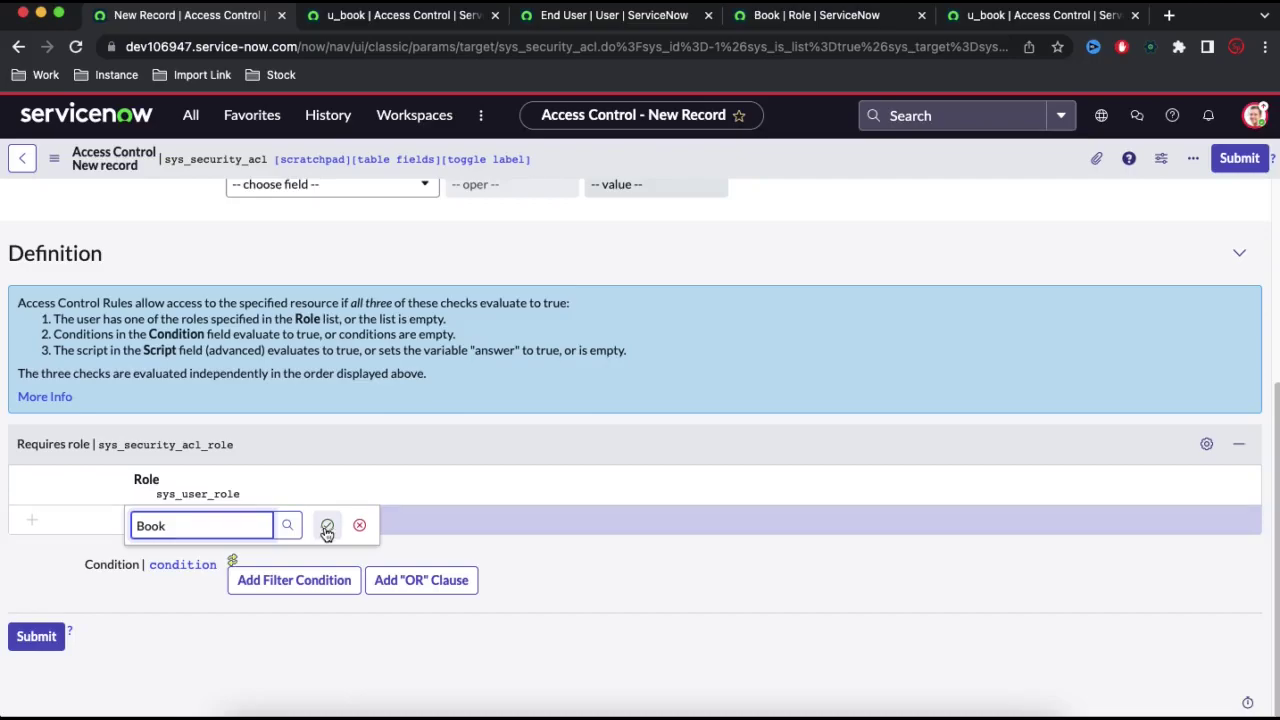
left_click(327, 527)
right_click(690, 155)
left_click(697, 159)
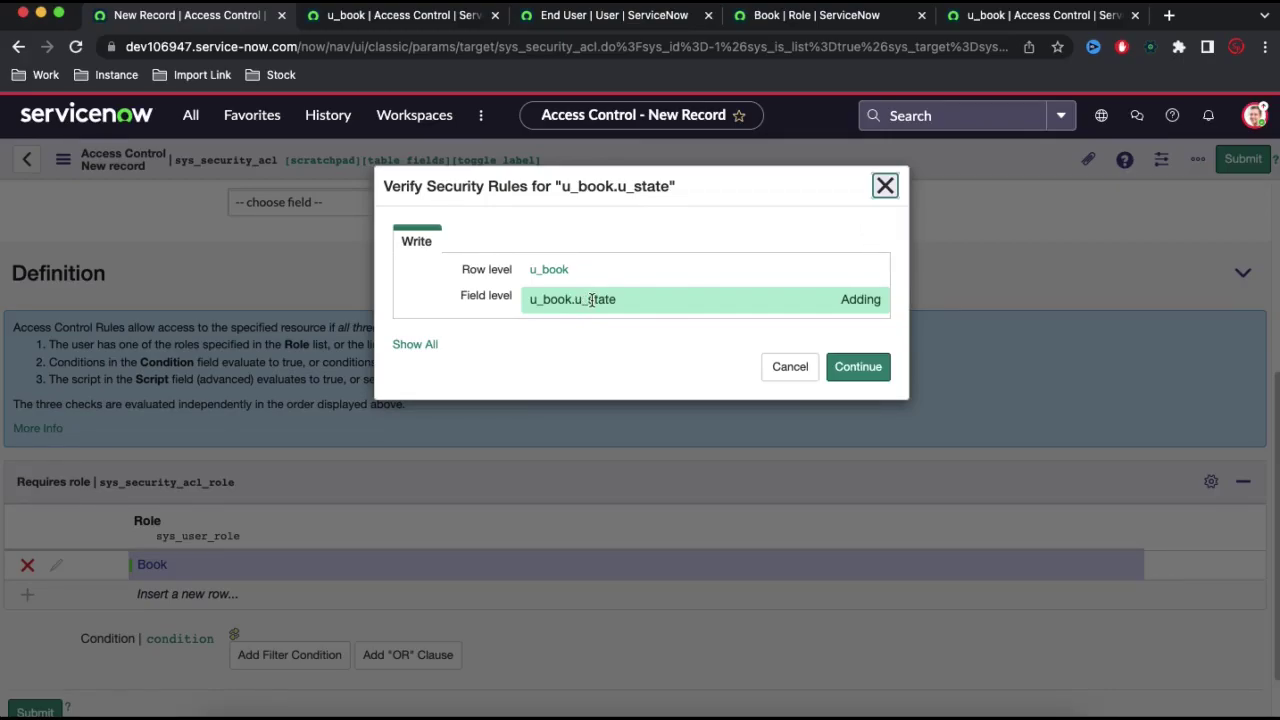
left_click(858, 368)
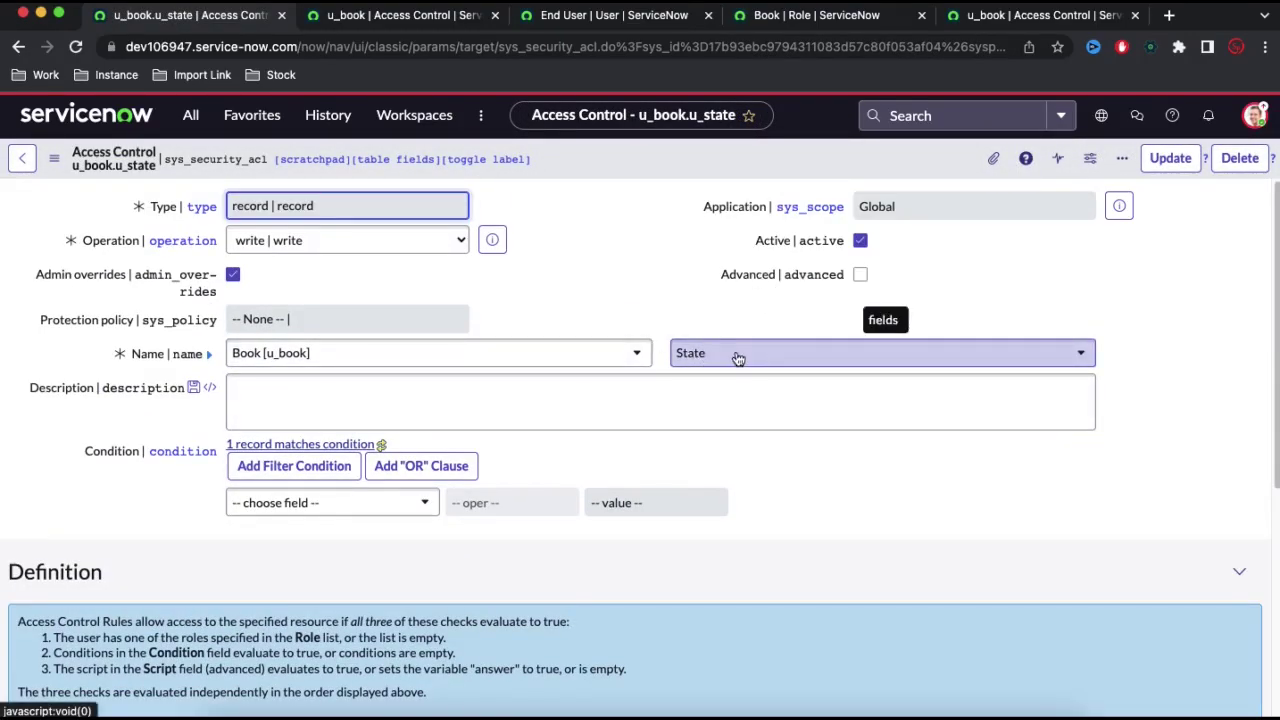
- Open the Access Control (ACL) list and start a new record rule with operation write for all fields (*) of Book [u_book]
left_click(191, 115)
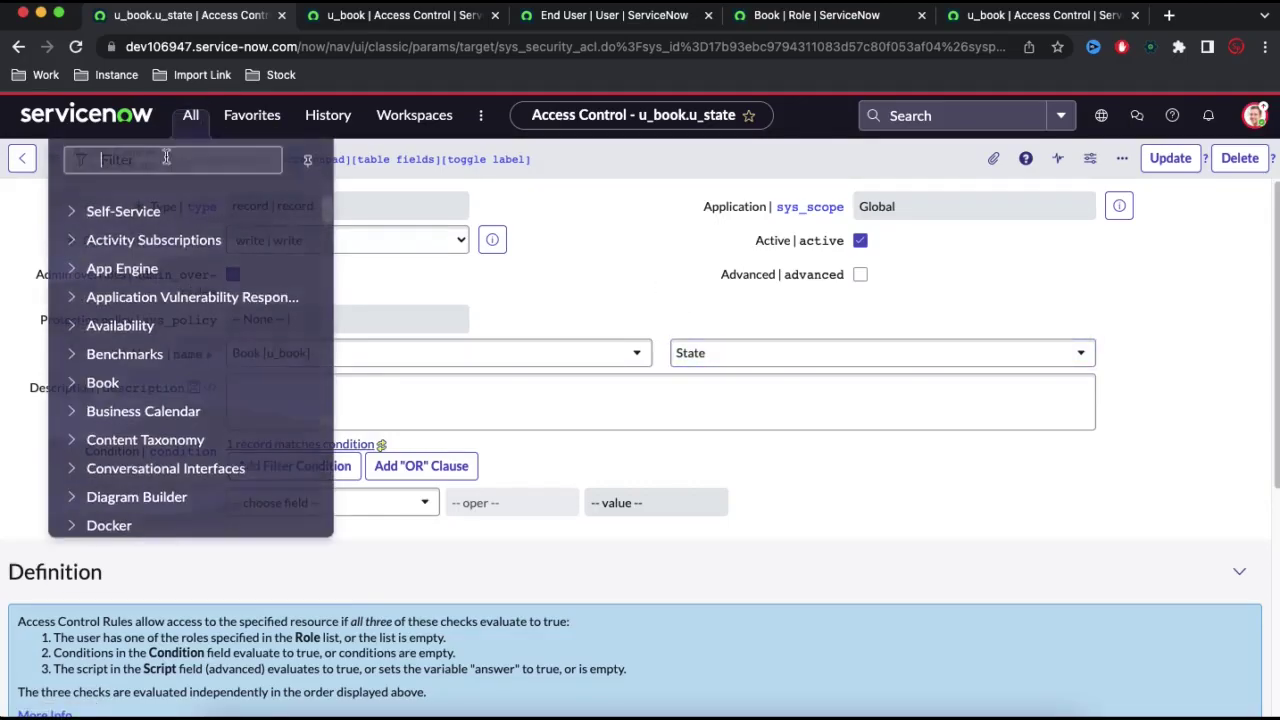
type("acl")
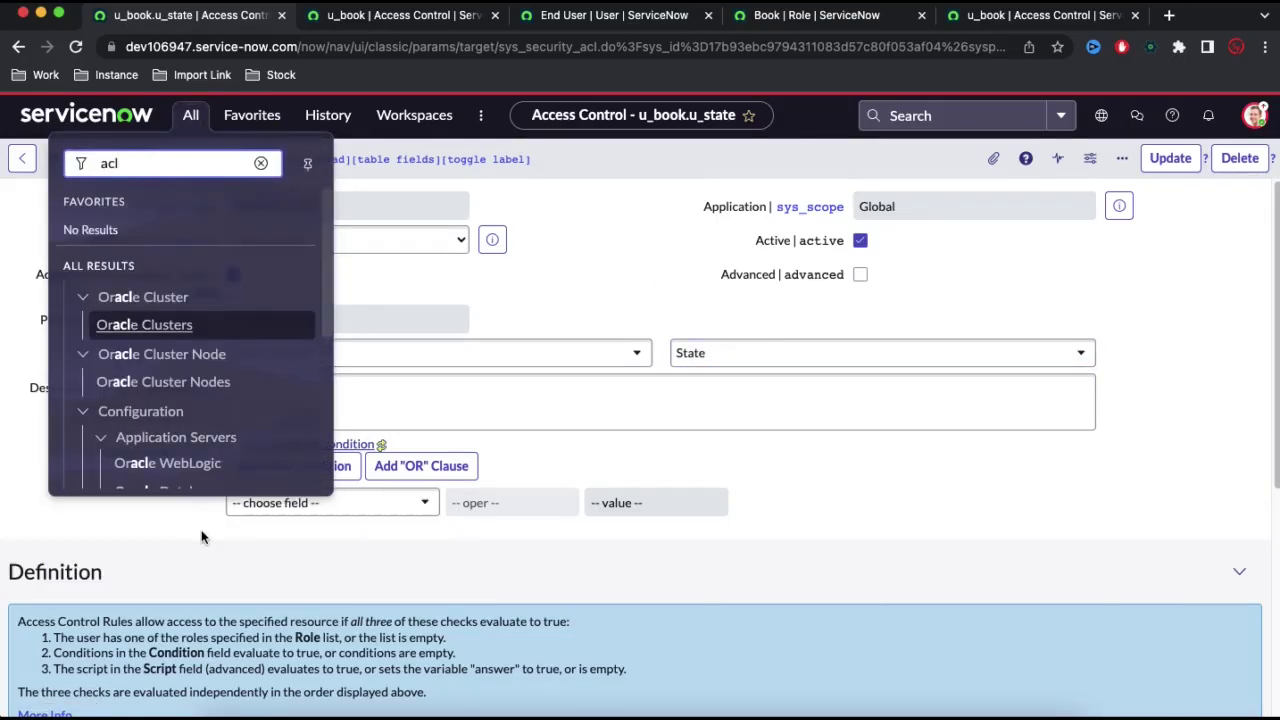
scroll(190, 400, "down", 5)
left_click(184, 463)
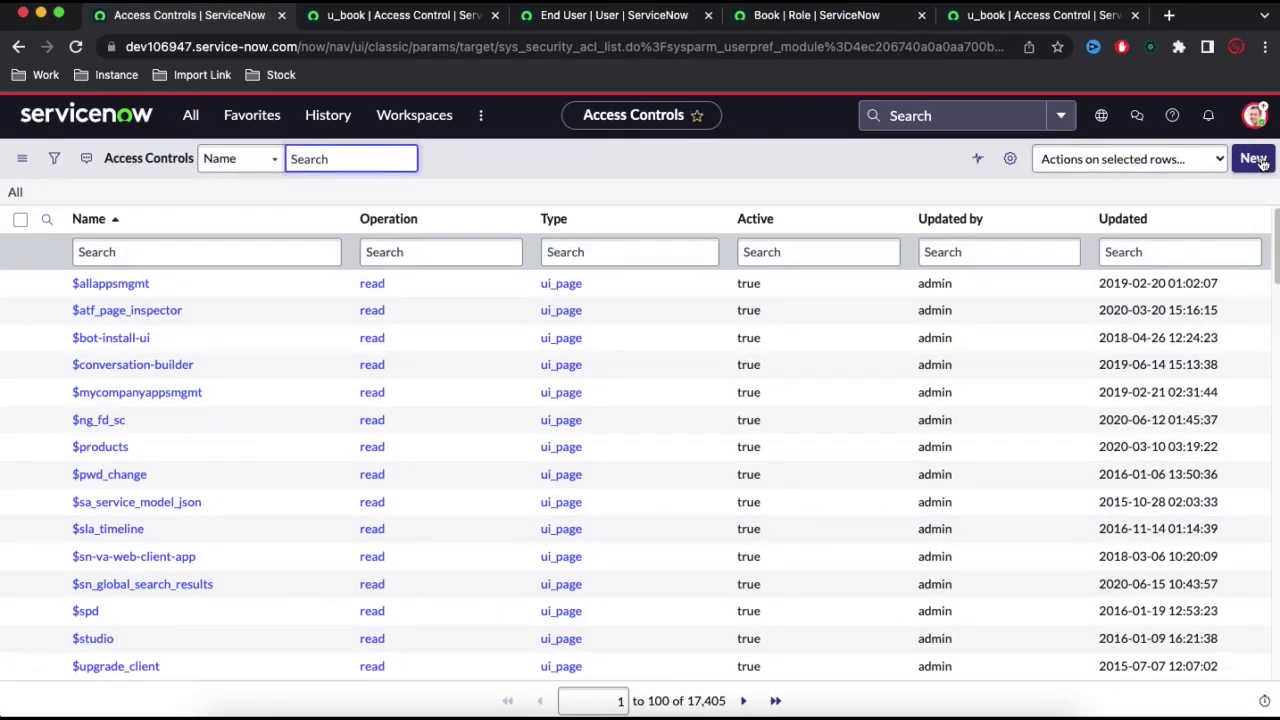
left_click(1253, 159)
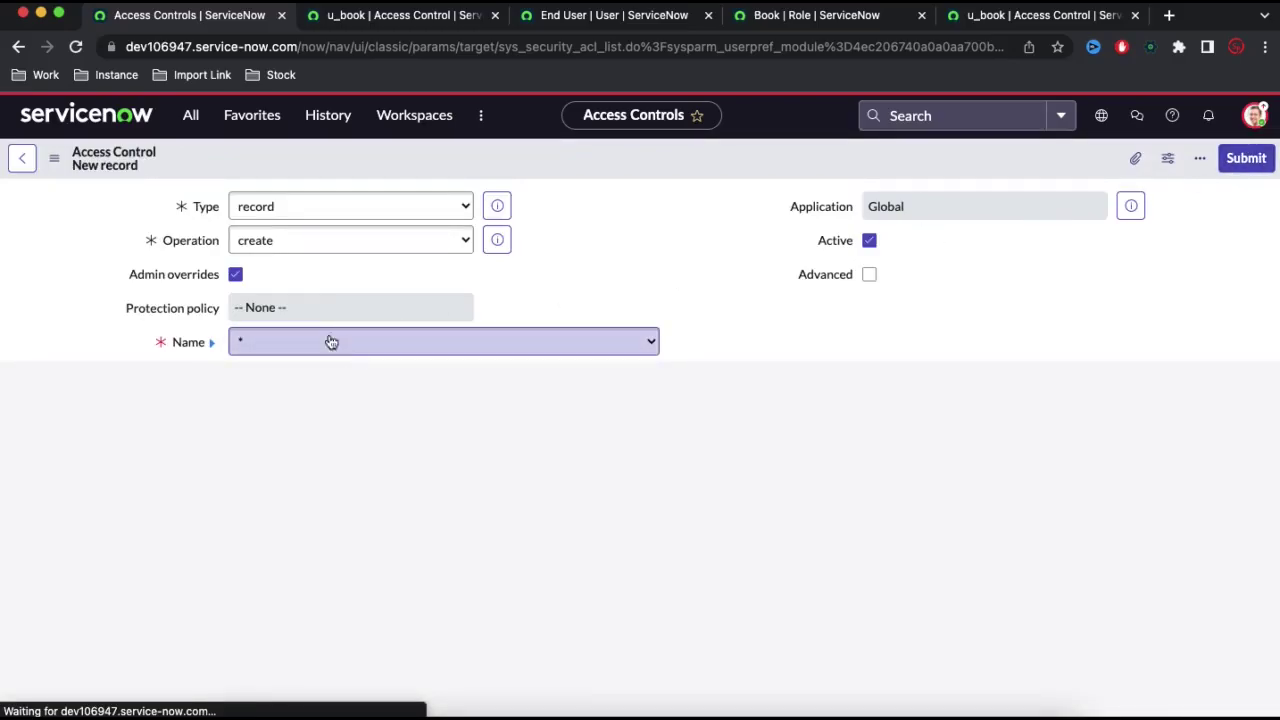
left_click(343, 242)
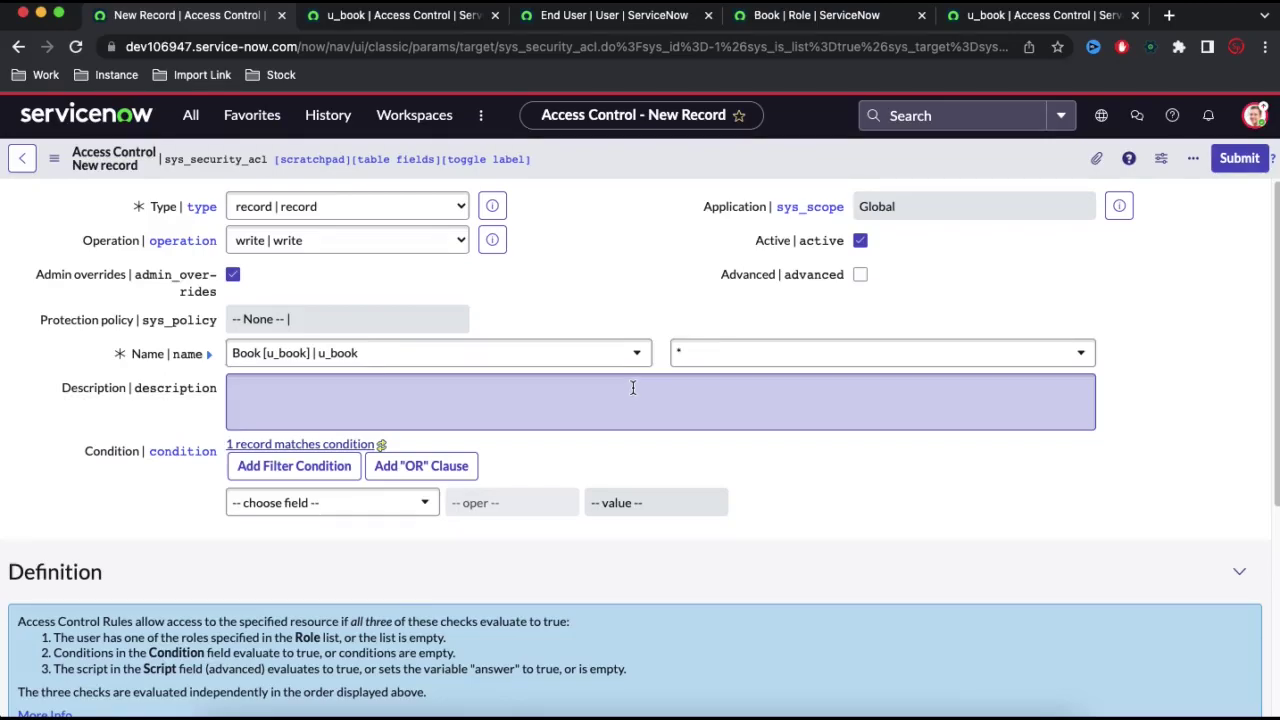
- Require the itil role for the u_book.* write rule, then save it and accept the security rule verification
scroll(633, 388, "down", 5)
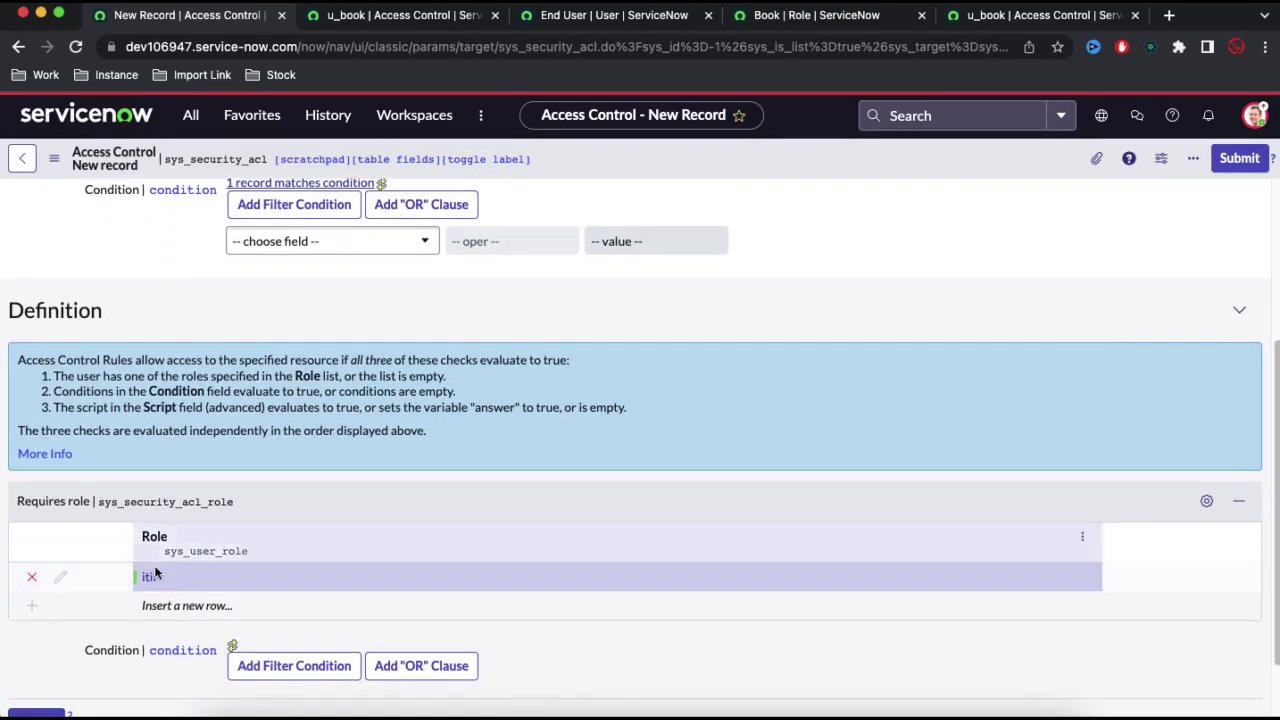
scroll(654, 360, "up", 4)
scroll(654, 360, "up", 2)
right_click(679, 163)
key("Escape")
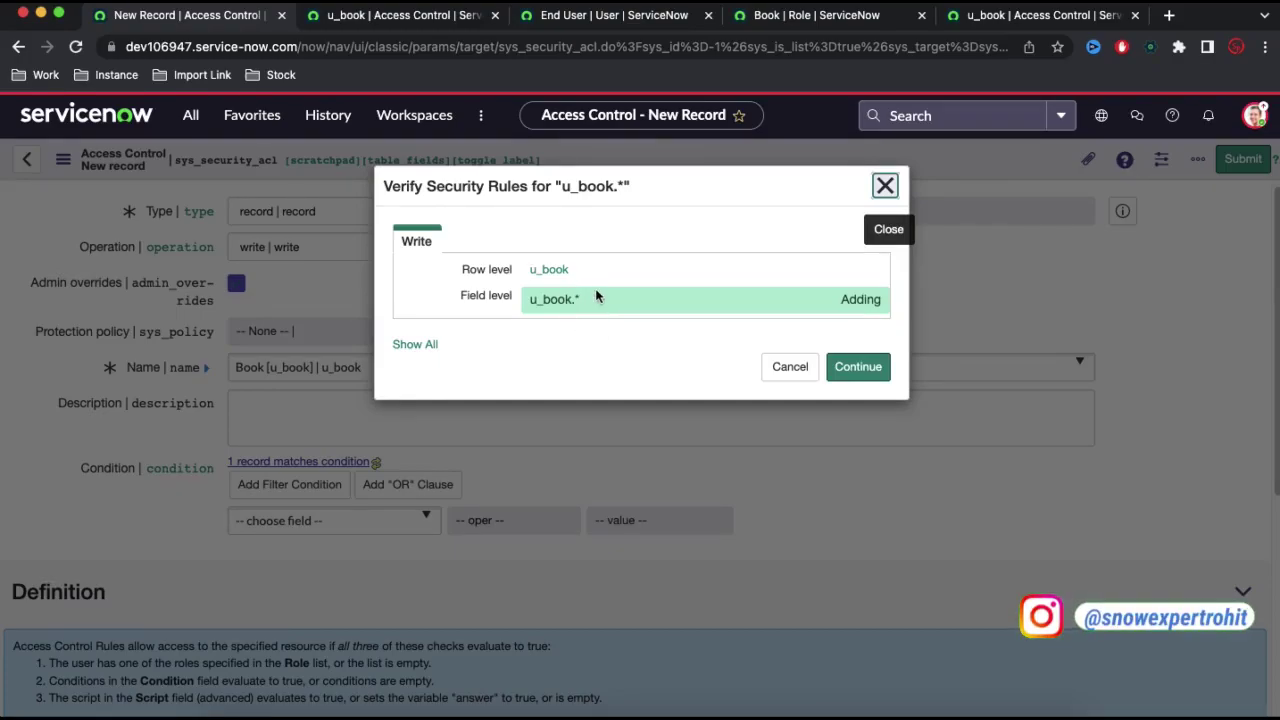
left_click(857, 367)
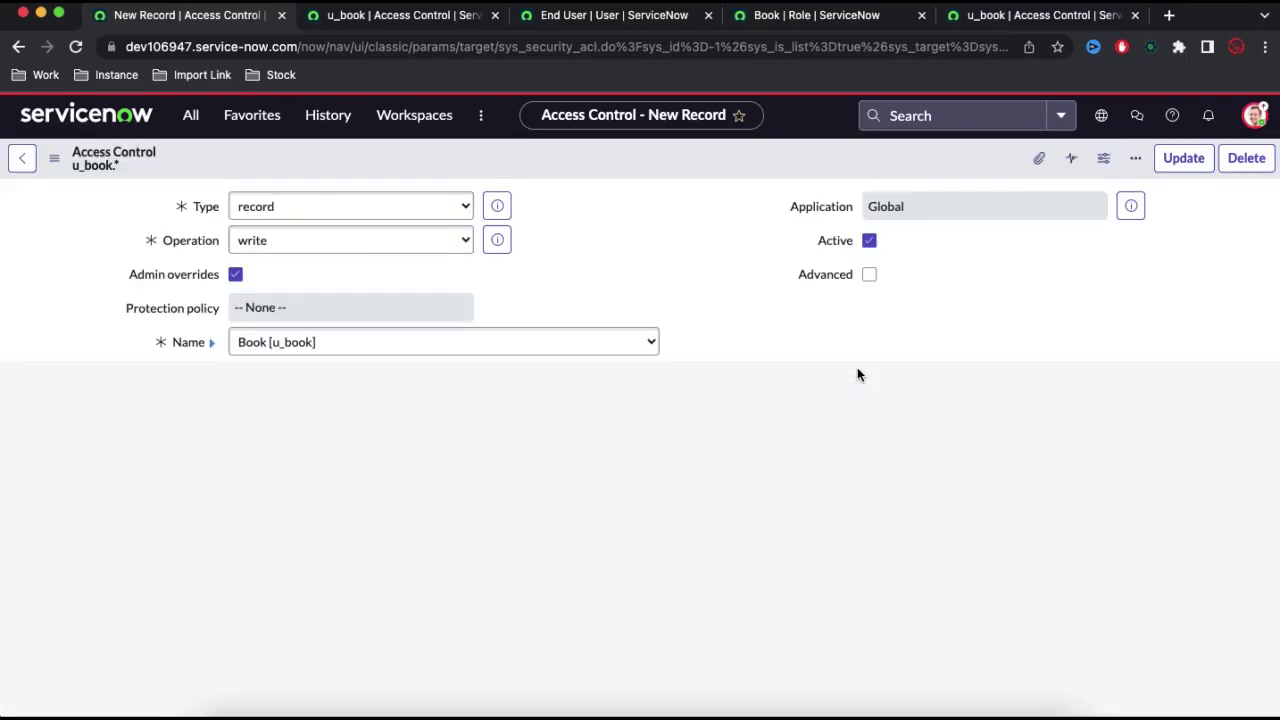
- Return to the Access Control (ACL) list and filter the rule names by "u_book"
left_click(191, 118)
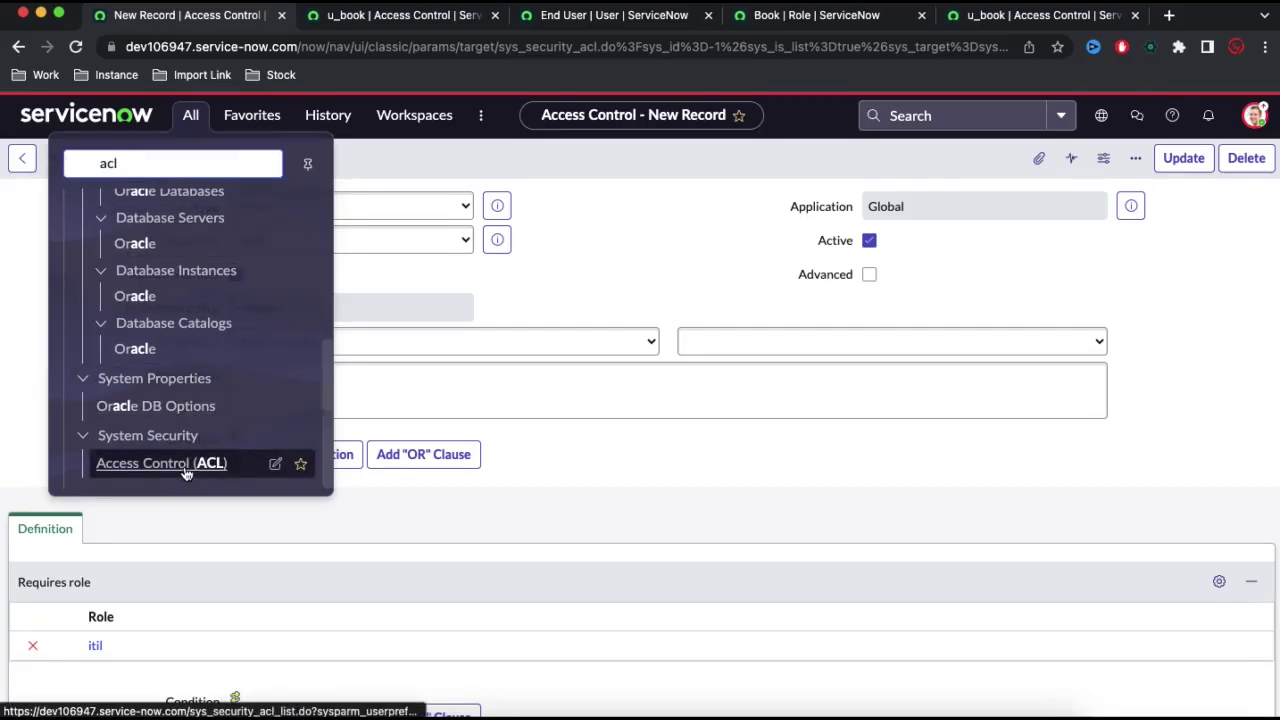
left_click(184, 465)
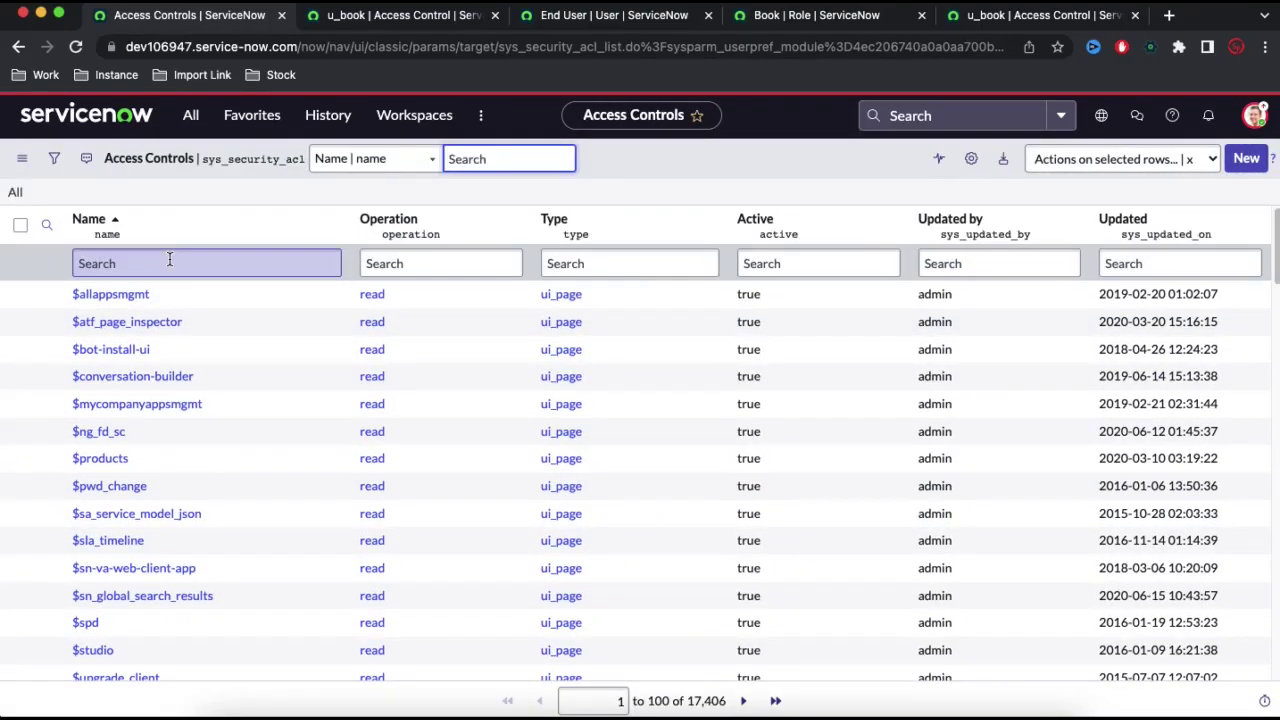
left_click(170, 260)
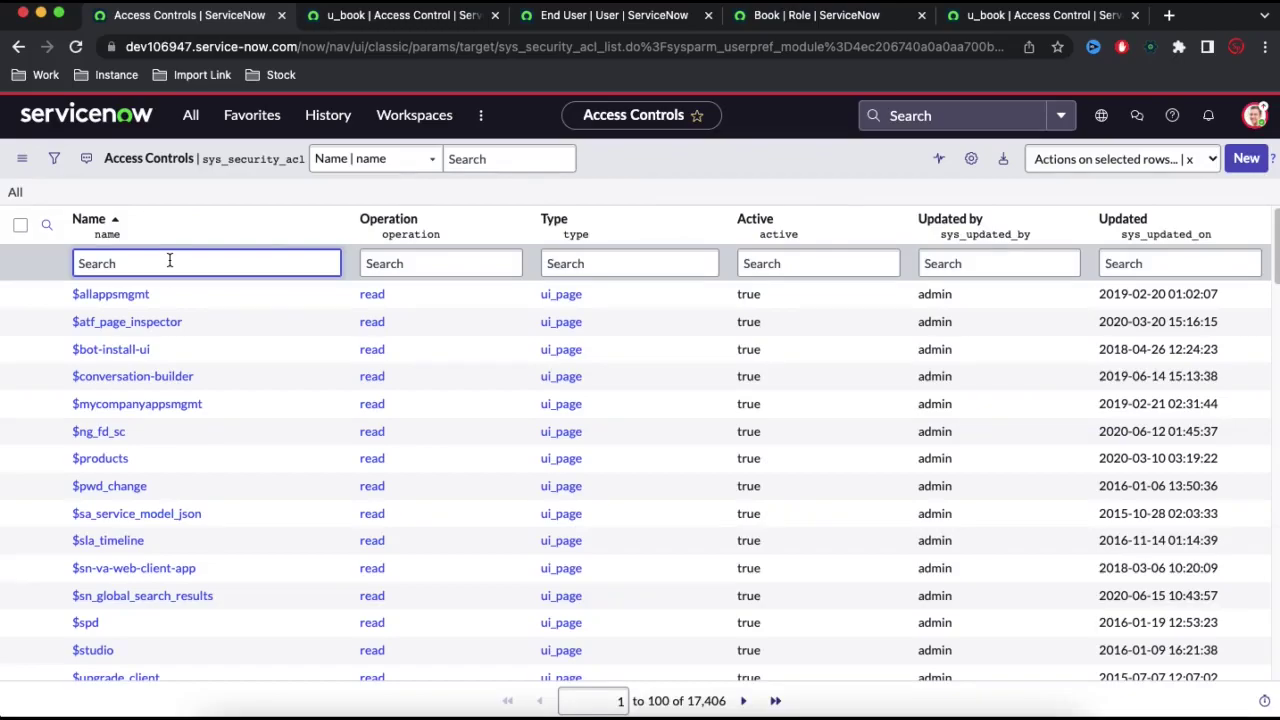
type("u_book")
key("Return")
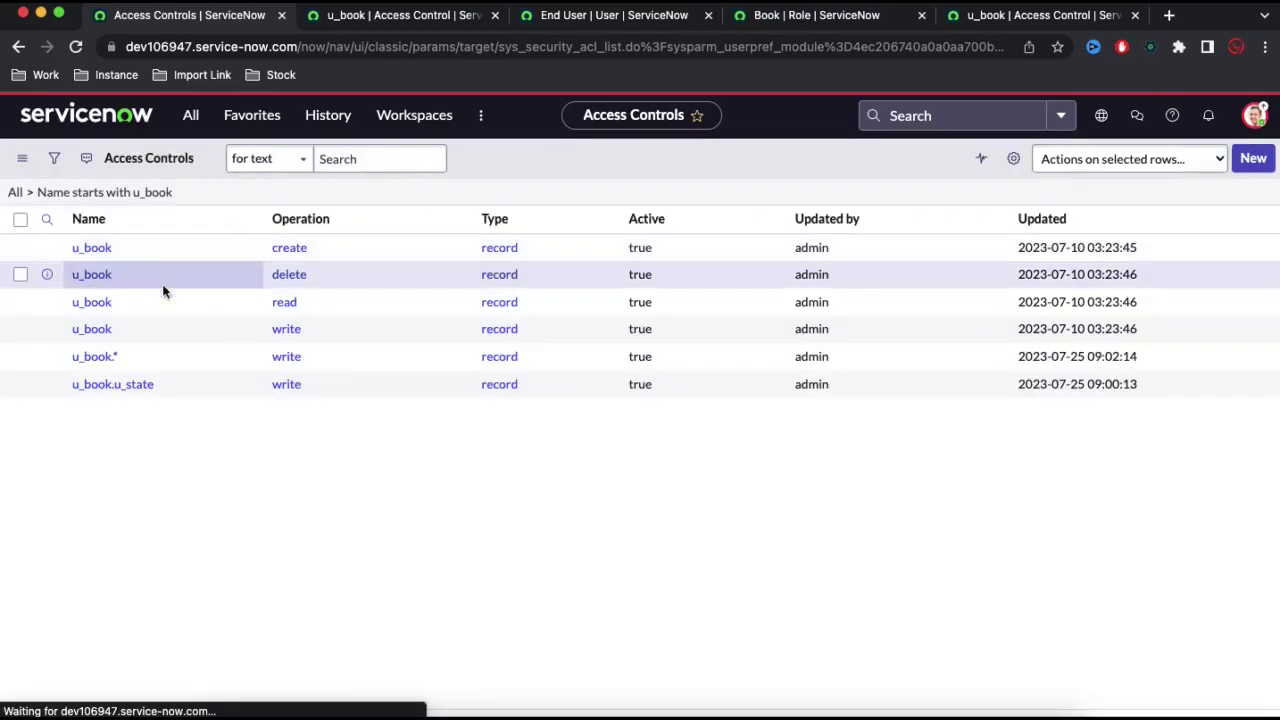
- Narrow the u_book access control list to the rules whose operation is write
right_click(286, 357)
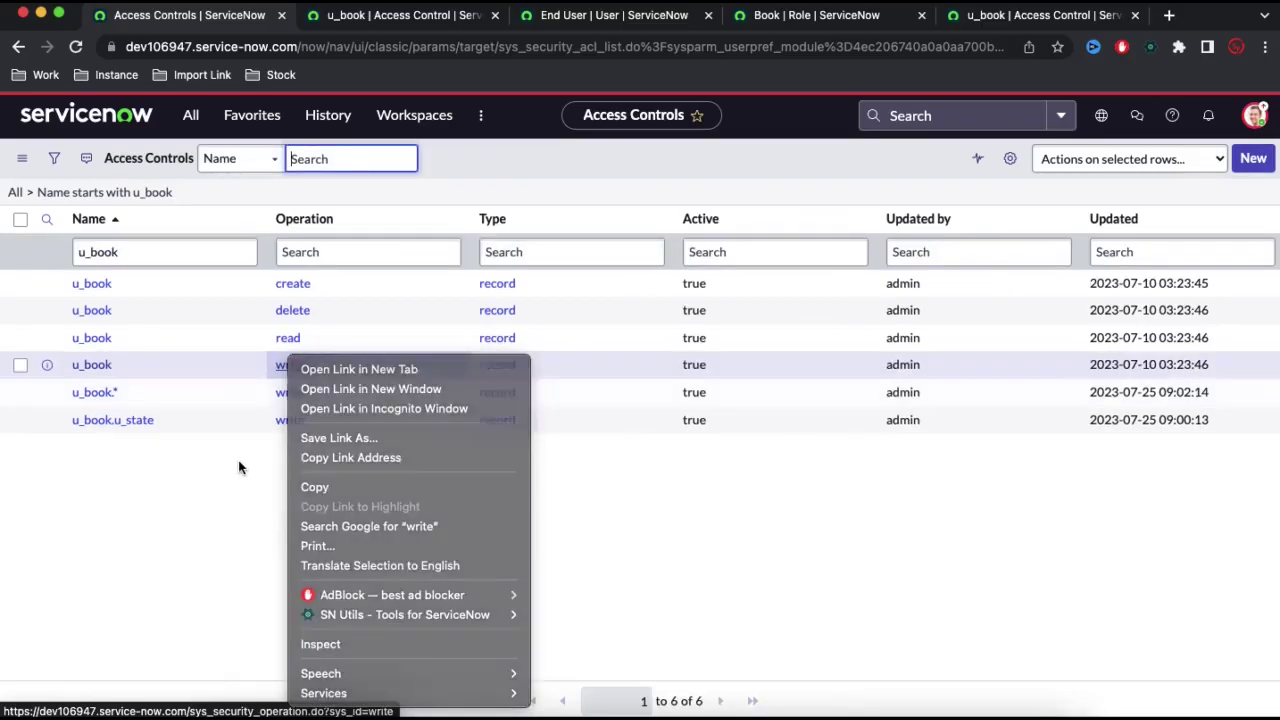
left_click(285, 415)
right_click(285, 415)
left_click(291, 420)
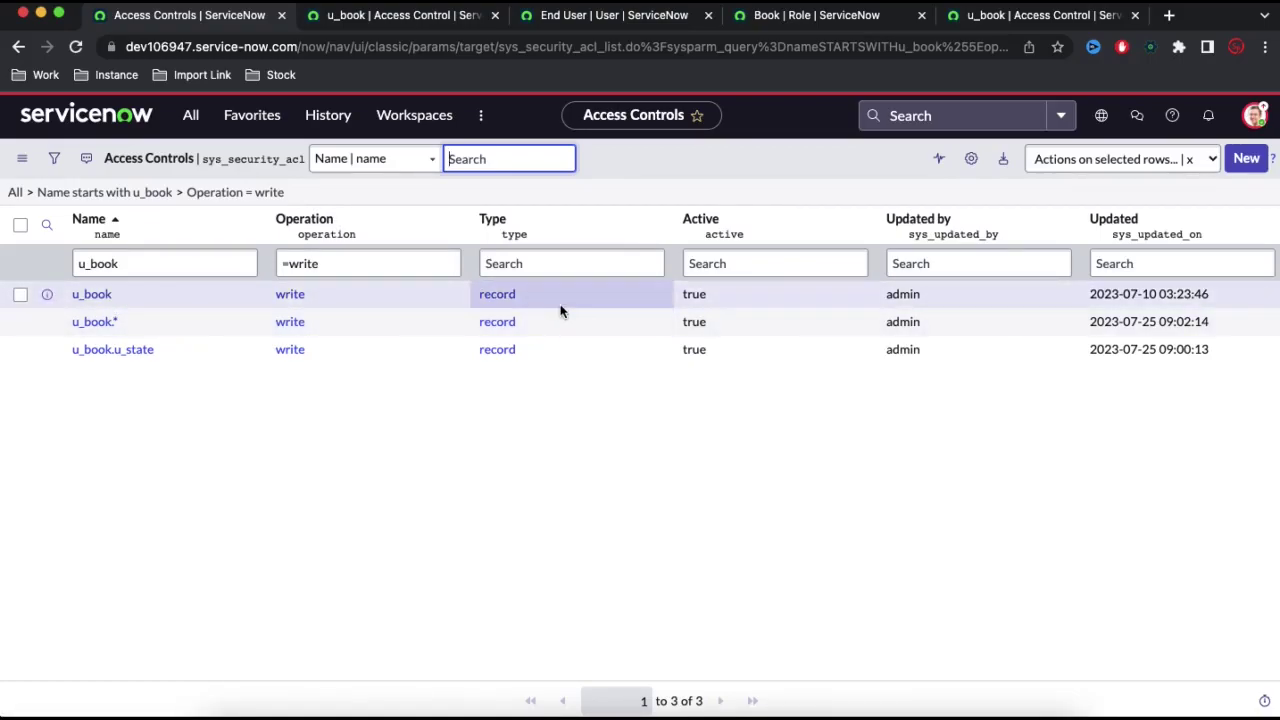
- Switch to the text notes, append "- ITIL & Book" to the State Write line, and add lines "Book.State - Book" and "Book.* - ITIL"
left_click(301, 700)
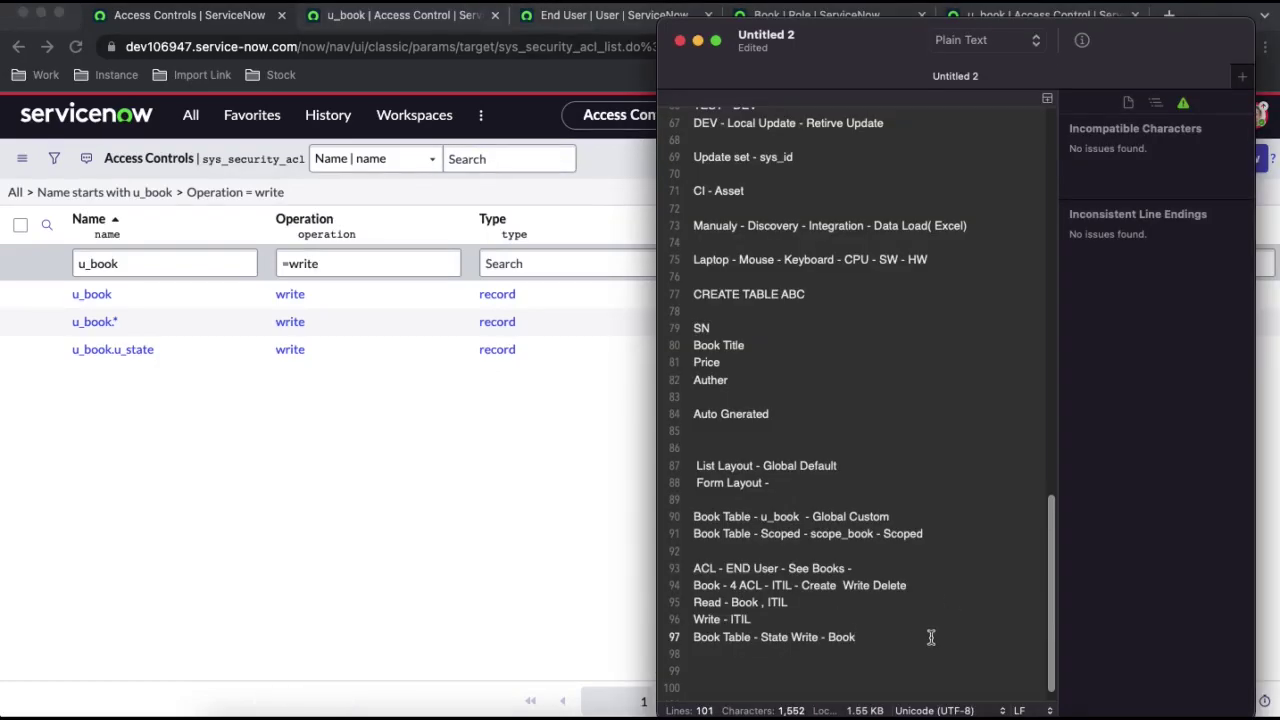
type("- ITIL & Book")
key("Return")
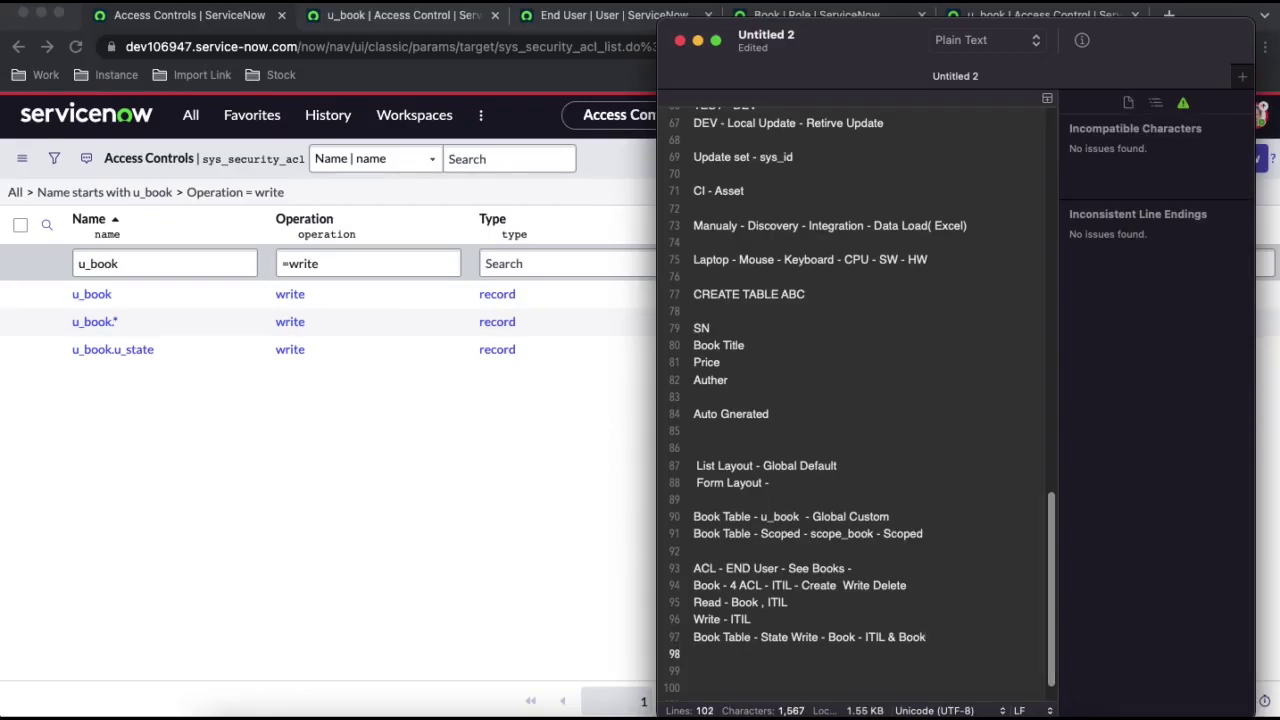
type("Book.State - Book")
key("Return")
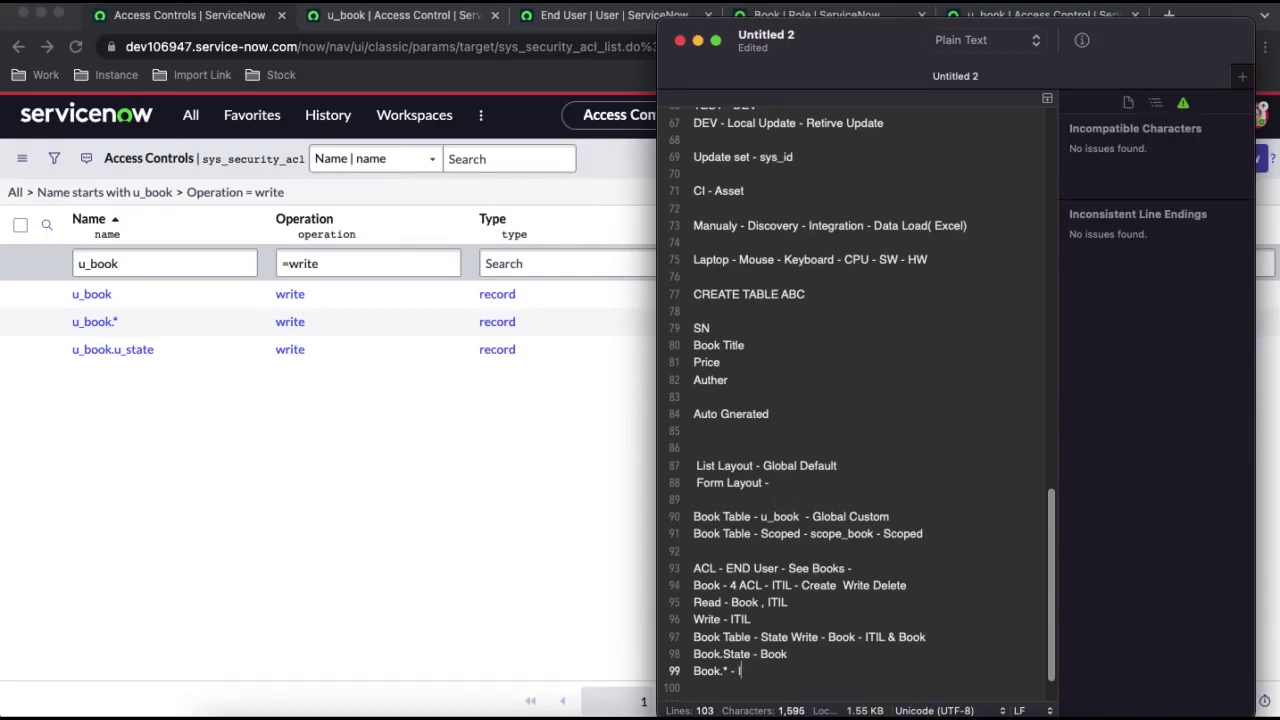
type("Book.* - ITIL")
- Return to ServiceNow in the browser and impersonate the End User account from the recent impersonations
left_click(630, 566)
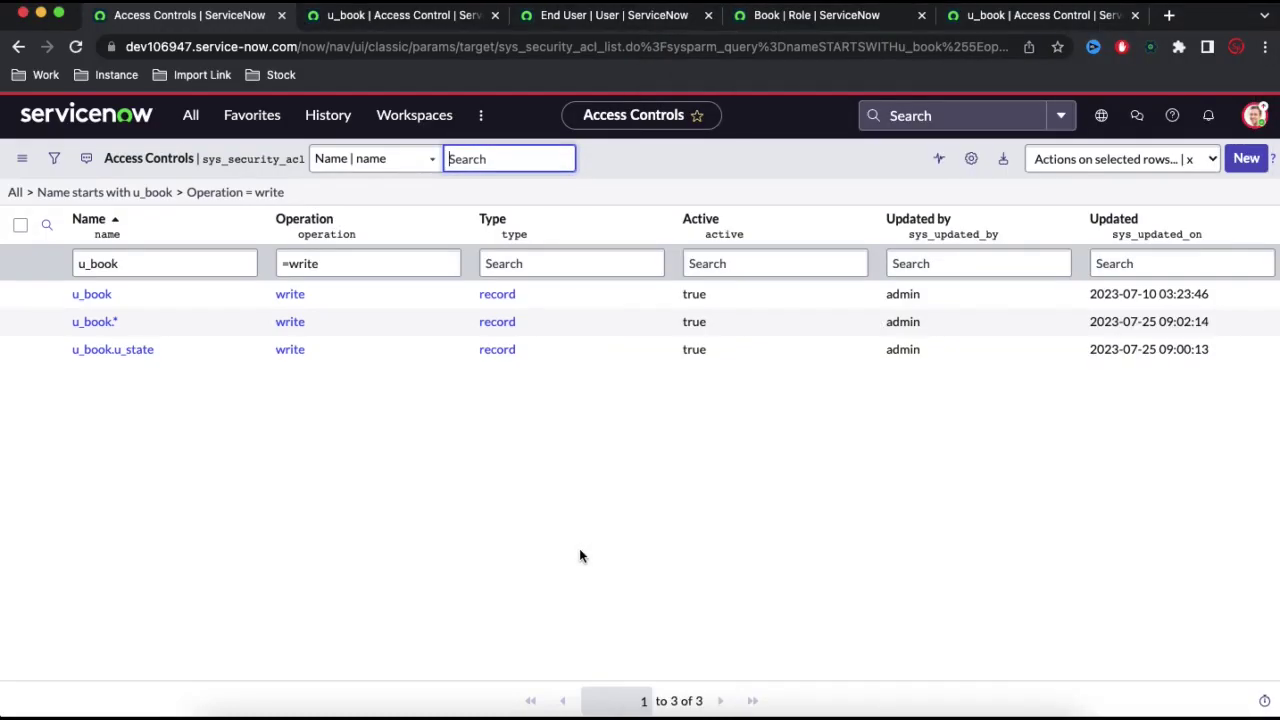
left_click(1254, 115)
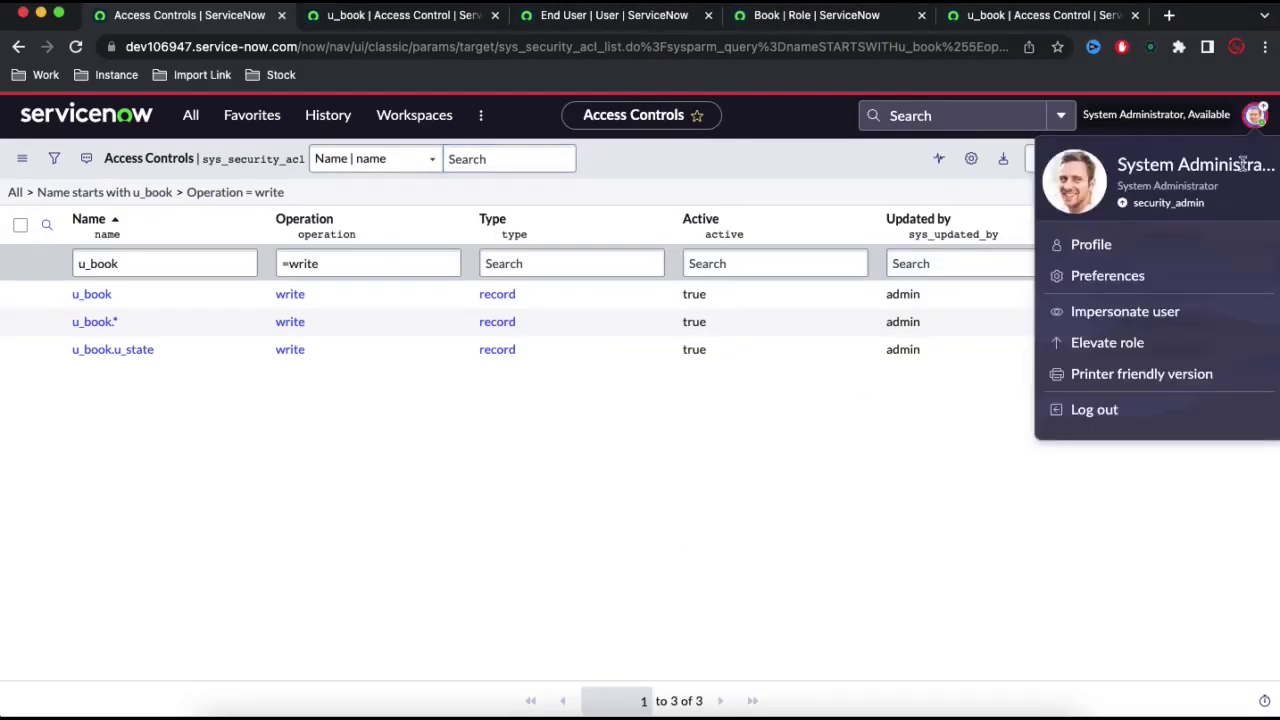
left_click(1125, 315)
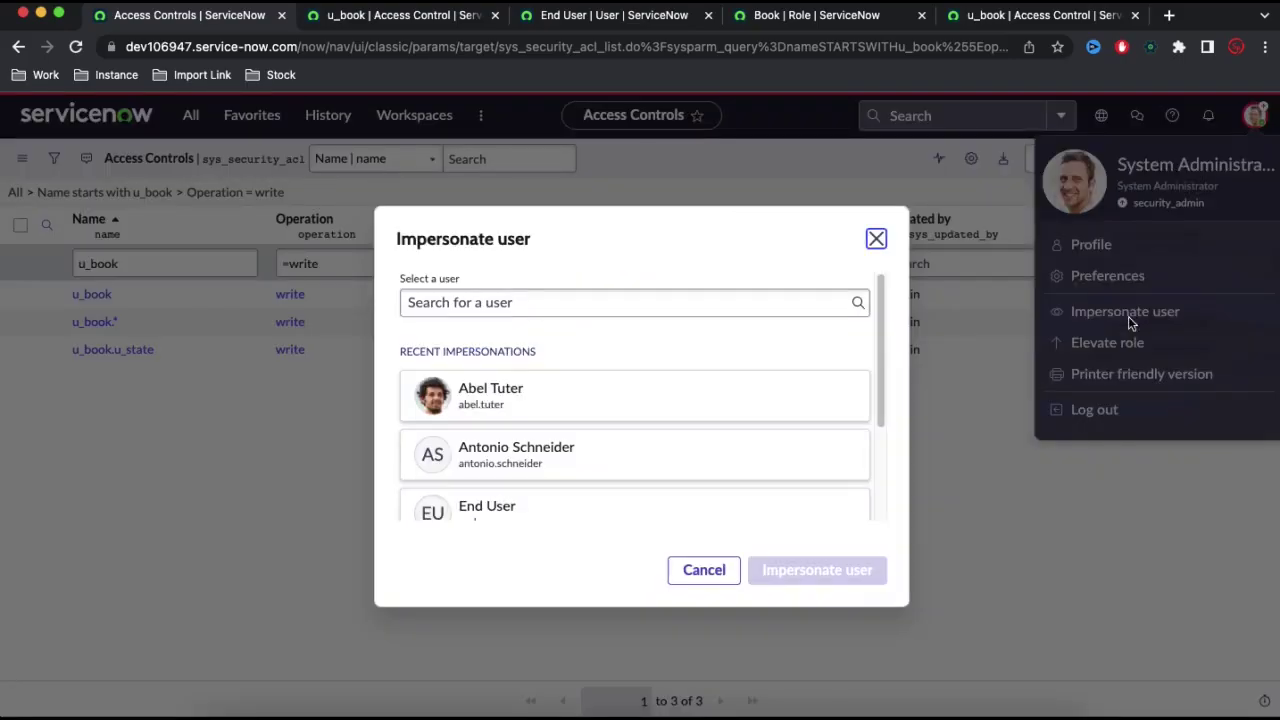
scroll(537, 482, "down", 1)
left_click(537, 482)
left_click(781, 570)
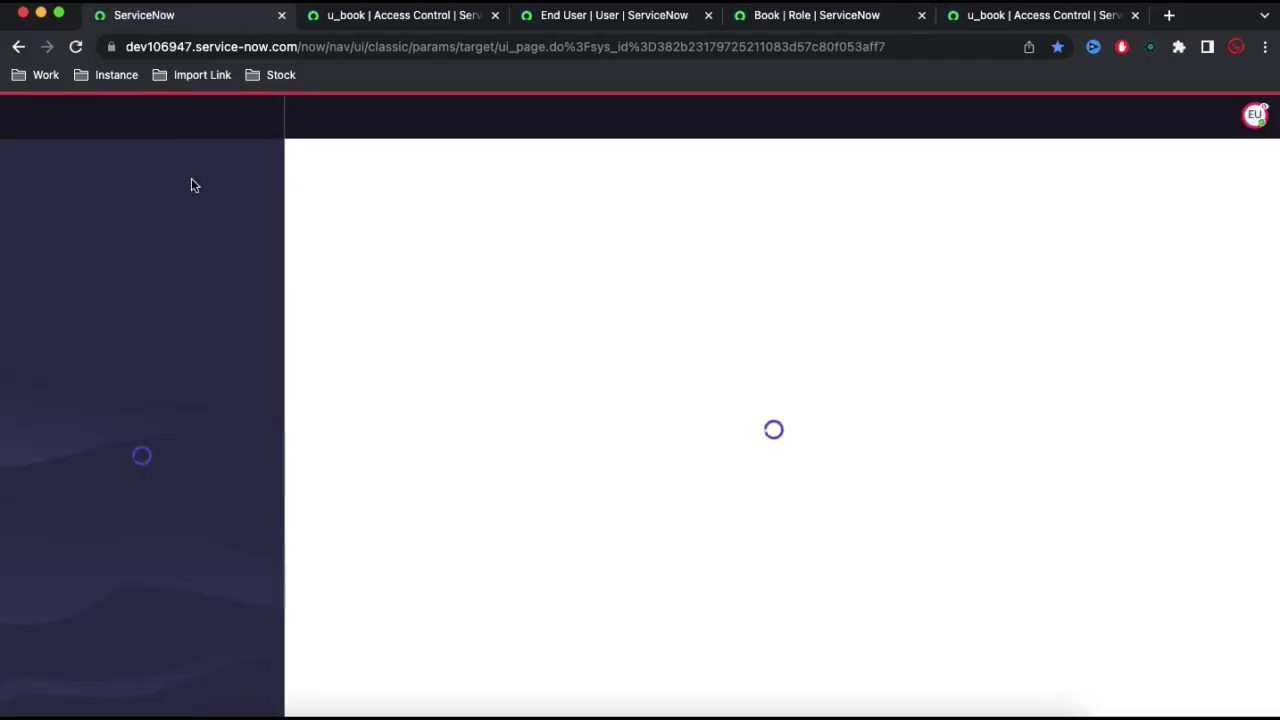
- Find the Books list by filtering for "book", open the Test book record, and inspect the choices offered for its State
type("b")
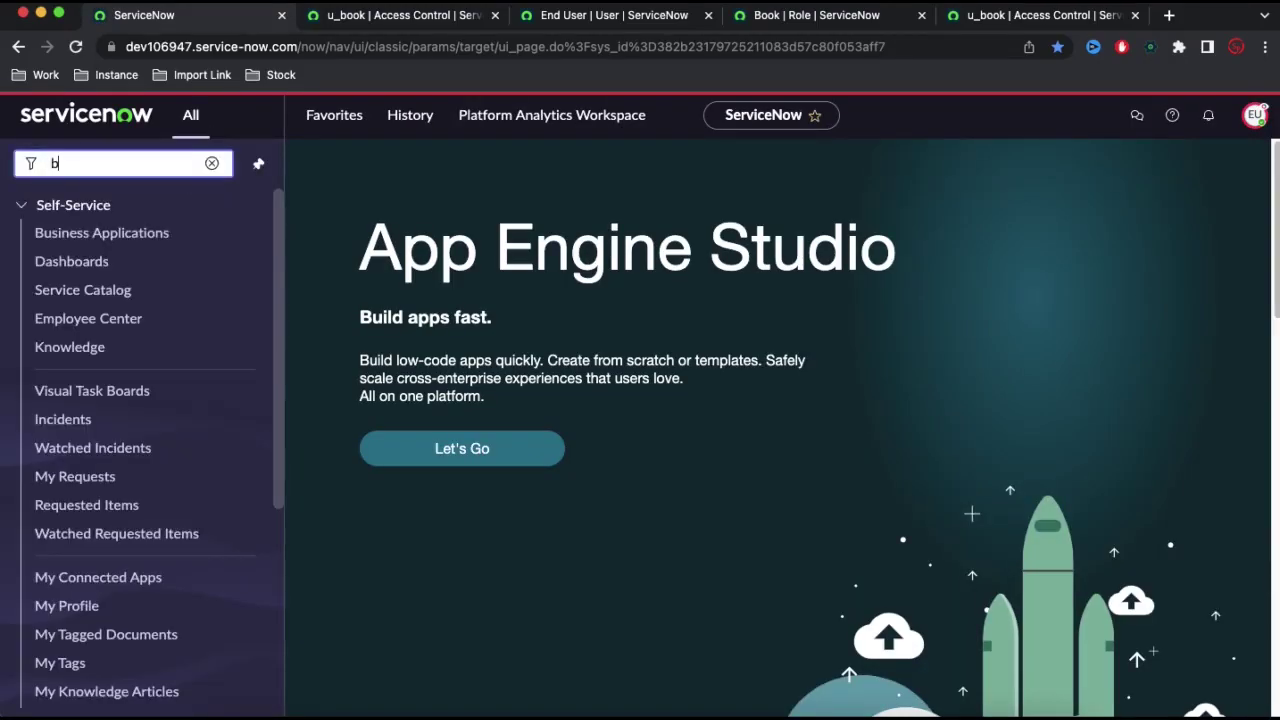
type("ook")
left_click(130, 334)
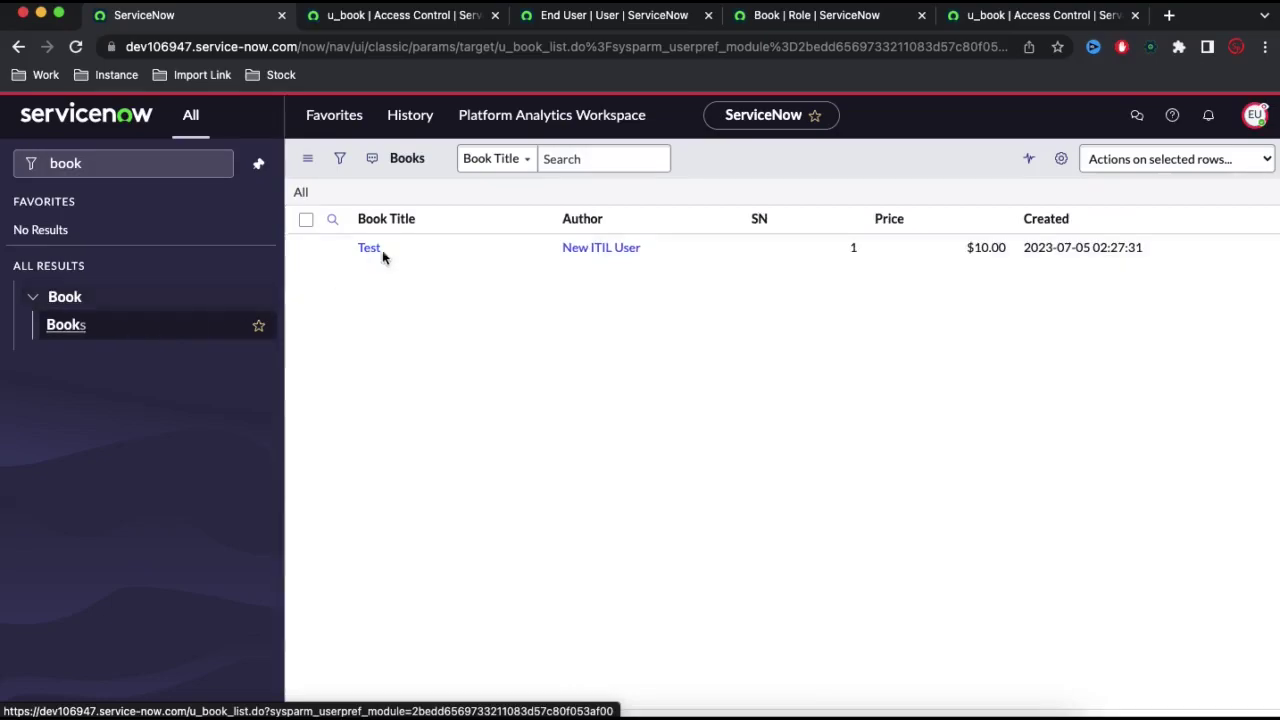
left_click(369, 250)
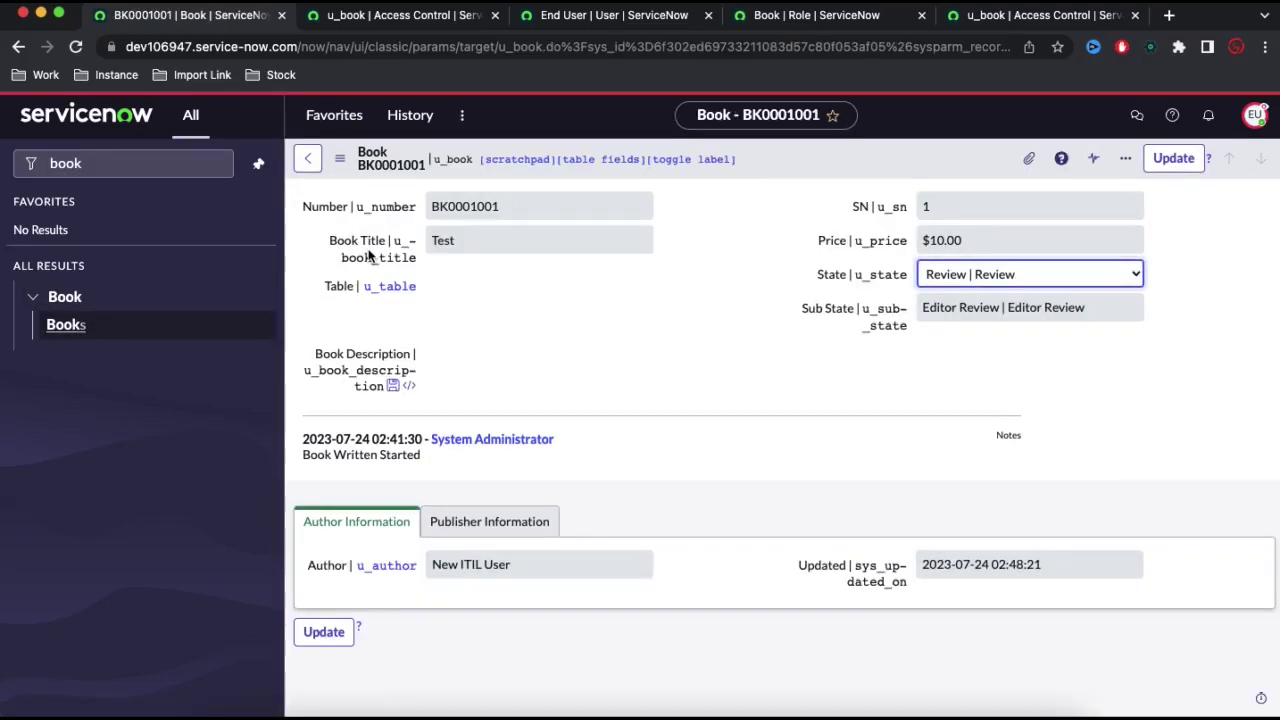
left_click(999, 285)
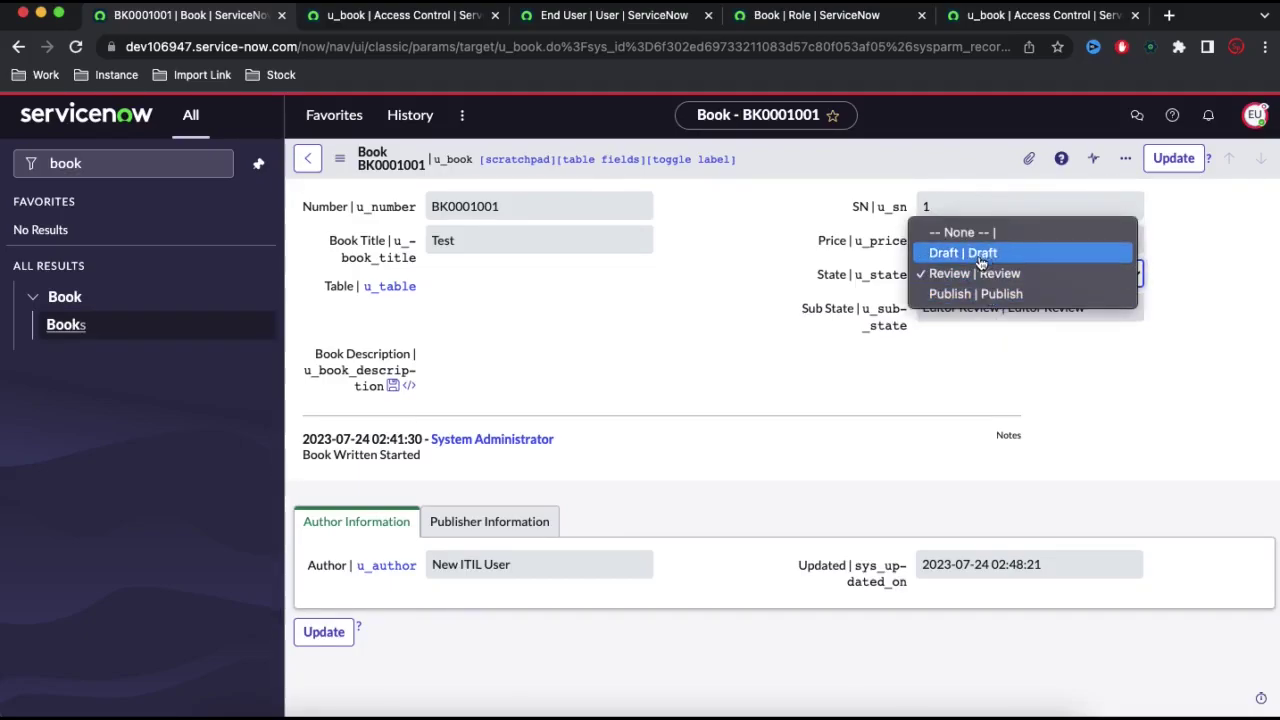
left_click(718, 297)
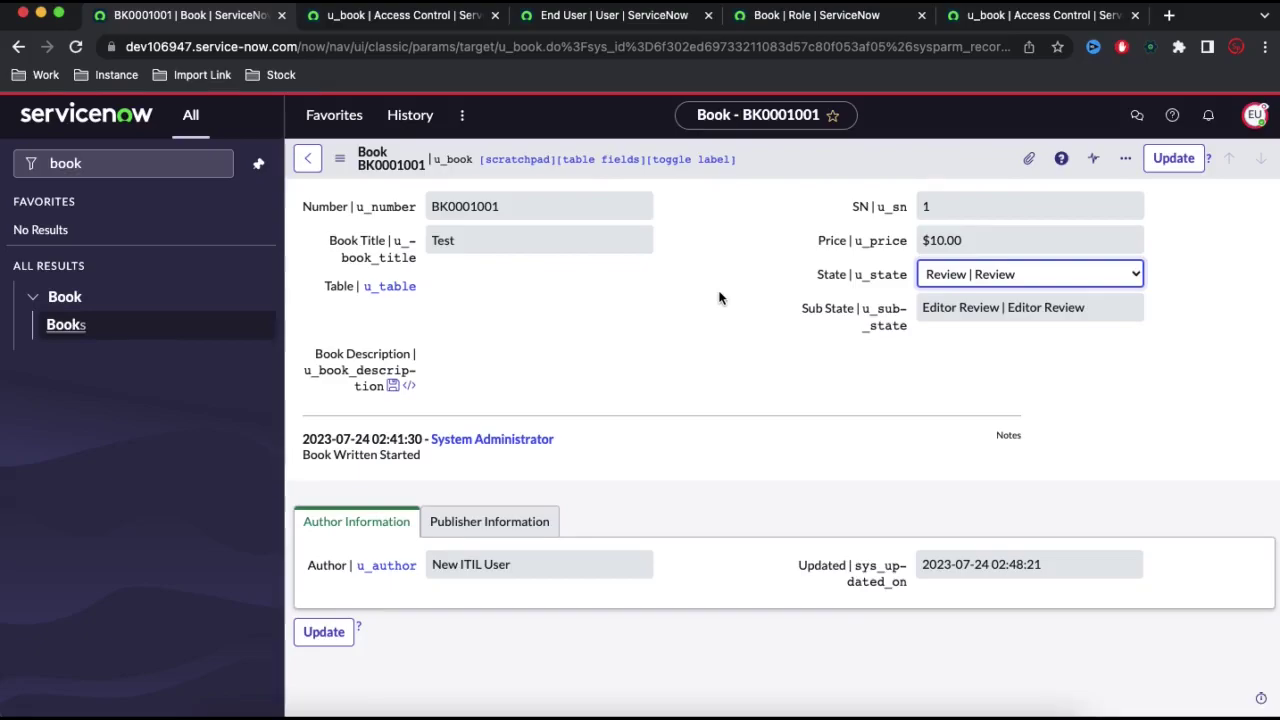